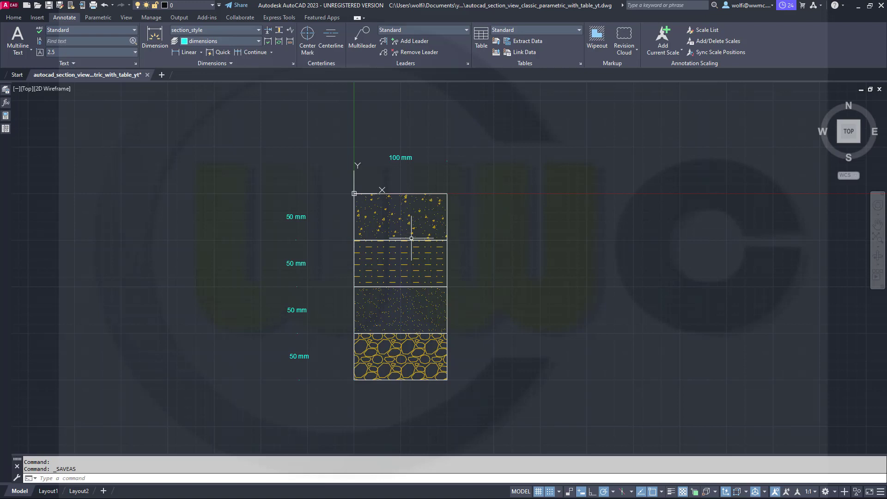
- Stretch the section block's four layers, working upward from the lowest, to 80, 80, 90 and 90 mm thick, and its width to 130 mm
left_click(354, 220)
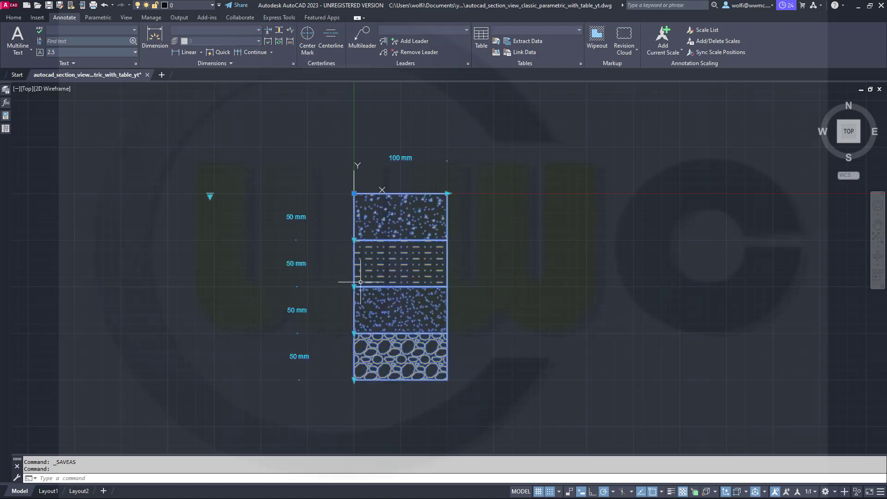
left_click(354, 380)
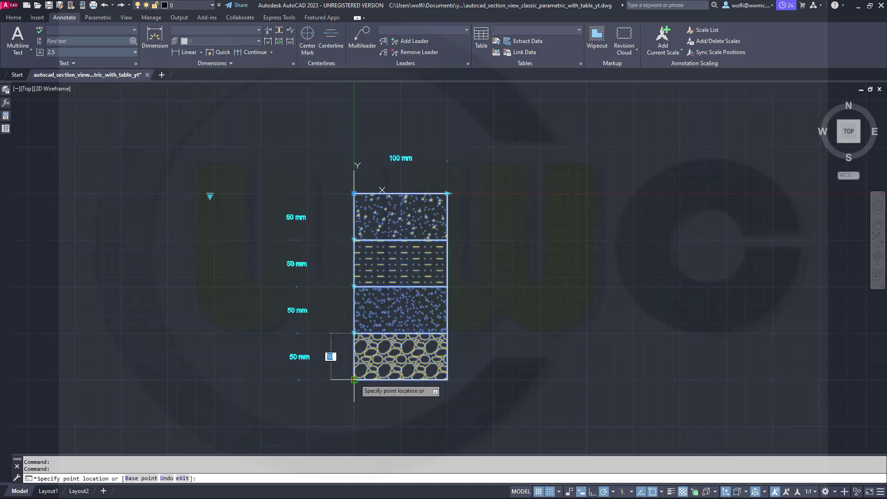
left_click(354, 408)
left_click(354, 333)
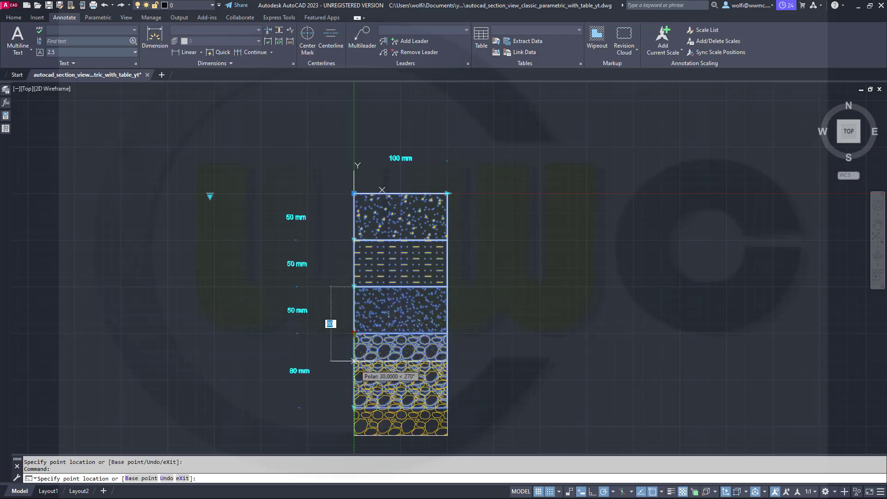
left_click(354, 361)
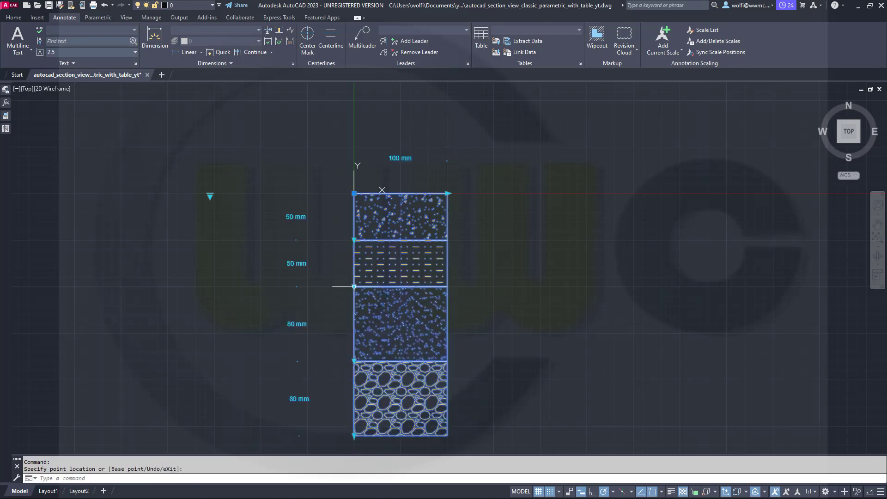
left_click(354, 287)
left_click(351, 328)
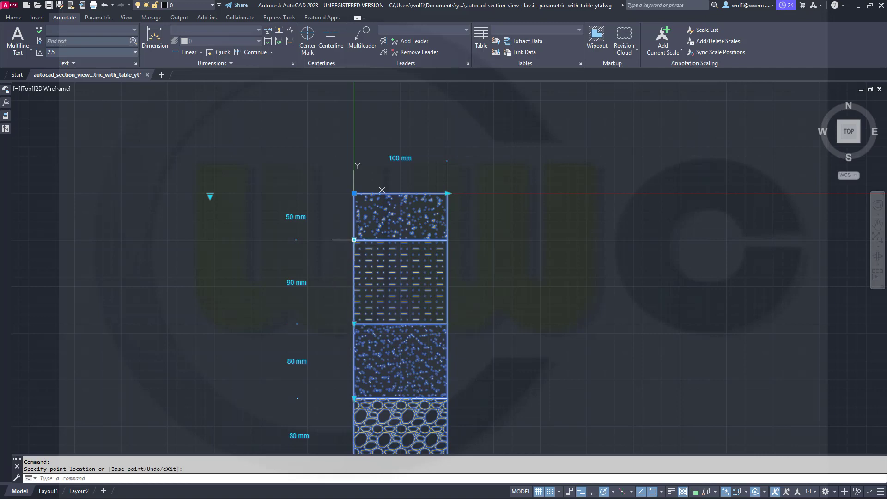
left_click(354, 240)
left_click(345, 277)
left_click(447, 193)
left_click(474, 193)
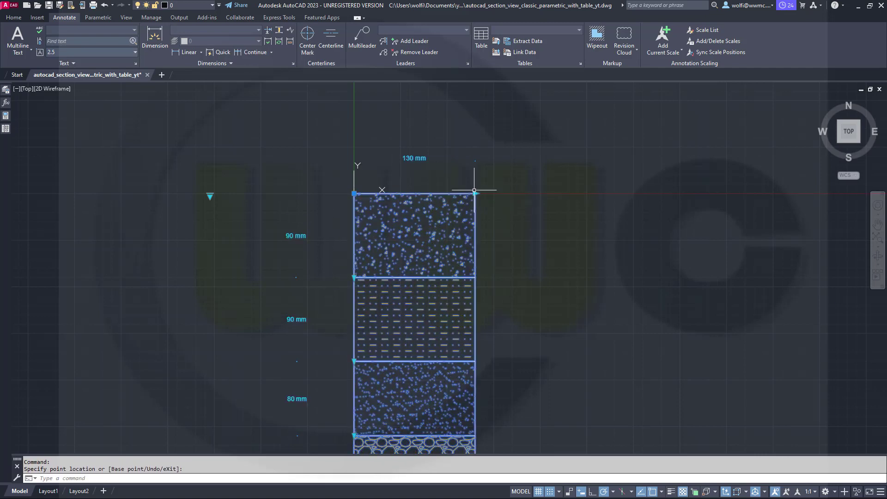
- Apply the section block's dimension presets 100/50/50/50/50, 100/30/30/40/50 and 80/40/40/40/40 in turn, then deselect the block
left_click(209, 196)
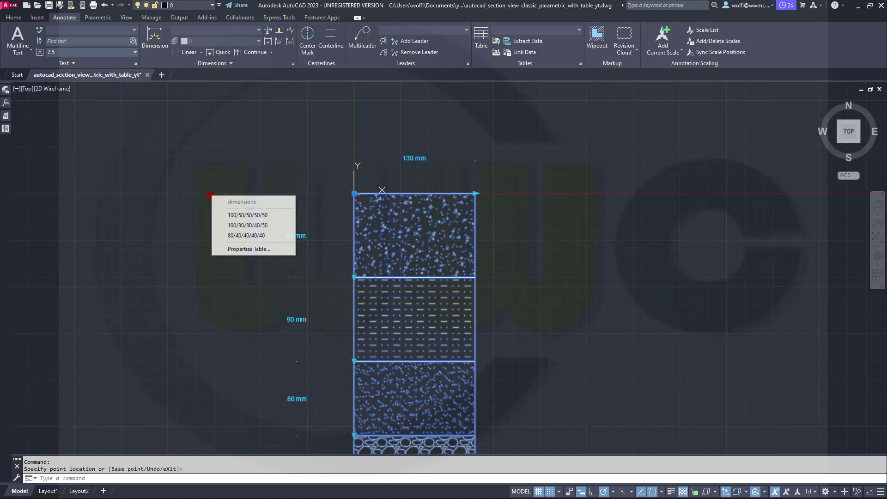
left_click(248, 215)
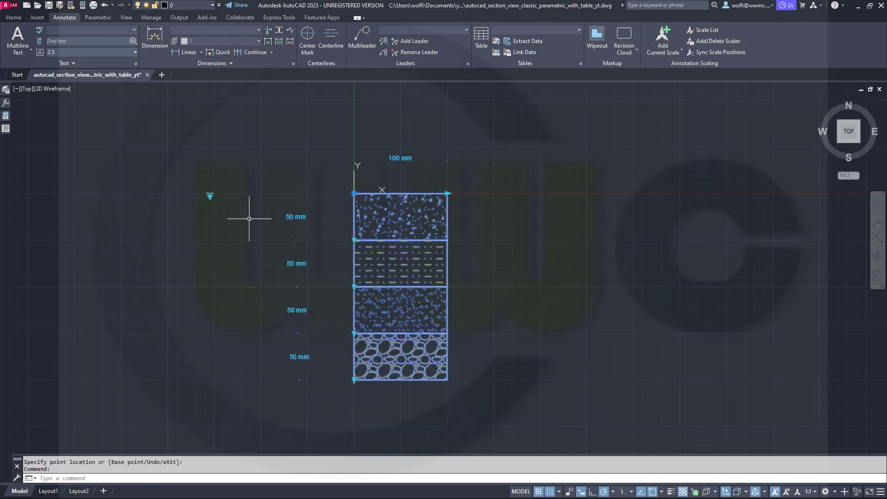
left_click(210, 196)
left_click(241, 225)
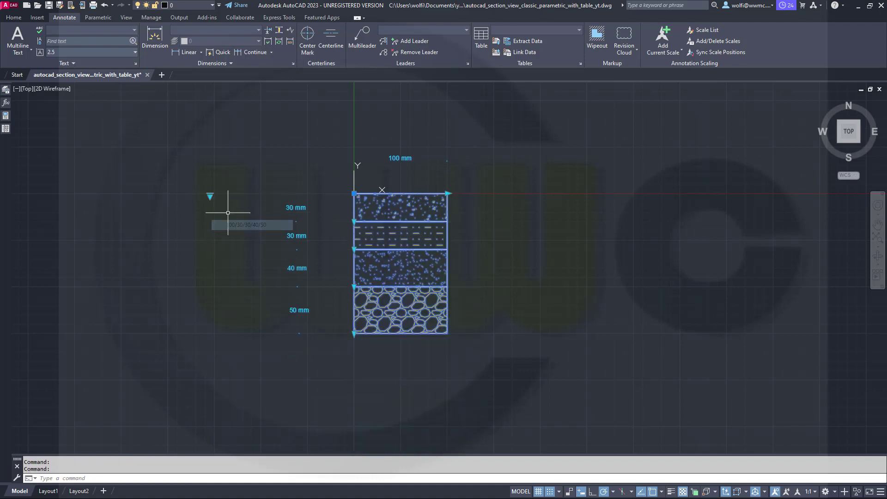
left_click(210, 196)
left_click(239, 237)
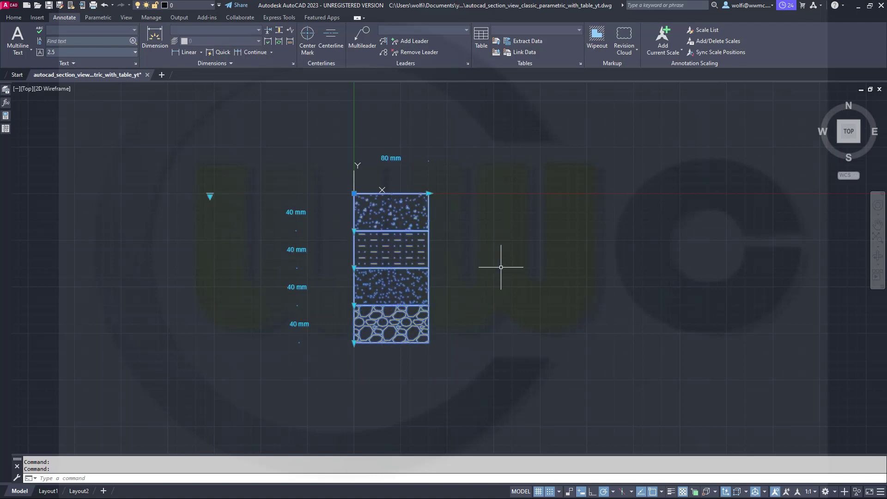
key("Escape")
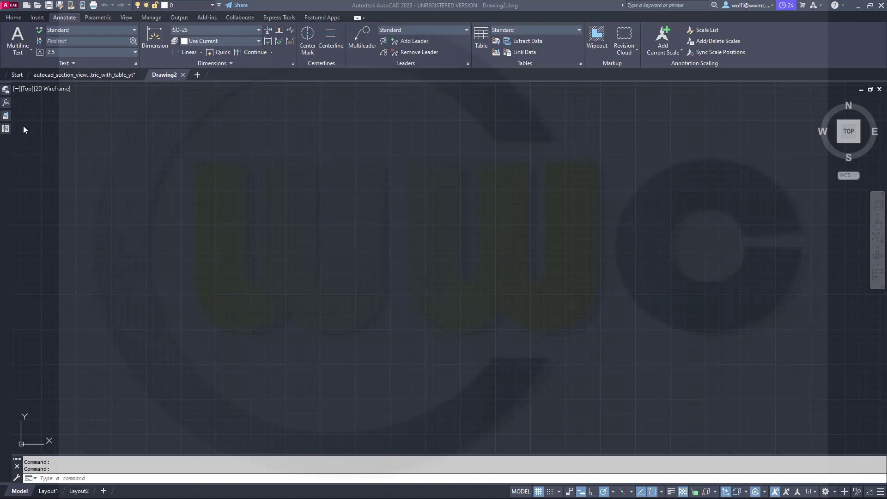
- Copy the layers contour, dimensions, hatch and invisible from the open section view drawing into Drawing2 with DesignCenter
left_click(5, 129)
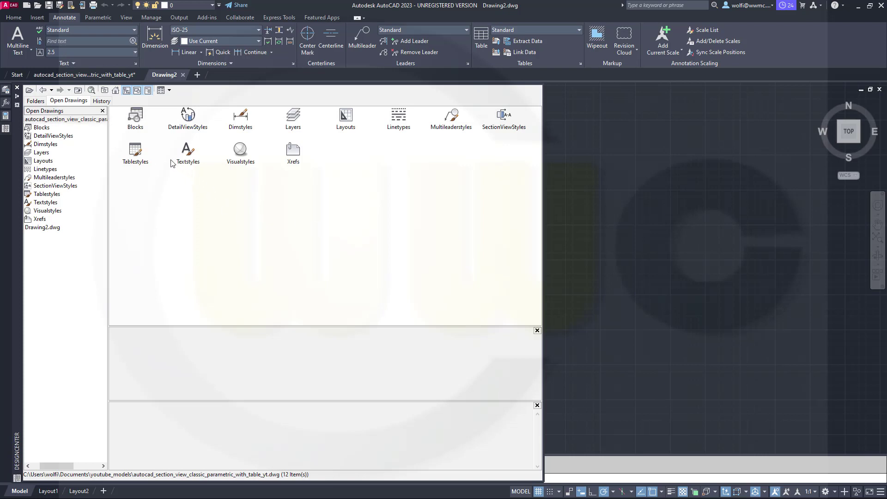
double_click(298, 121)
left_click(192, 121)
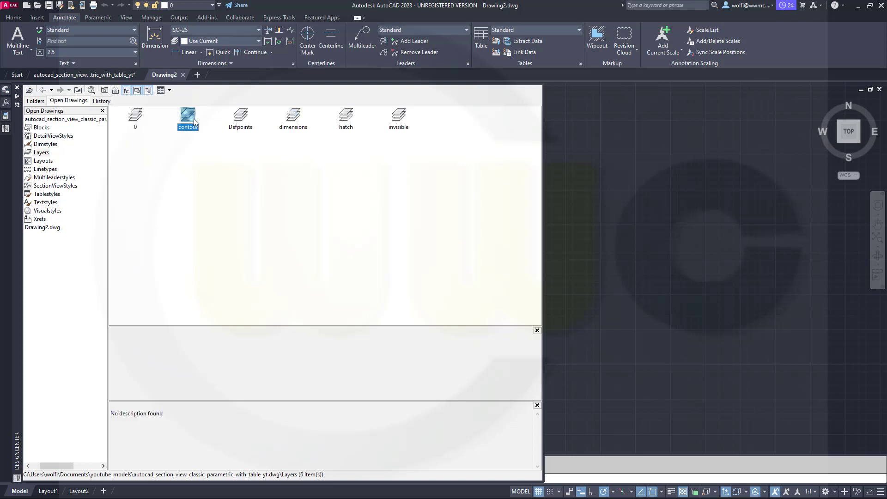
left_click(399, 123, "shift")
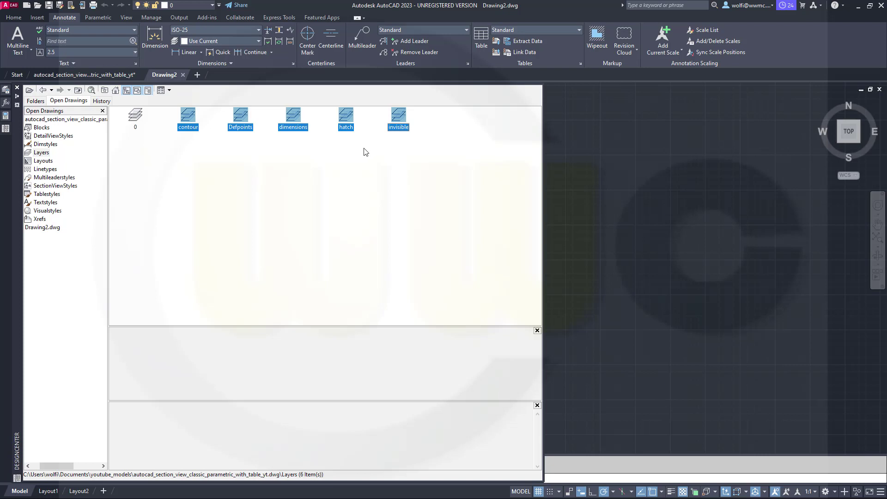
left_click(244, 123, "ctrl")
left_click_drag(294, 120, 530, 170)
left_click_drag(591, 178, 592, 179)
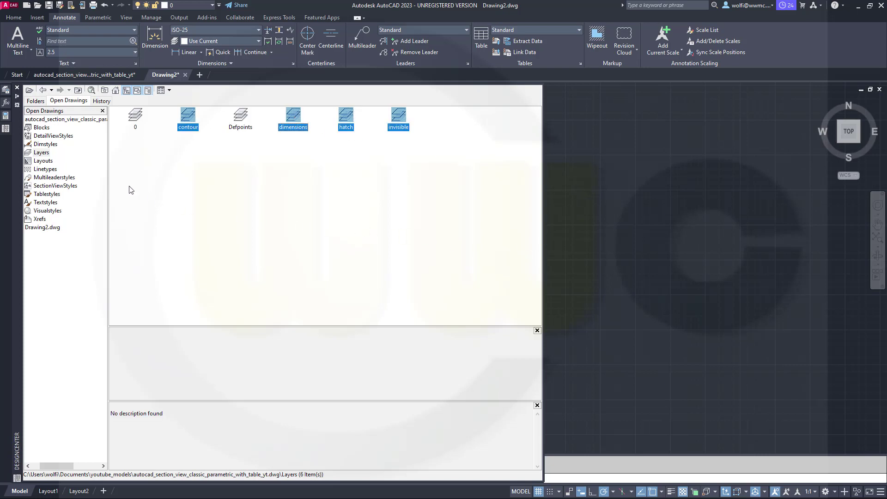
- Copy the dimension style section_style from the section view drawing into Drawing2 and close DesignCenter
left_click(46, 144)
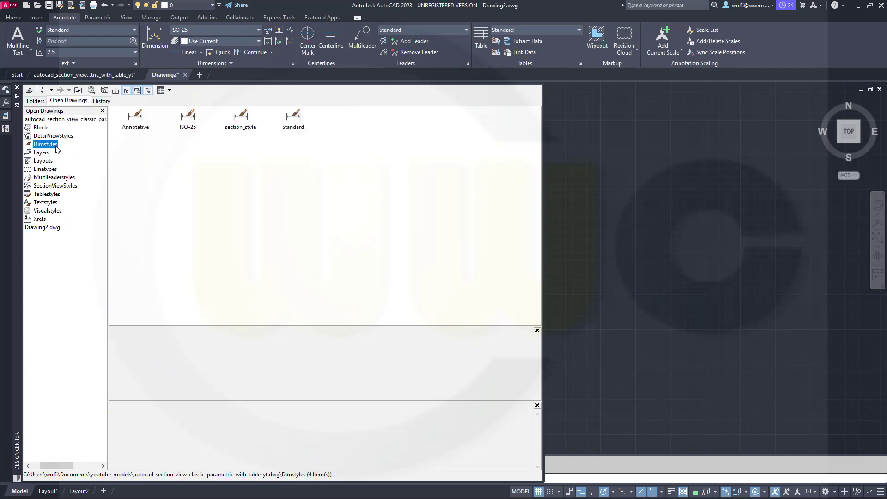
left_click_drag(243, 120, 481, 163)
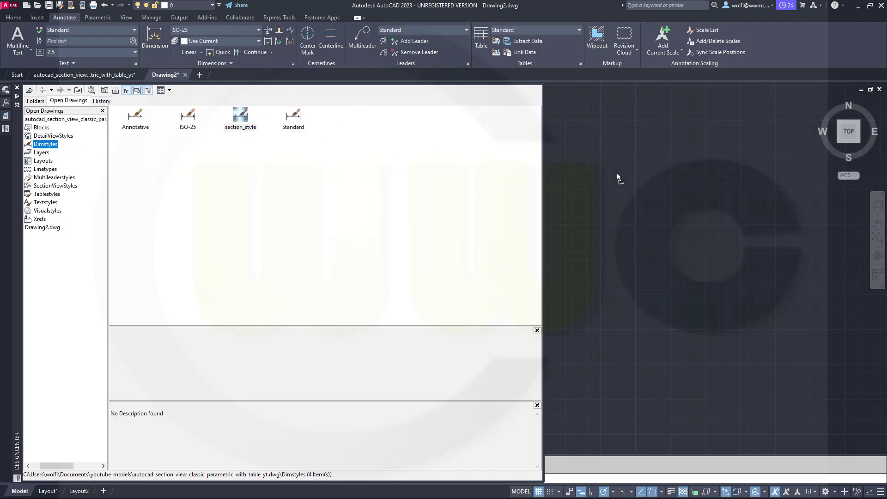
left_click_drag(617, 173, 618, 173)
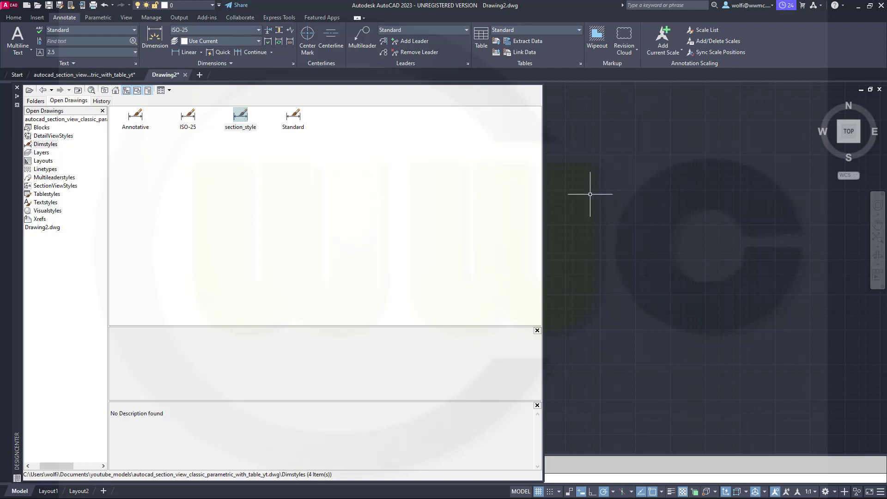
key("ctrl+2")
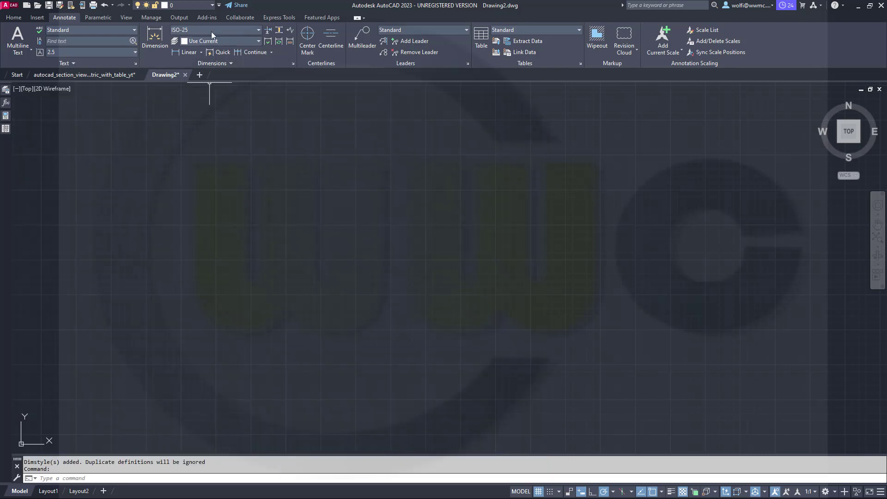
- Check the drawing's layer list and make section_style the current dimension style
left_click(213, 6)
left_click(257, 30)
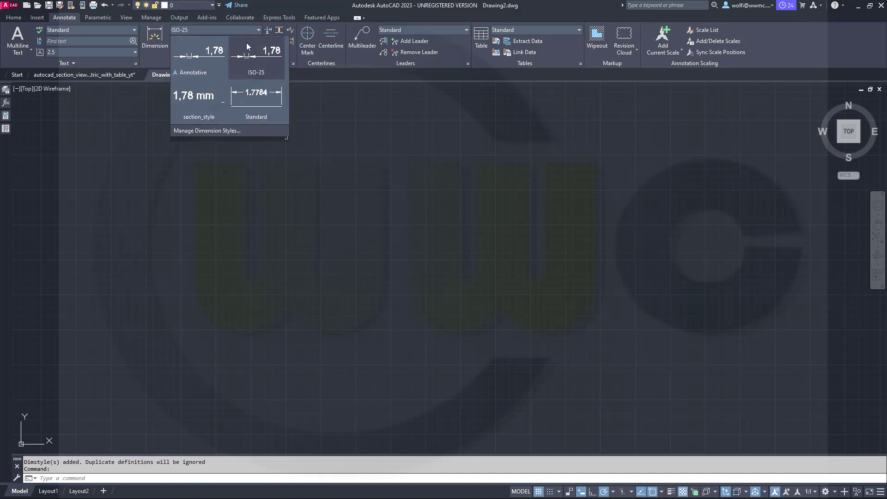
left_click(195, 105)
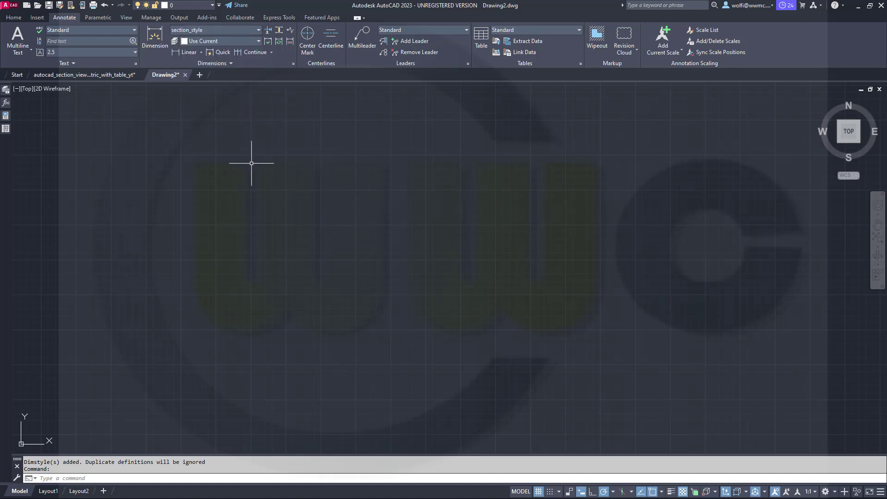
- Draw a rectangle from the origin 0,0 to the relative corner 100,-50
type("r")
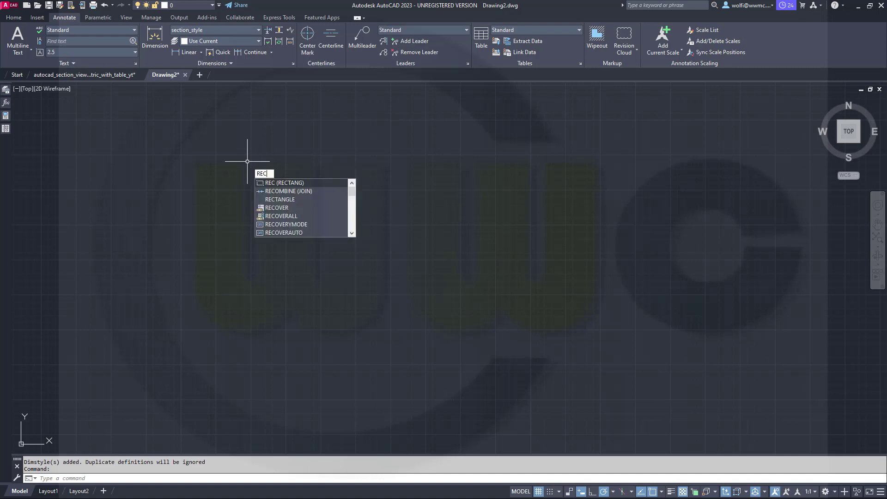
left_click(280, 185)
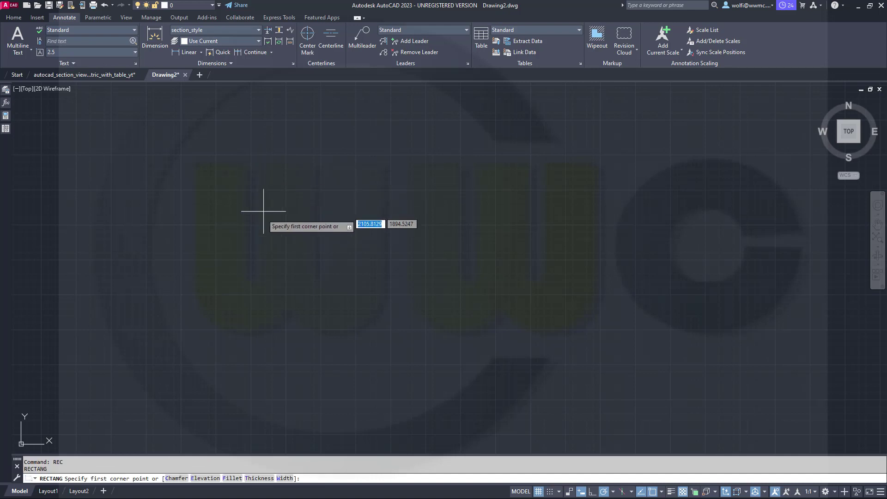
mouse_move(243, 320)
middle_mouse_down()
mouse_move(309, 272)
mouse_move(471, 199)
middle_mouse_up()
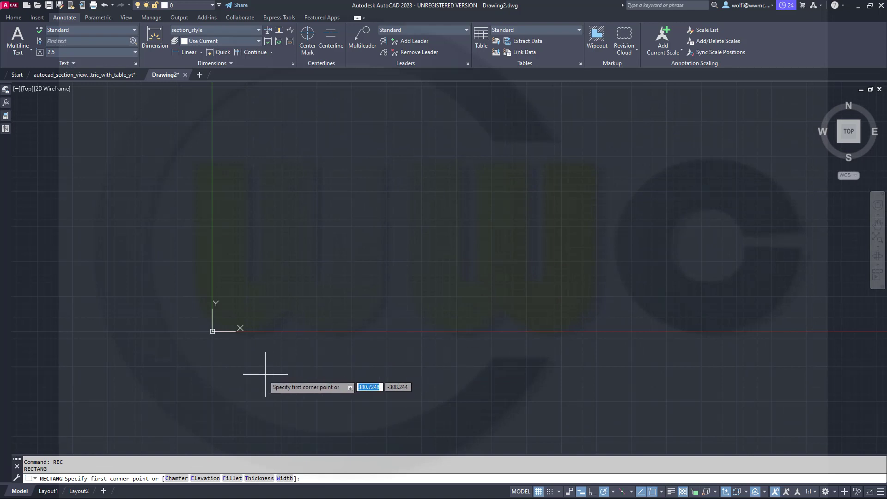
type("0")
key("Tab")
type("0")
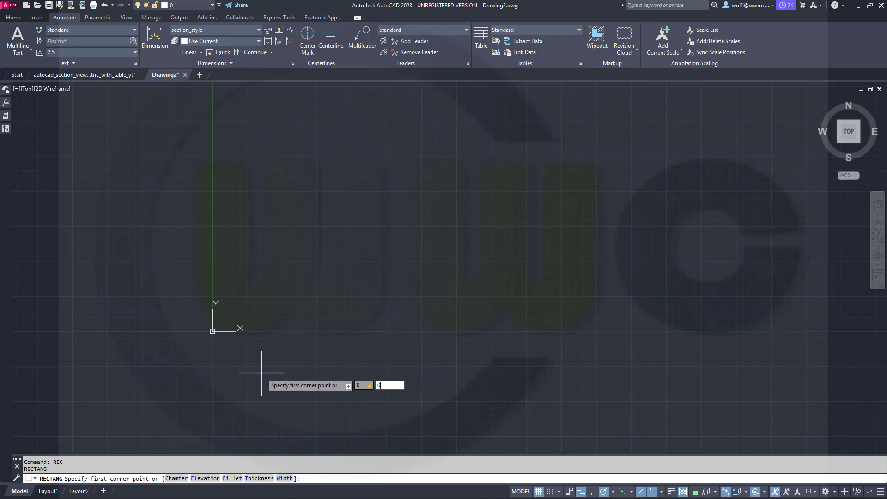
key("Return")
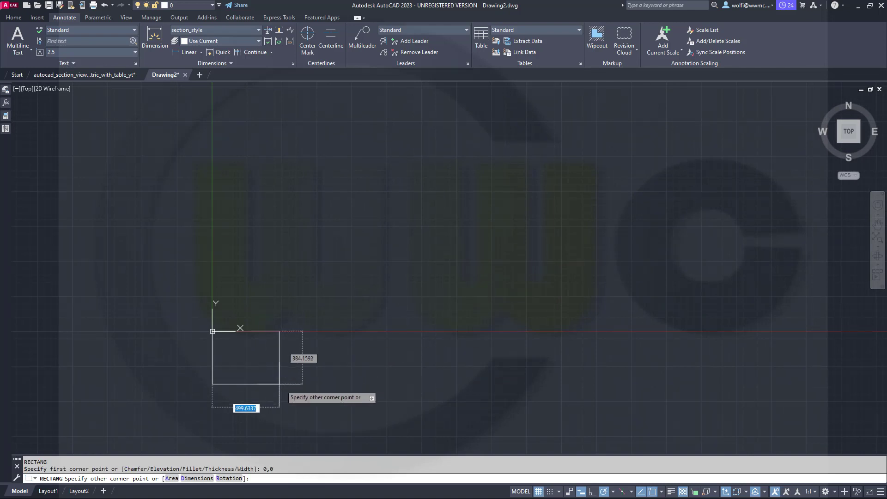
type("100")
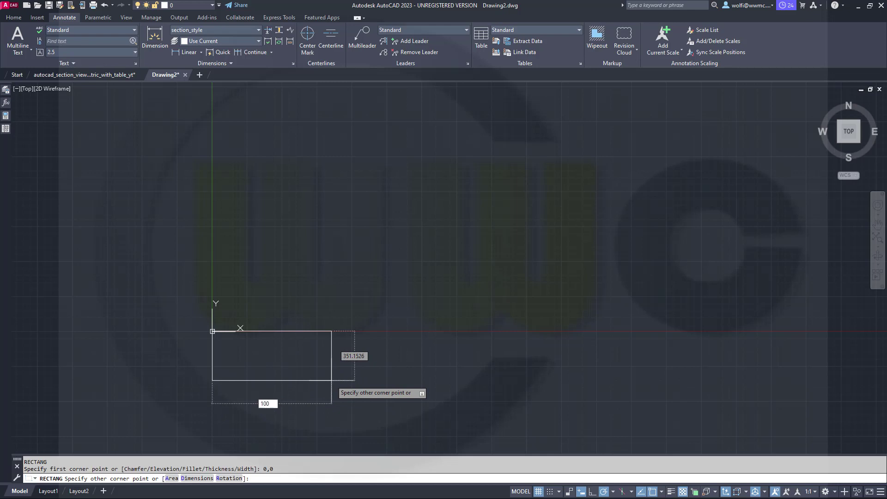
key("Tab")
type("-5")
key("Return")
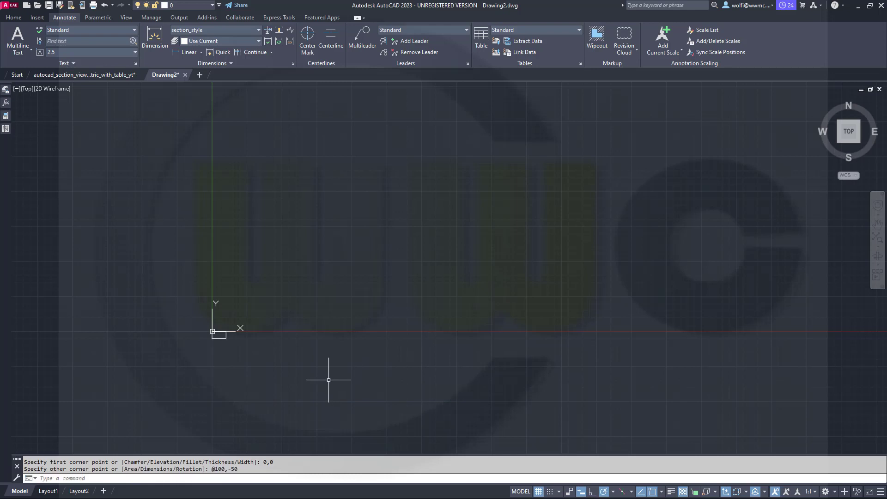
scroll(311, 337, "up", 5)
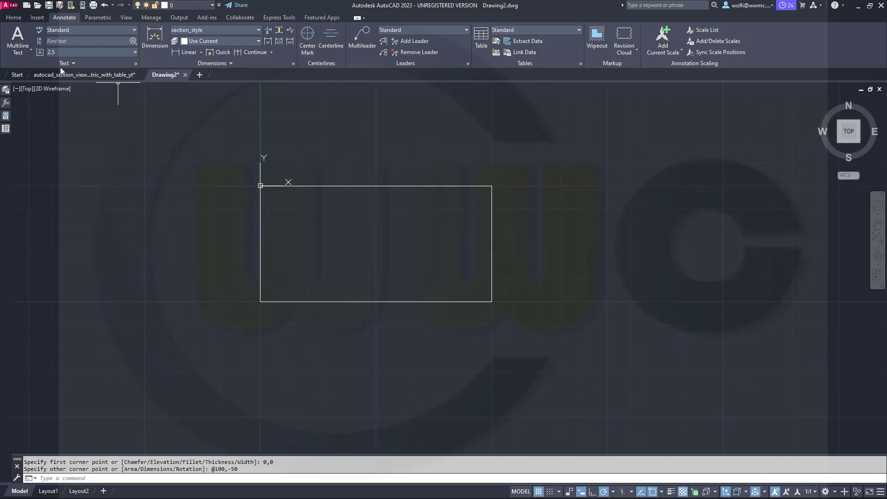
- Start a new hatch and assign it to the hatch layer
left_click(14, 18)
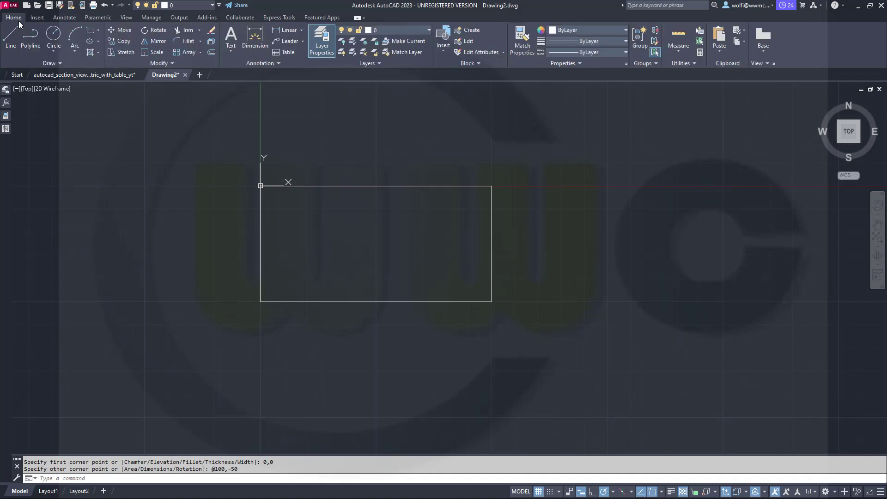
left_click(98, 54)
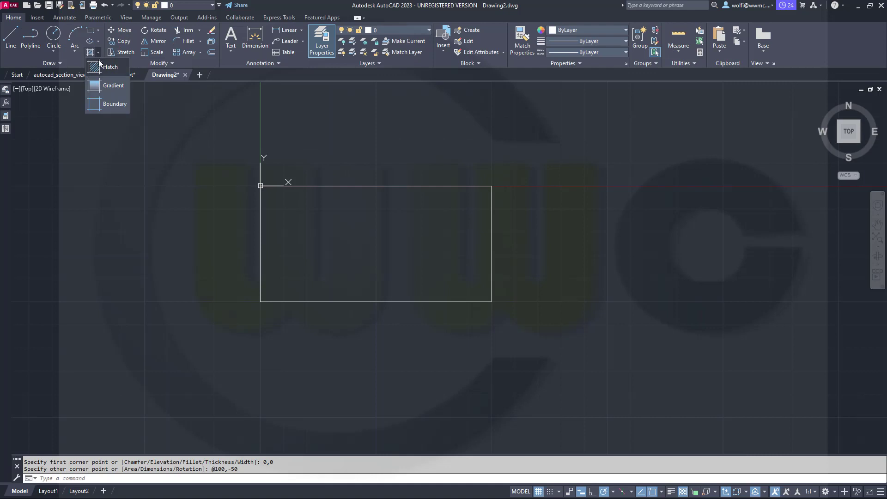
left_click(98, 68)
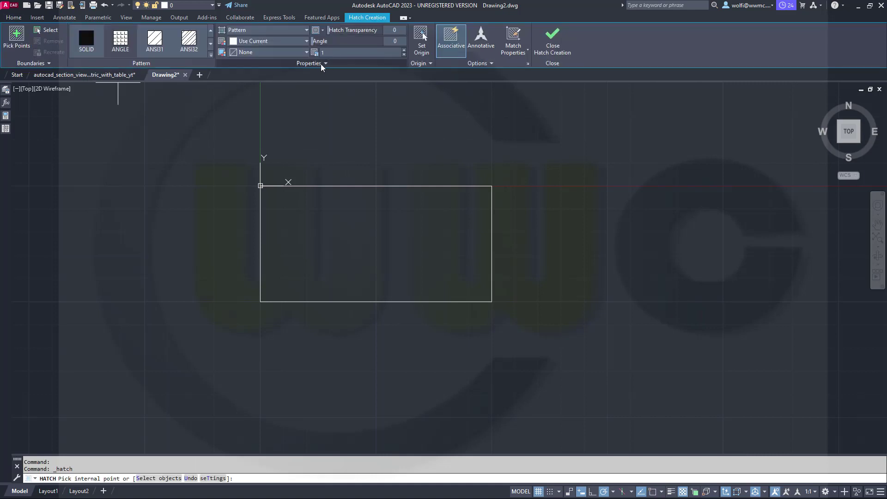
left_click(325, 64)
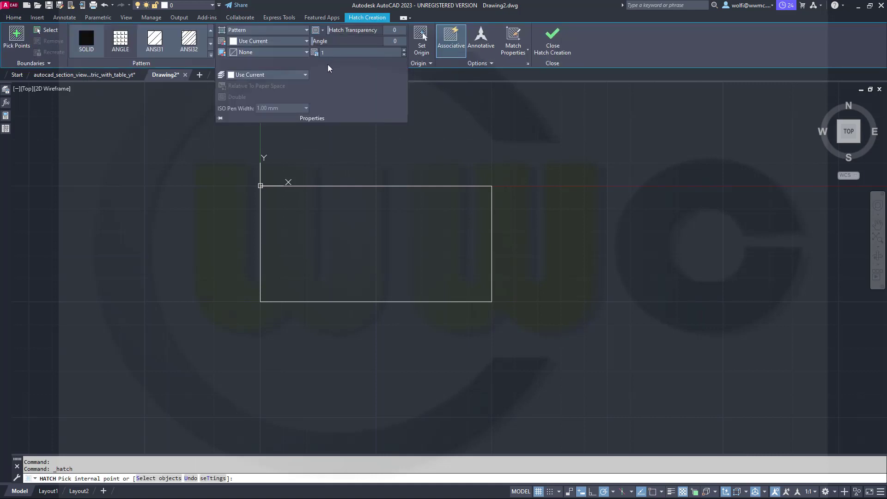
left_click(305, 76)
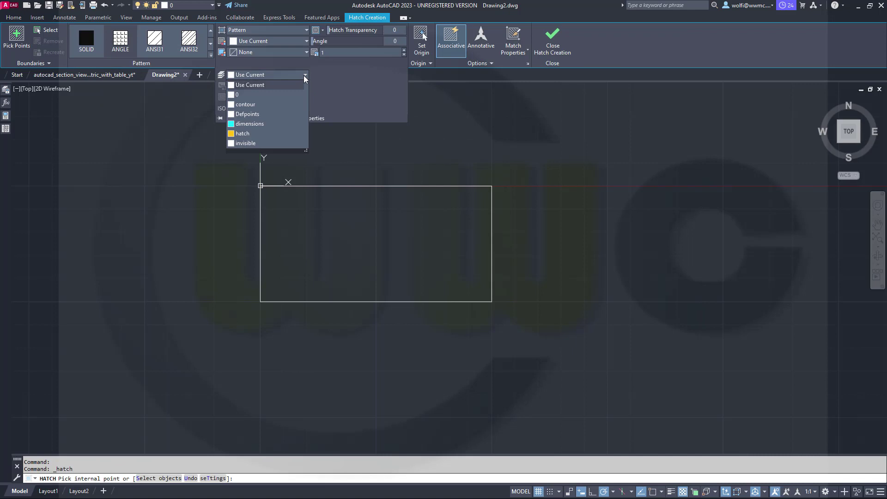
left_click(247, 134)
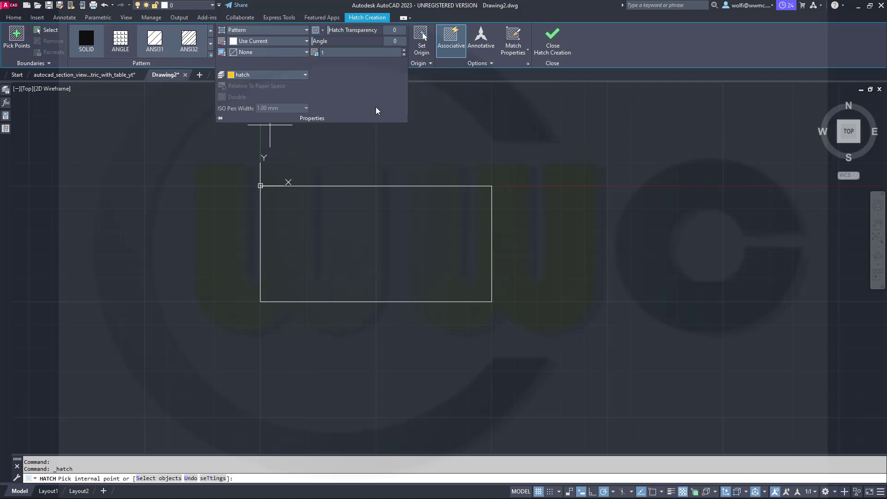
- Fill the rectangle with an AR-CONC hatch at scale 0.1 and finish the hatch
left_click(211, 56)
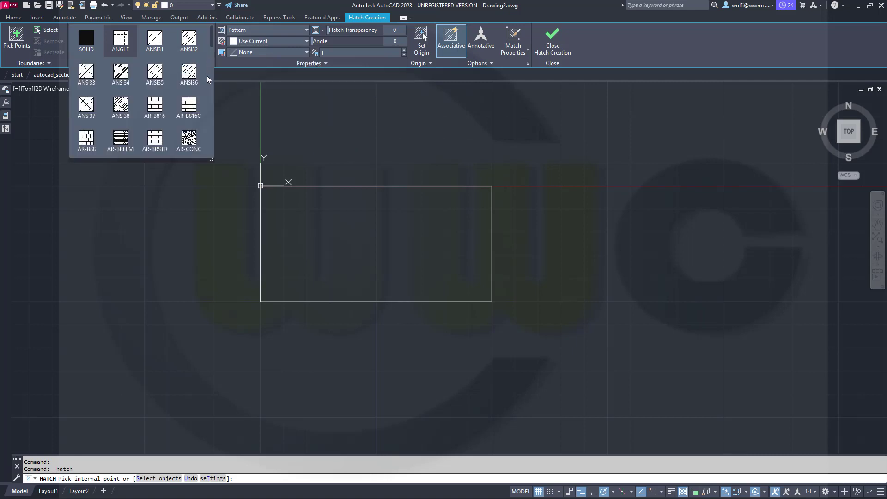
left_click(191, 140)
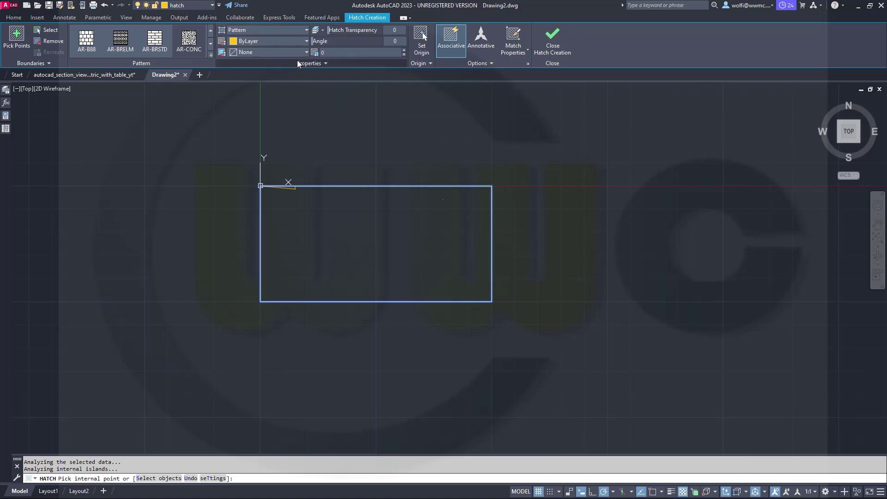
type(".1")
key("Return")
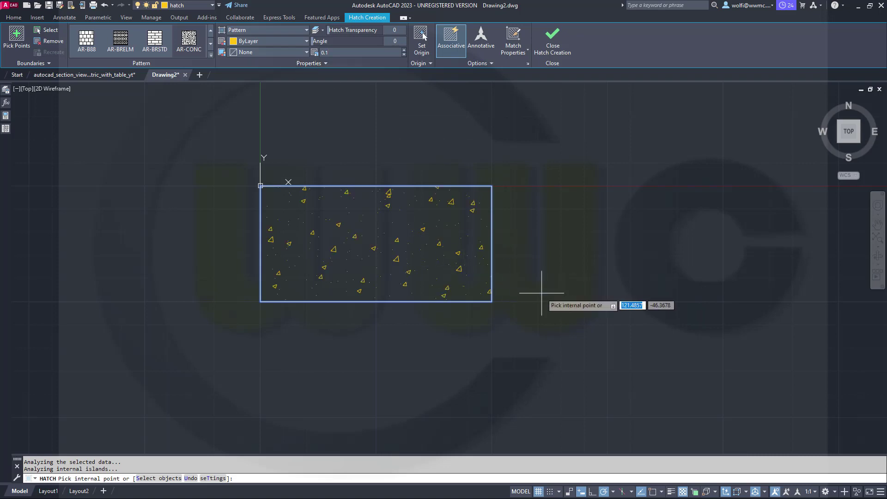
left_click(560, 54)
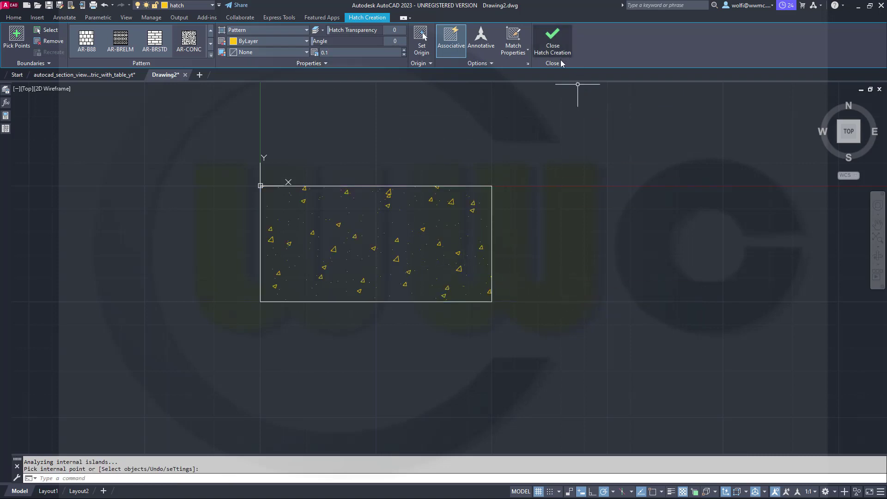
- Copy the hatched rectangle three times straight down from its upper-left corner, stacking the copies edge to edge to form four layers
scroll(556, 157, "down", 3)
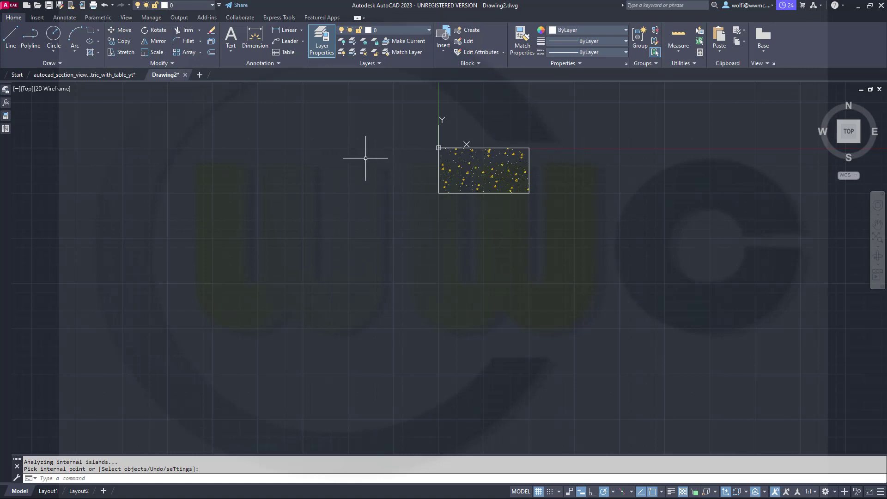
left_click(121, 40)
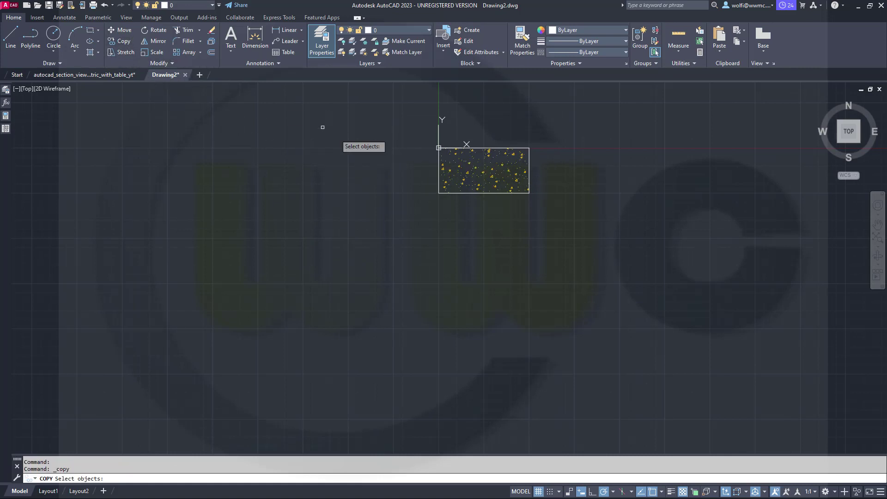
left_click(532, 209)
left_click(504, 180)
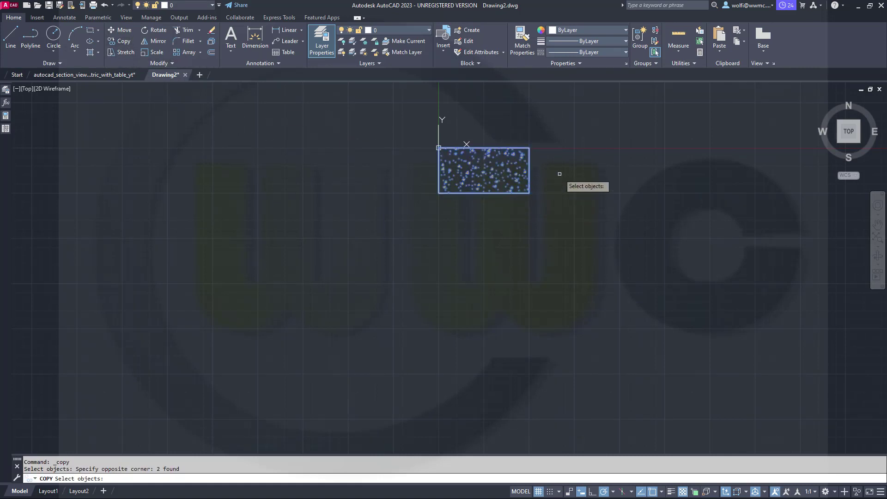
key("Return")
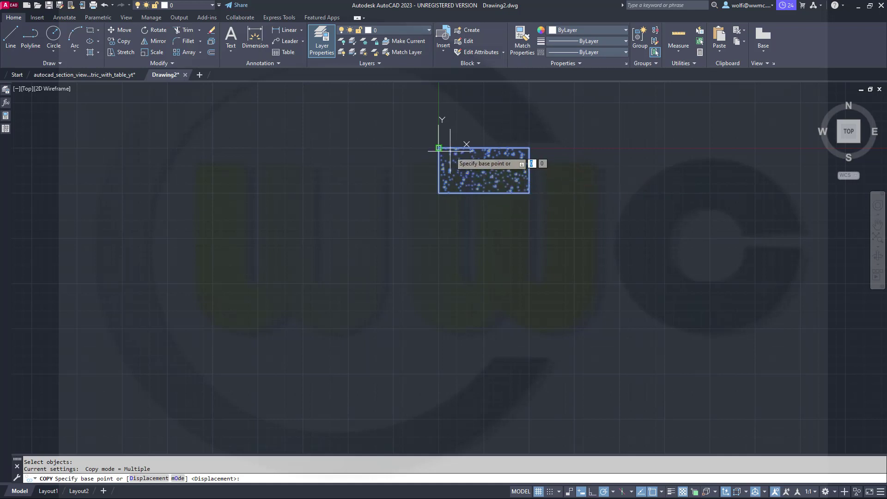
left_click(438, 148)
left_click(439, 193)
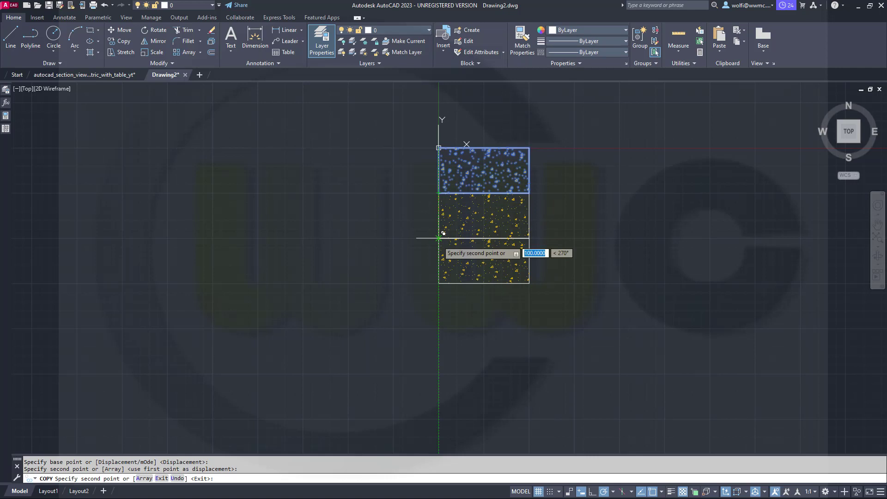
left_click(438, 239)
left_click(438, 284)
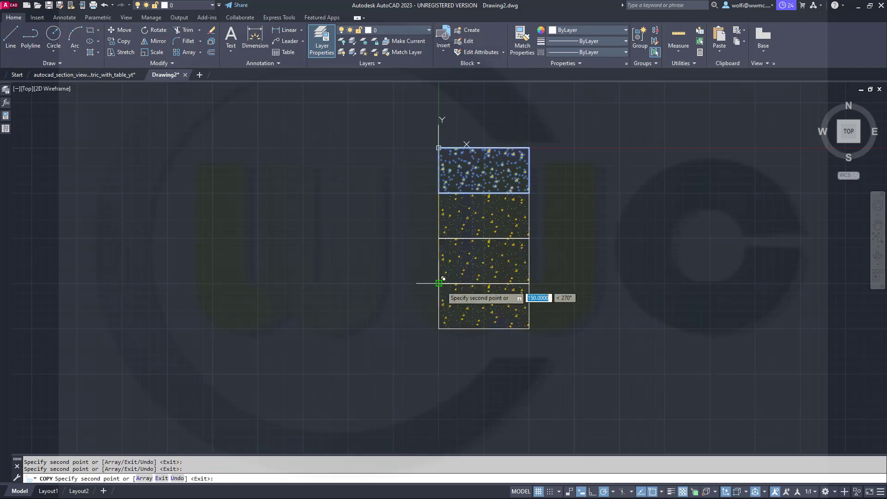
key("Escape")
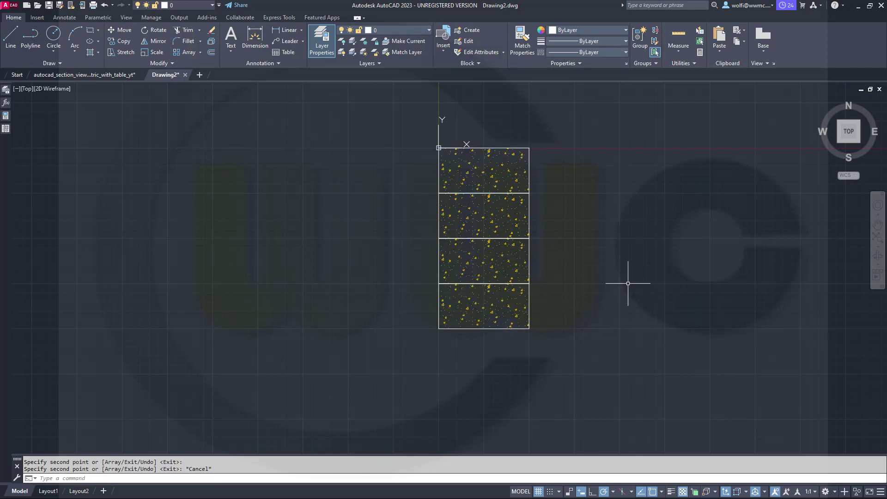
- Set the hatch scale of the three lower layers to 1
left_click(477, 303)
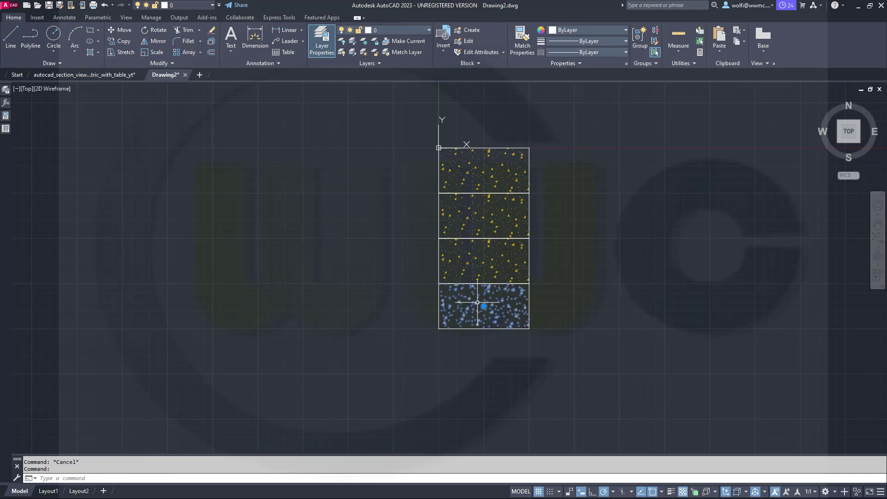
left_click(474, 261)
left_click(481, 201)
left_click(356, 52)
type("1")
key("Return")
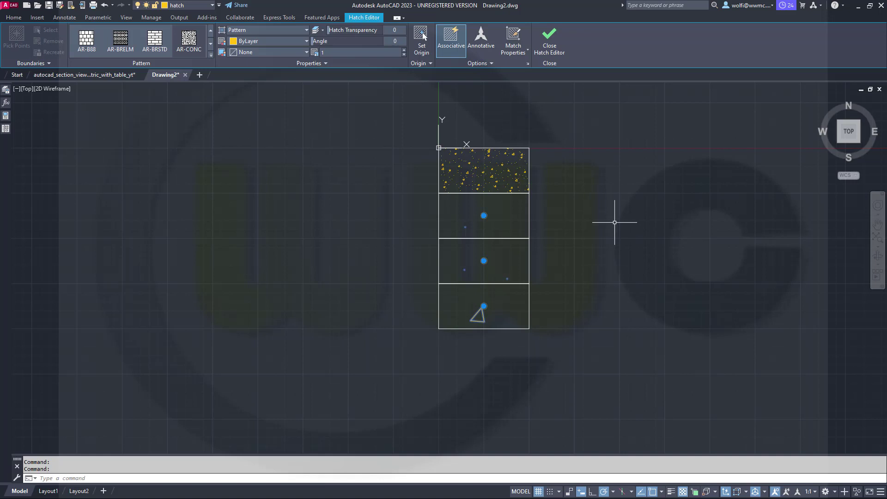
left_click(560, 45)
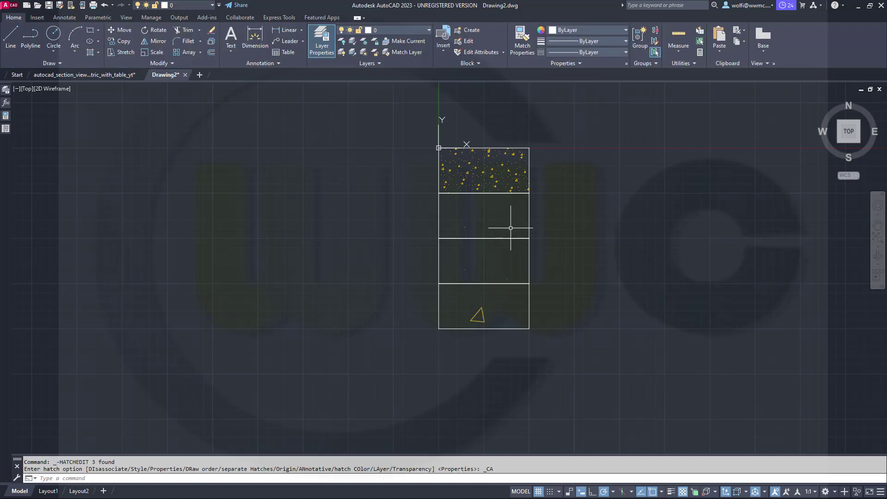
- Change the hatch pattern of the second layer from the top to CLAY
left_click(470, 227)
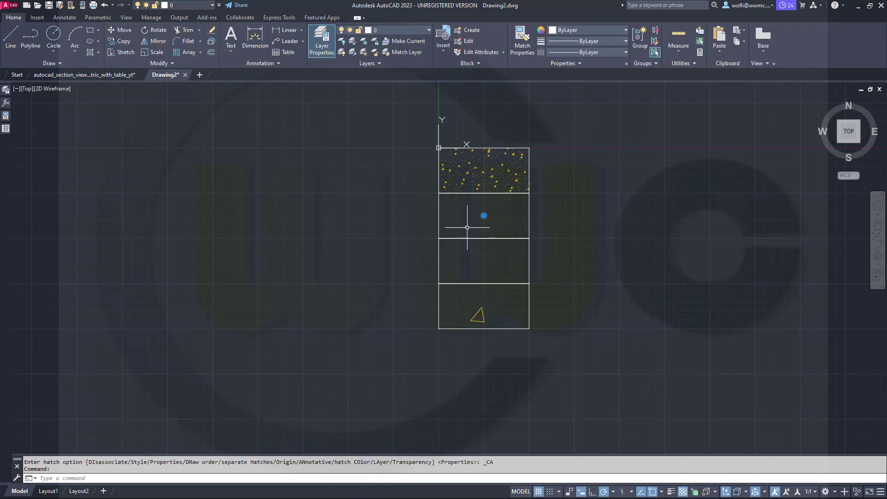
left_click(204, 54)
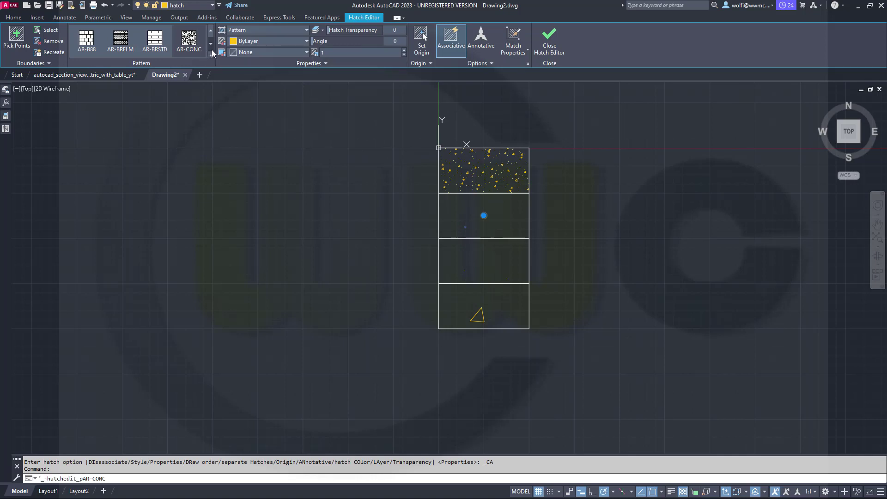
left_click(211, 55)
left_click(197, 73)
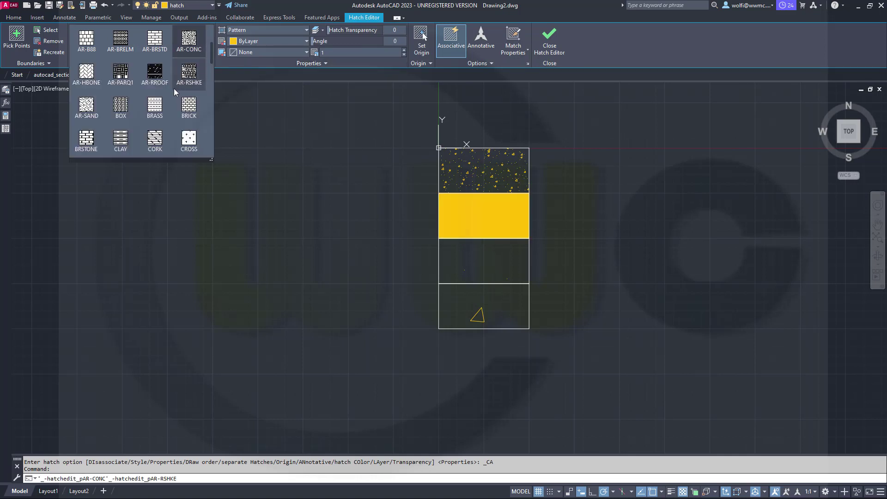
left_click(155, 106)
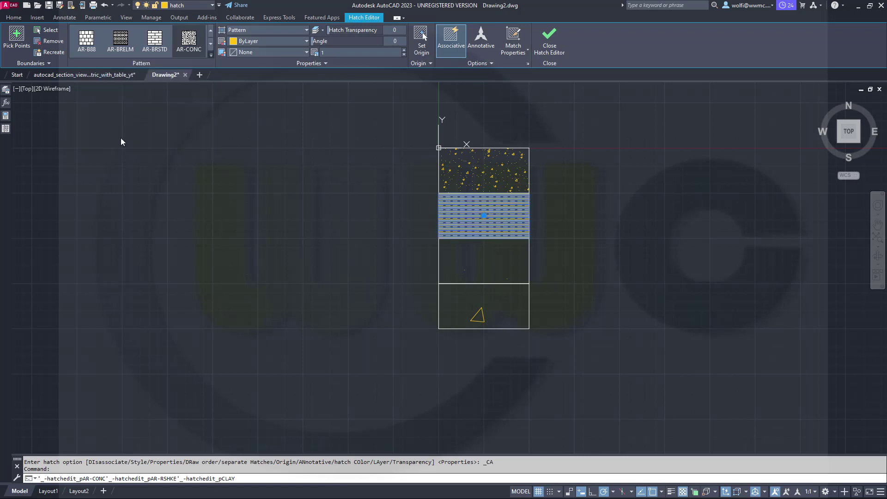
key("Escape")
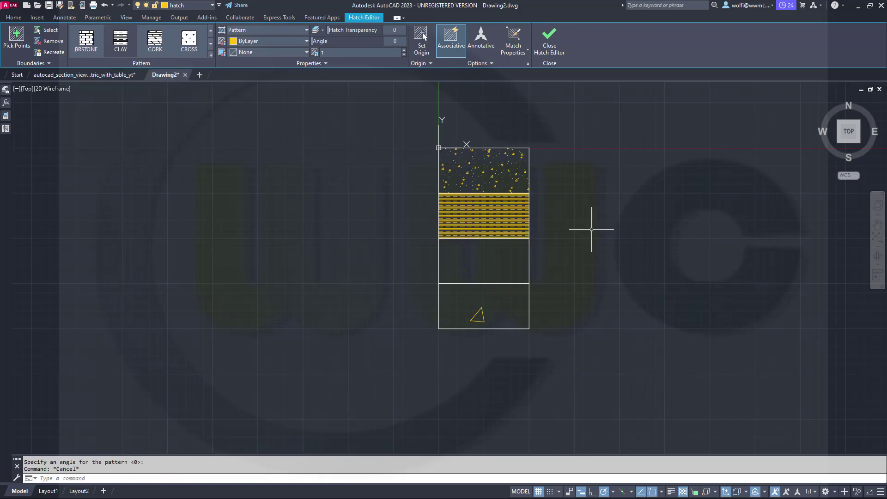
- Change the hatch pattern of the third layer from the top to MUDST
left_click(463, 270)
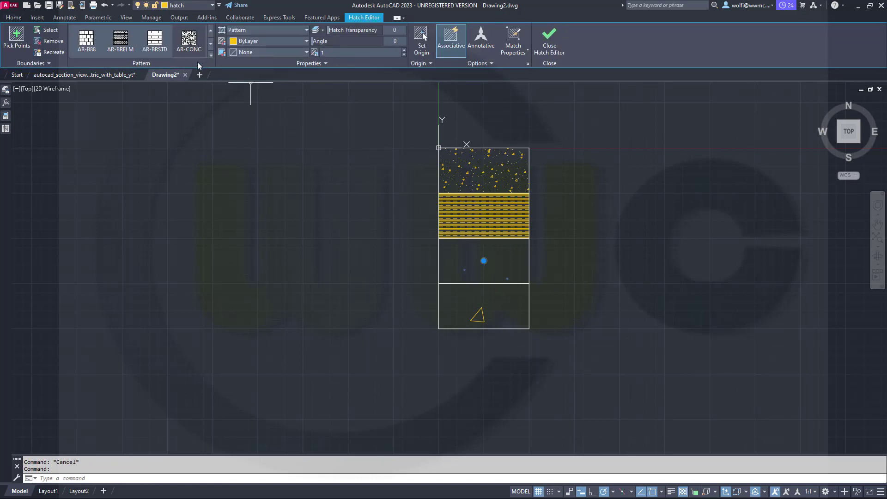
left_click(210, 54)
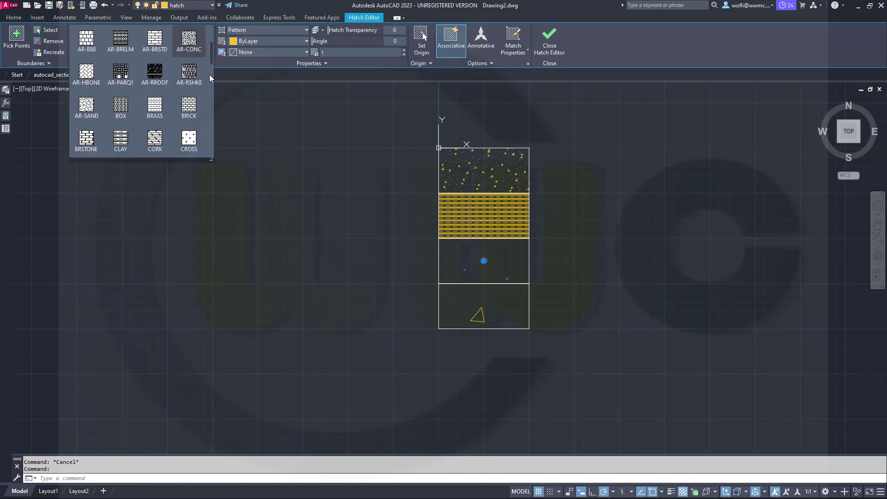
left_click(179, 103)
scroll(179, 103, "down", 1)
left_click(177, 106)
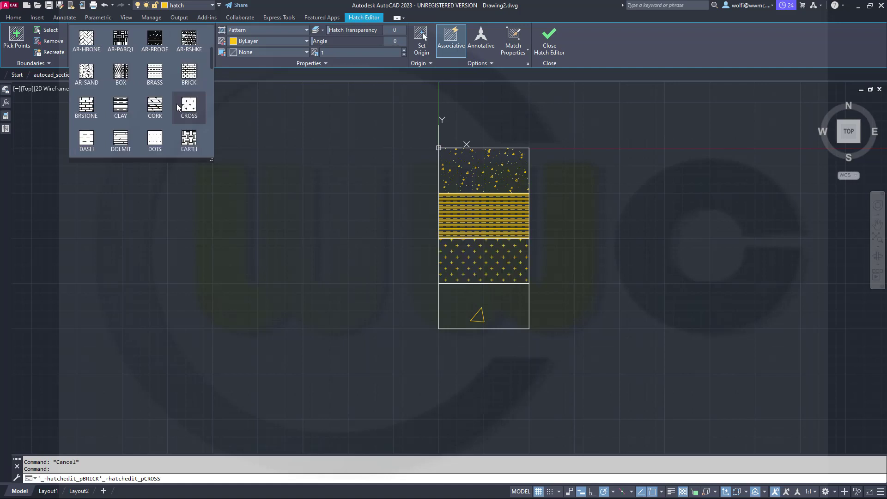
scroll(178, 106, "down", 1)
left_click(178, 107)
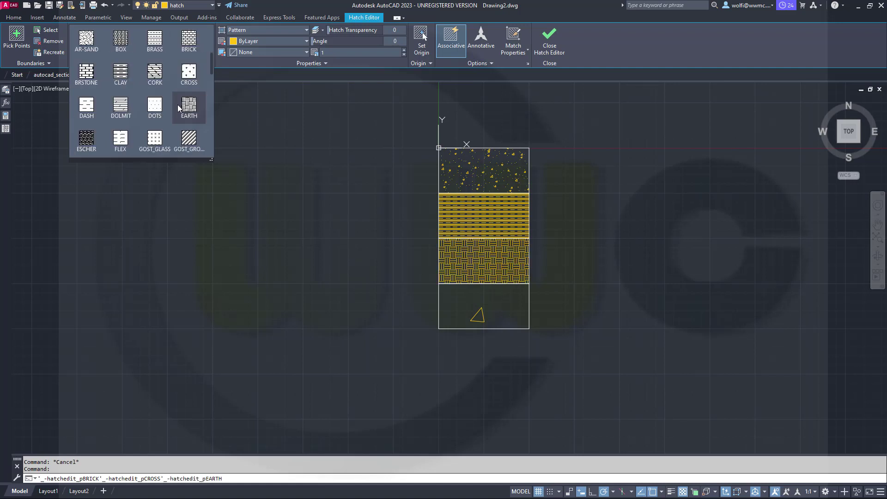
scroll(178, 107, "down", 1)
left_click(178, 106)
scroll(177, 106, "down", 2)
left_click(177, 107)
left_click(178, 106)
scroll(177, 106, "down", 1)
left_click(177, 107)
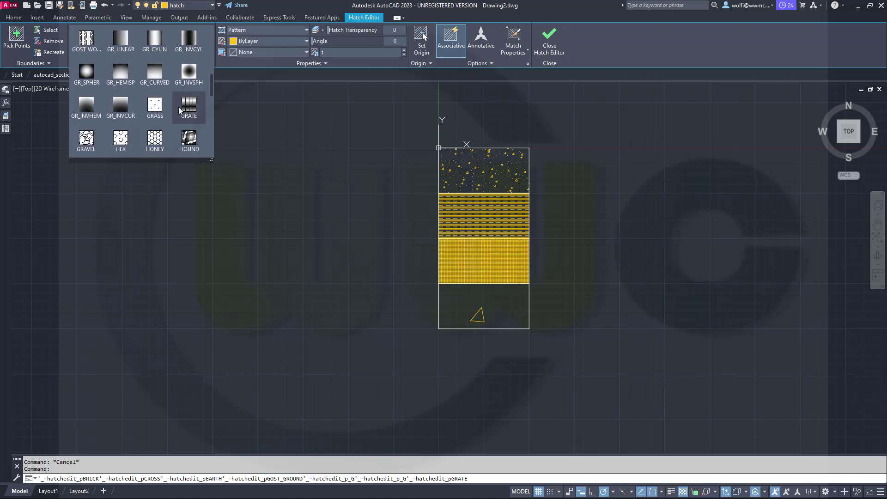
scroll(178, 109, "down", 1)
left_click(179, 108)
scroll(179, 111, "down", 1)
left_click(179, 111)
scroll(179, 111, "down", 1)
left_click(179, 111)
scroll(180, 110, "down", 1)
left_click(180, 111)
scroll(179, 111, "down", 1)
left_click(180, 111)
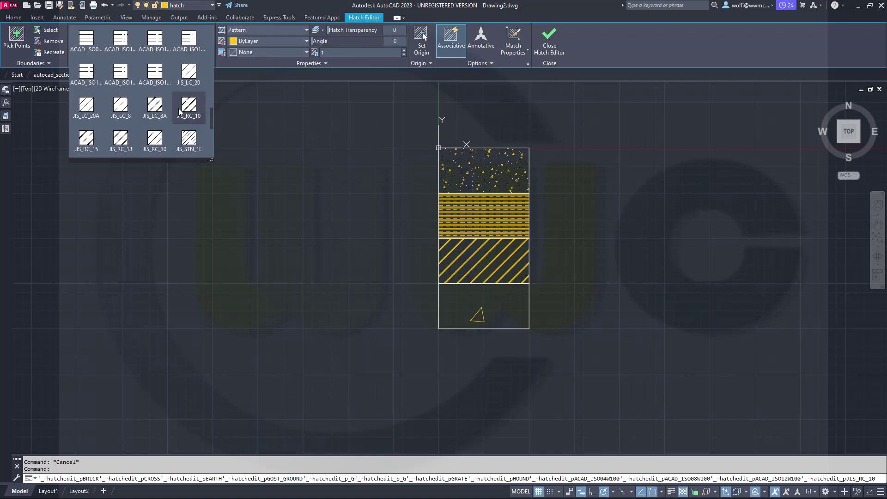
scroll(179, 111, "down", 1)
left_click(179, 111)
scroll(179, 111, "down", 1)
left_click(179, 111)
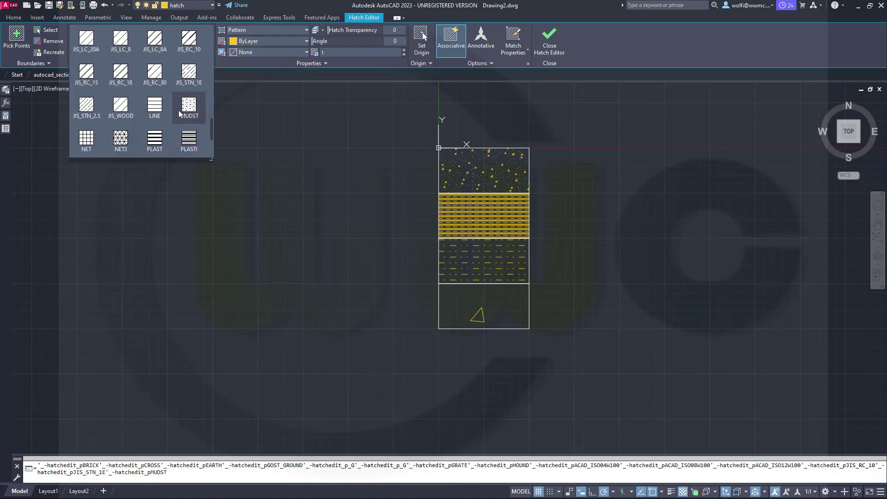
left_click(191, 108)
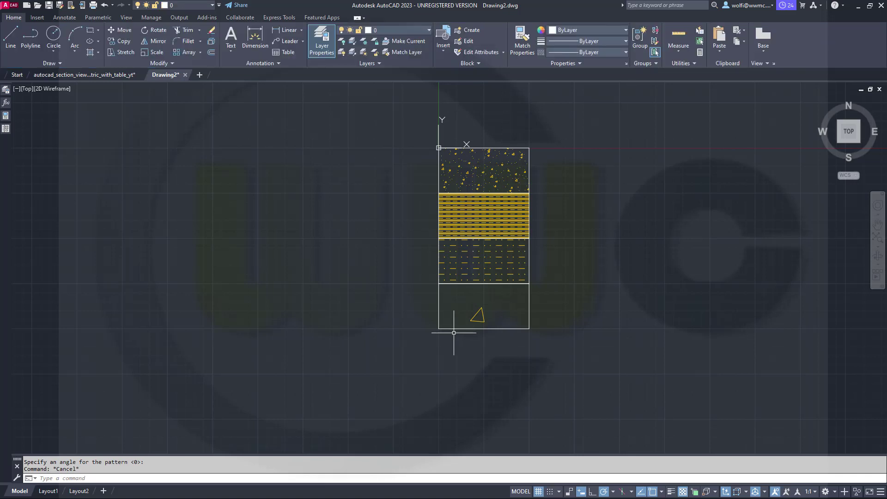
- Change the hatch pattern of the lowest layer to GRAVEL
left_click(479, 312)
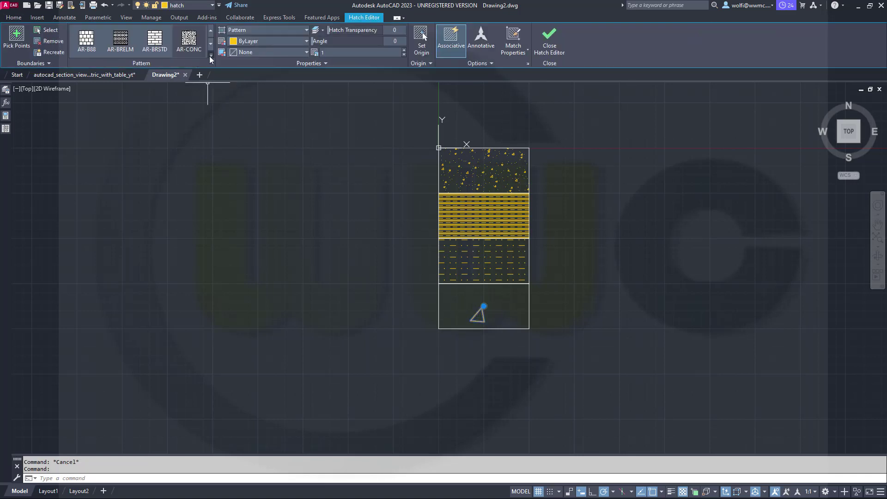
left_click(211, 56)
left_click(179, 110)
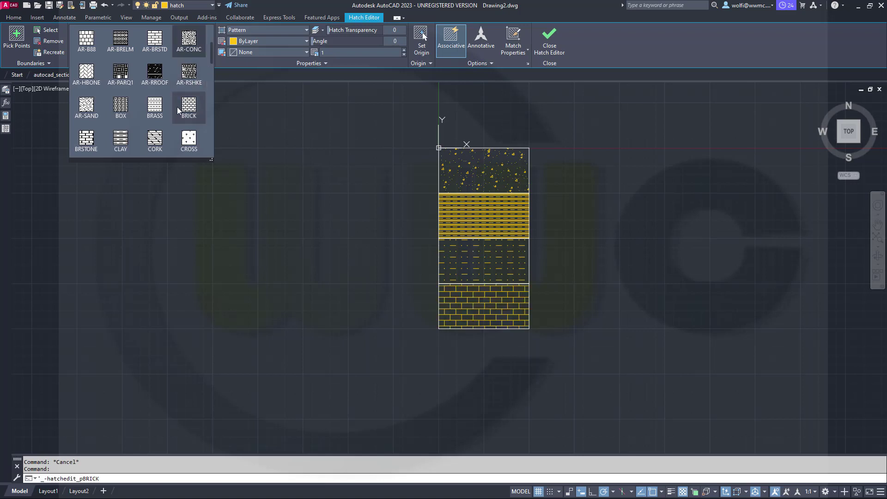
scroll(179, 109, "down", 1)
left_click(177, 114)
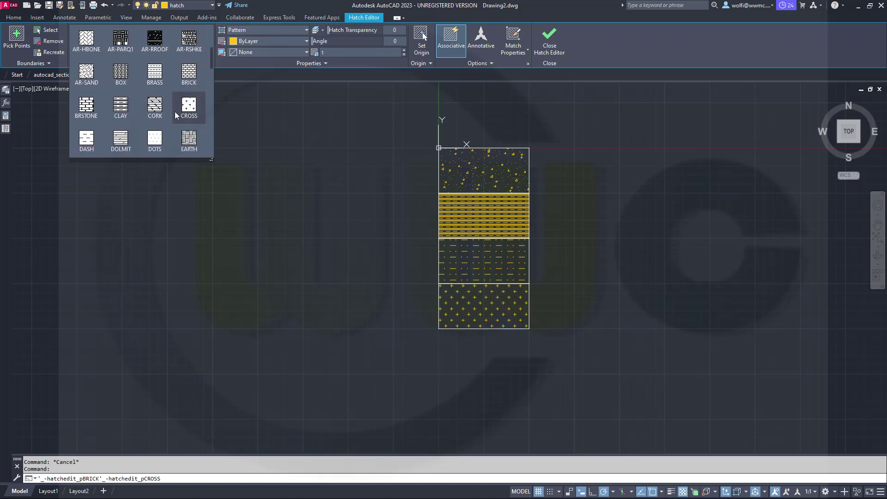
scroll(176, 115, "down", 1)
left_click(177, 115)
scroll(176, 115, "down", 1)
left_click(175, 118)
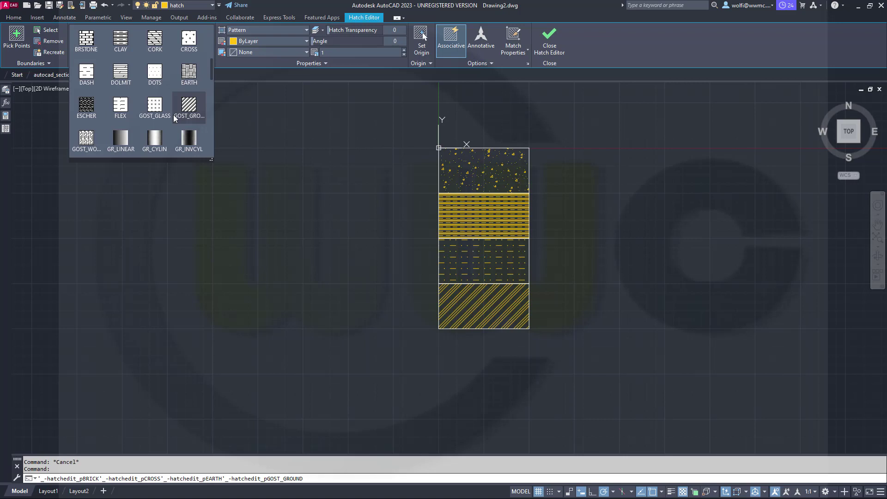
scroll(174, 118, "down", 1)
left_click(175, 118)
scroll(175, 118, "down", 1)
left_click(175, 118)
scroll(175, 118, "down", 1)
left_click(175, 119)
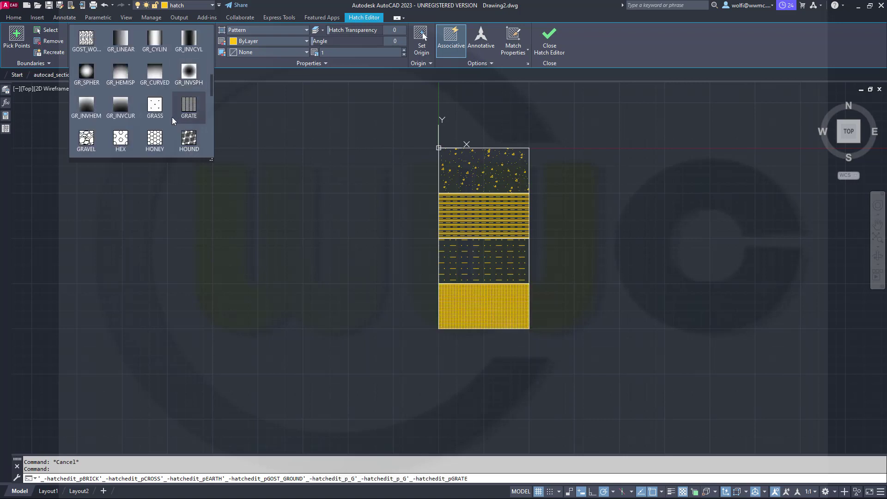
left_click(85, 140)
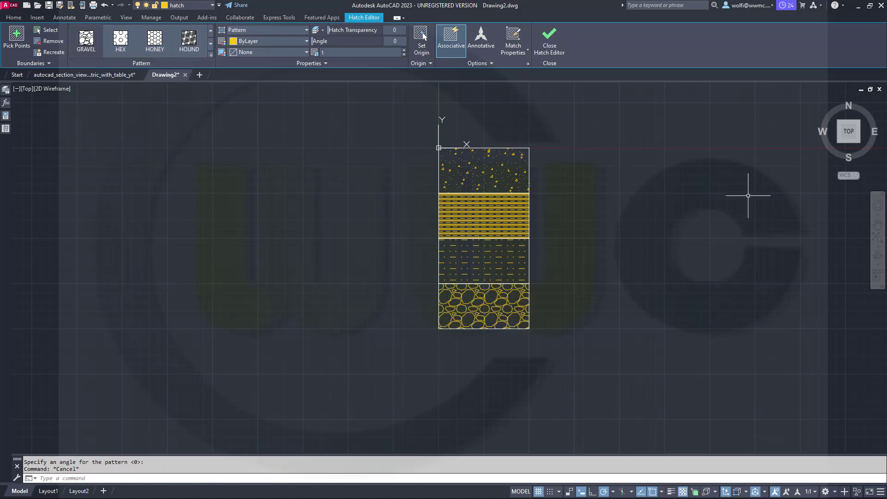
key("Escape")
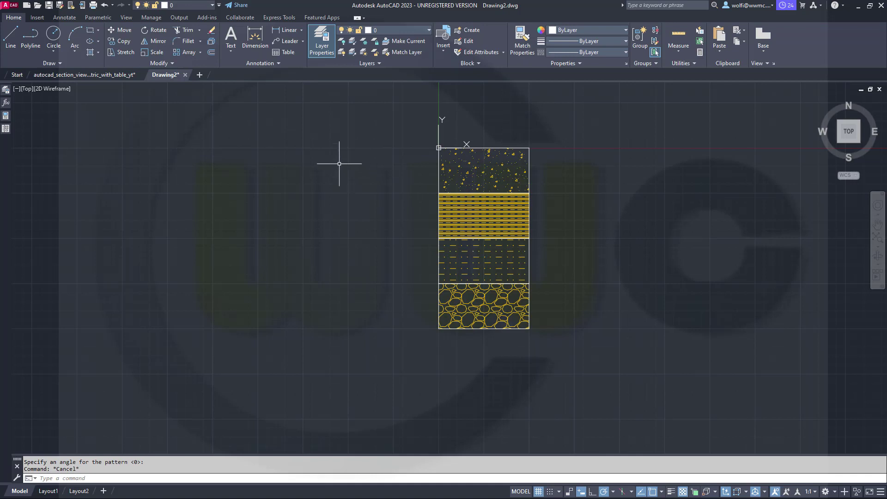
- Define a block named secion_view from all layers and hatches, based at the section's top-left corner, and open it for block editing
left_click(37, 17)
left_click(68, 41)
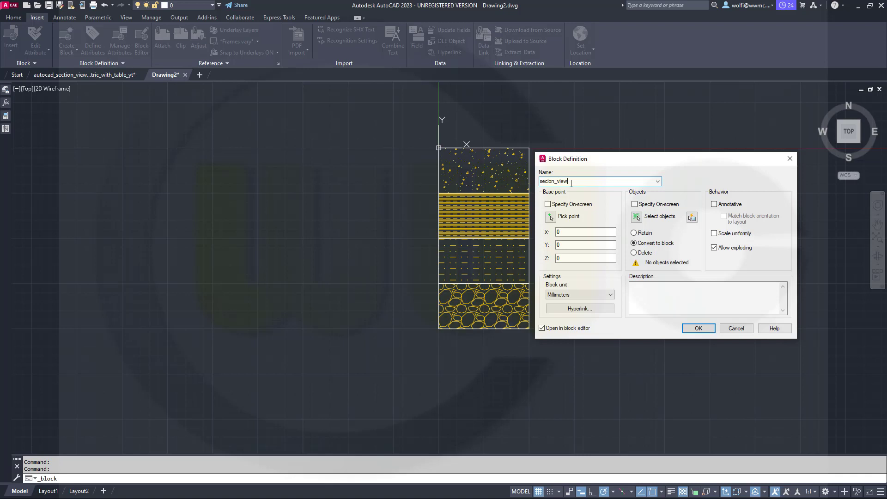
left_click(551, 217)
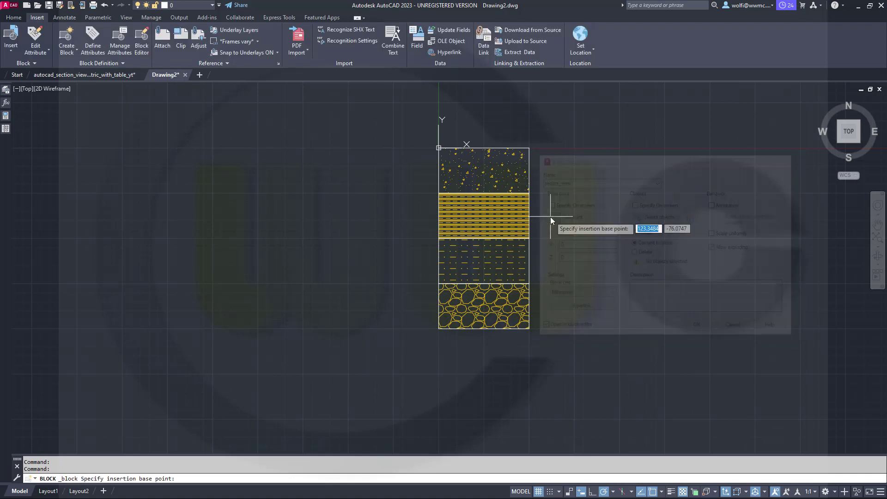
left_click(461, 157)
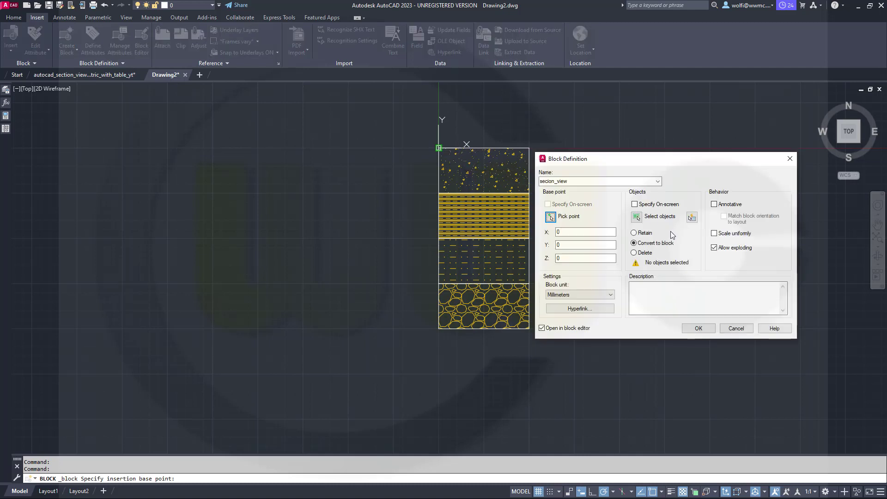
left_click(636, 219)
left_click(585, 356)
left_click(398, 132)
key("Return")
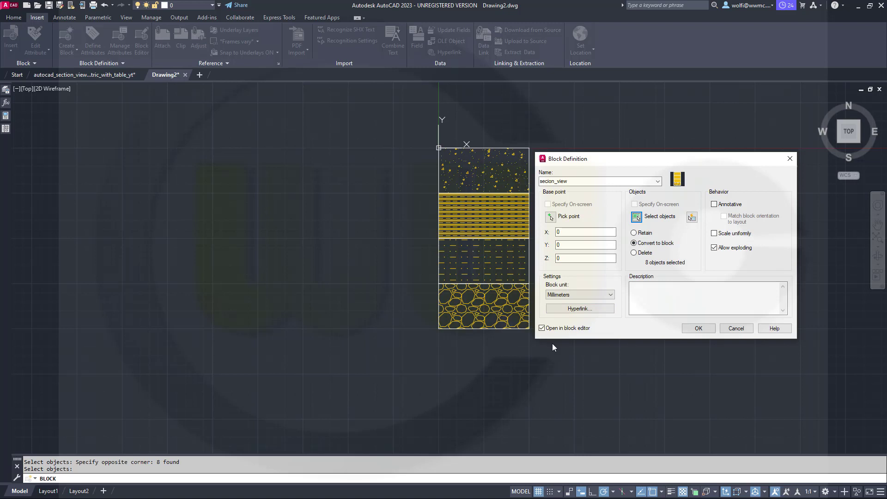
left_click(698, 328)
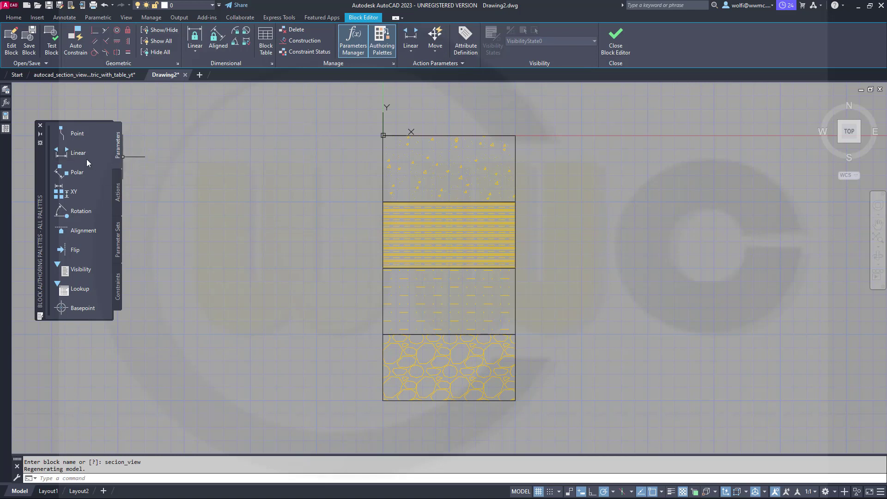
- Add a vertical linear parameter from the top to the bottom corner of the uppermost layer's left edge, labelled outside the section
left_click(70, 157)
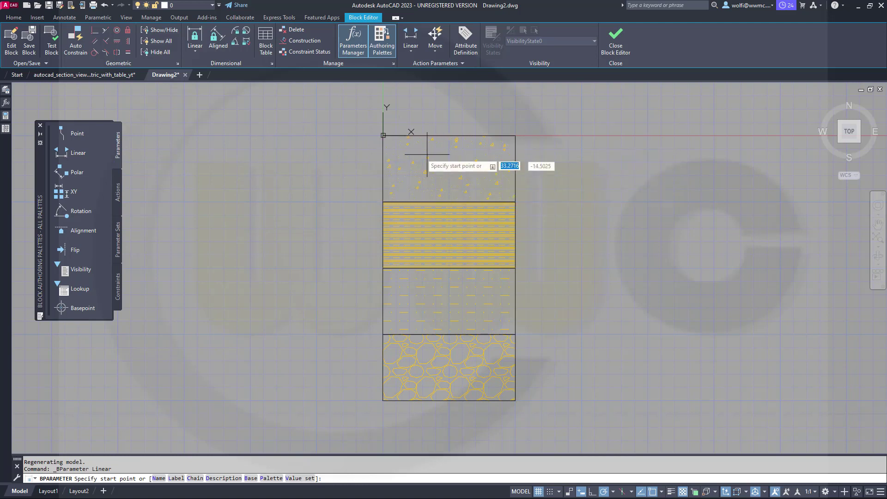
left_click(383, 135)
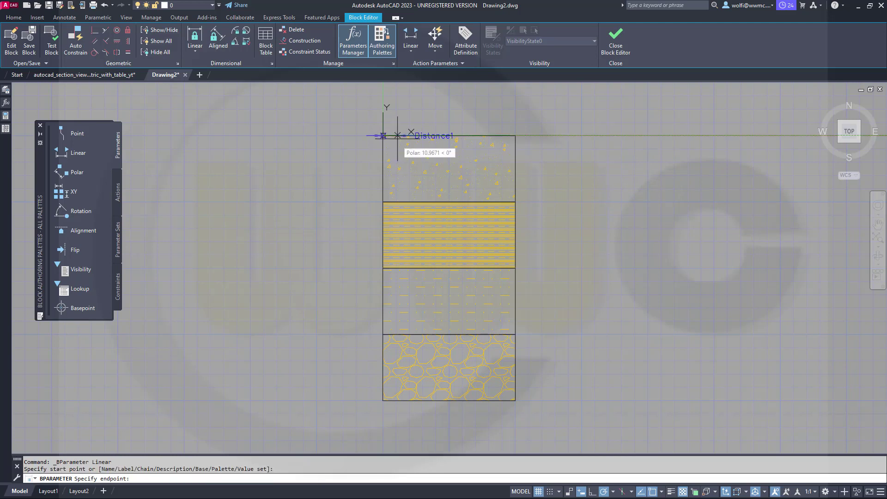
left_click(383, 202)
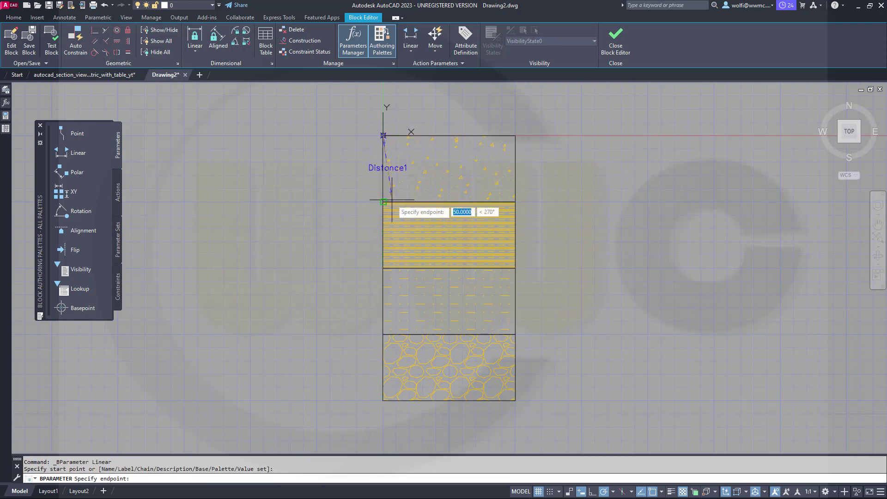
left_click(349, 185)
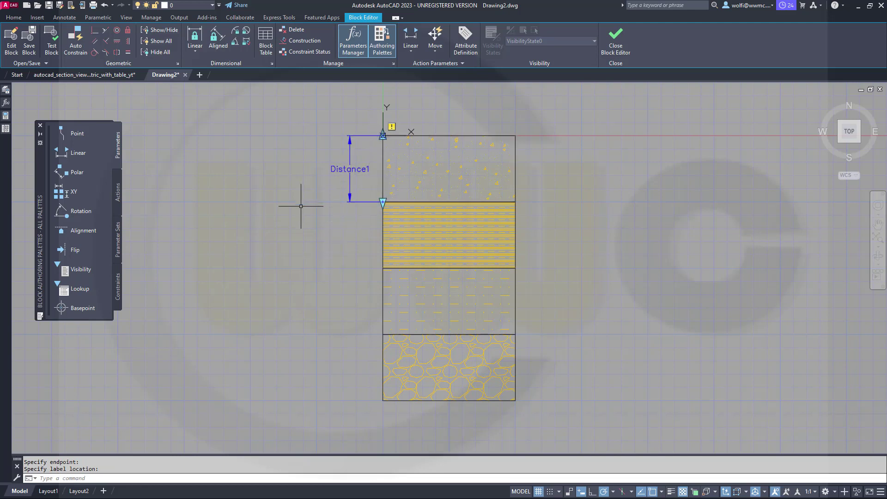
- Set the number of grips of the uppermost layer's linear parameter to 1
left_click(341, 168)
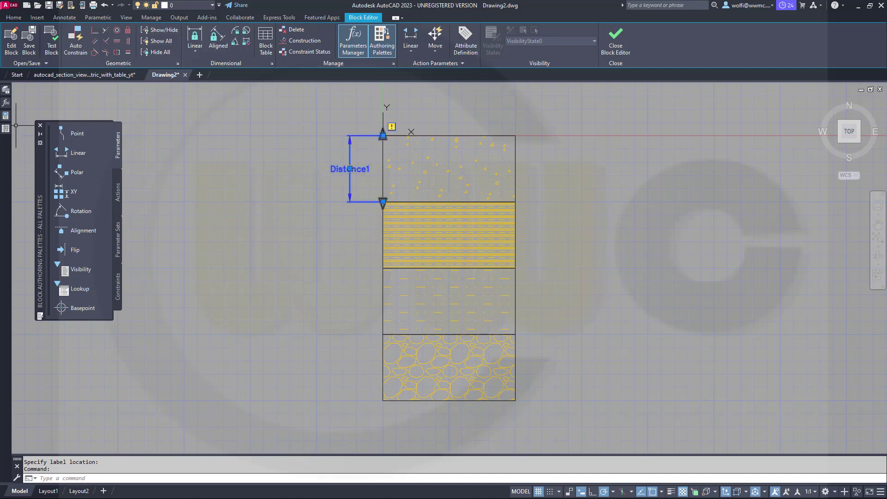
left_click(6, 115)
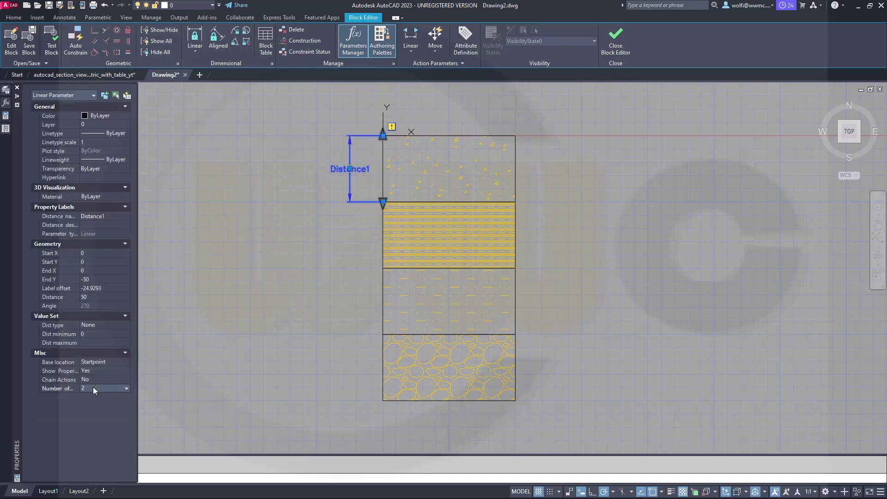
left_click(123, 387)
left_click(93, 404)
key("Escape")
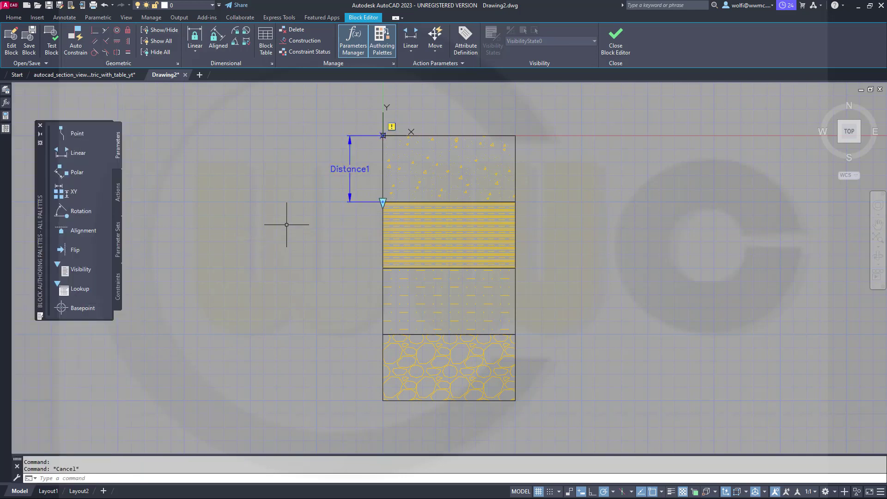
- Add a downward linear parameter with 1 grip along the left edge of the second layer from the top
left_click(410, 39)
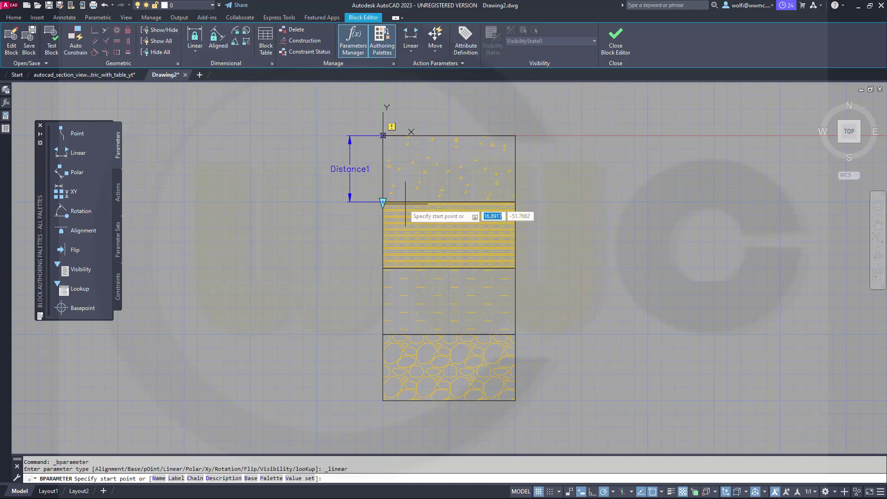
left_click(383, 203)
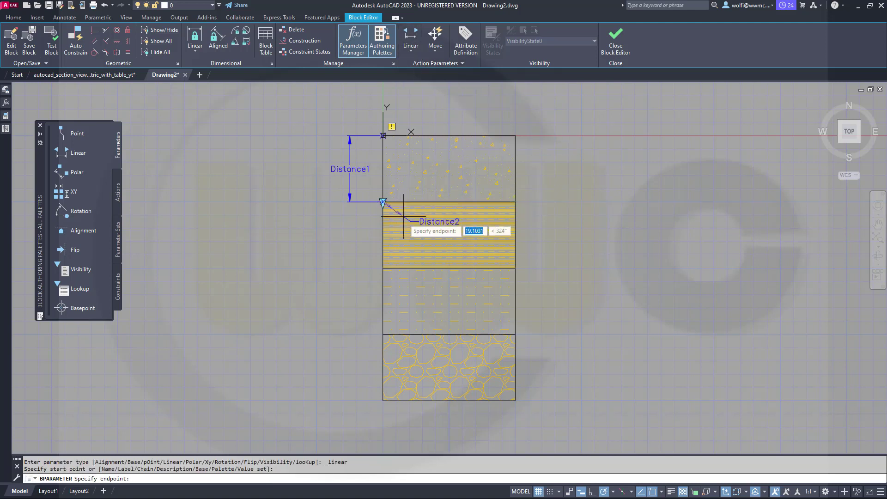
left_click(391, 267)
left_click(351, 251)
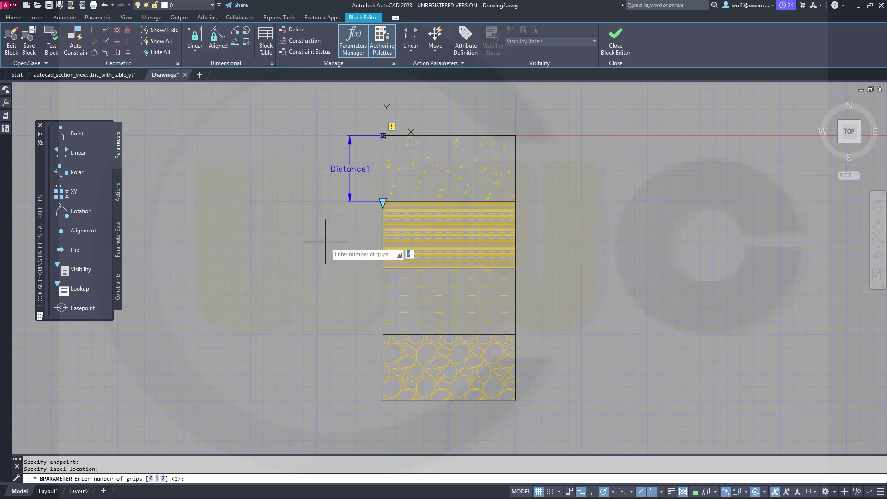
type("1")
key("Return")
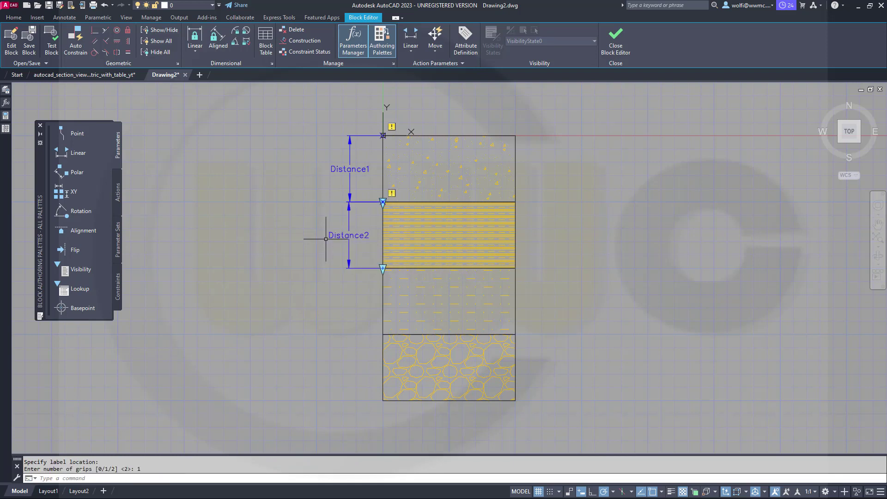
- Add a downward linear parameter with 1 grip along the left edge of the third layer from the top
key("Return")
key("Down")
key("Down")
key("Down")
key("Down")
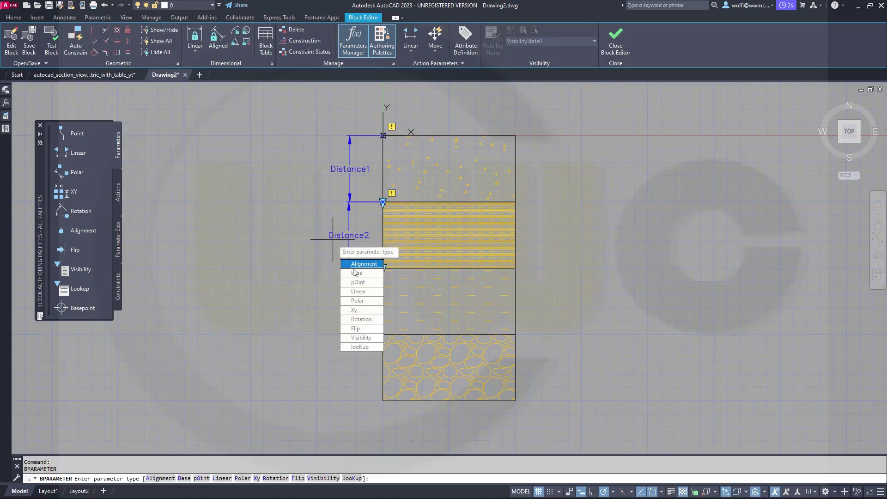
key("Return")
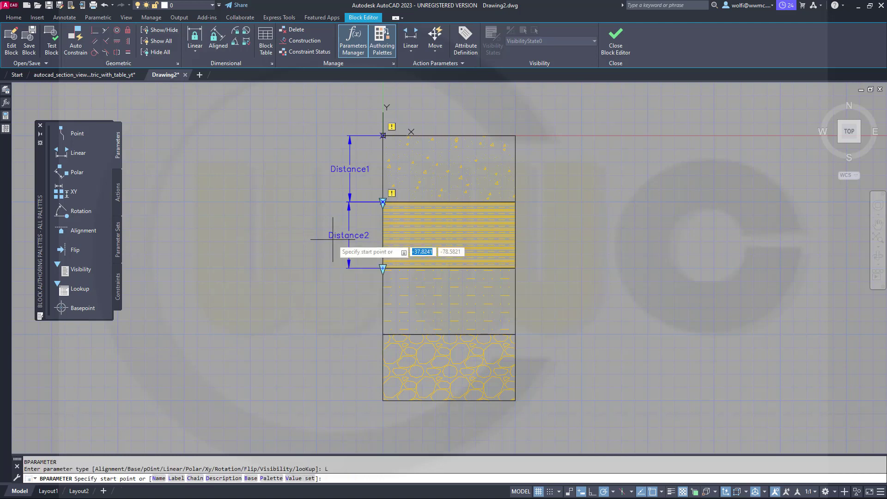
left_click(391, 268)
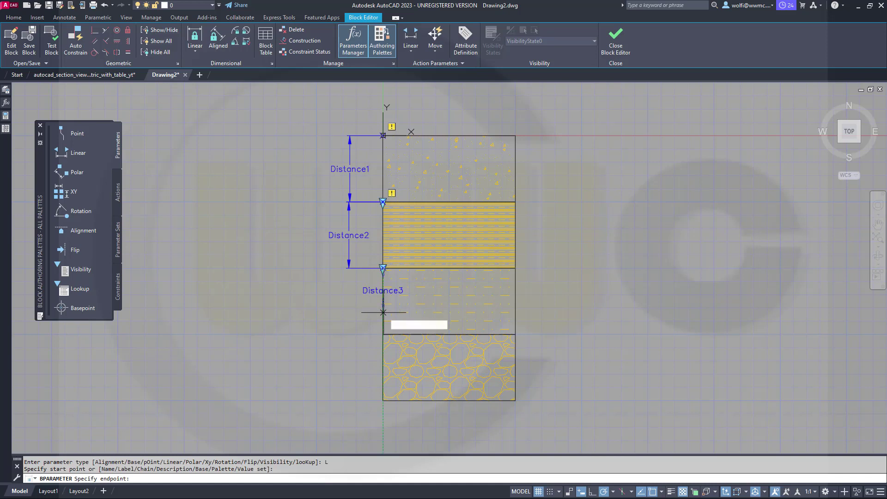
left_click(390, 334)
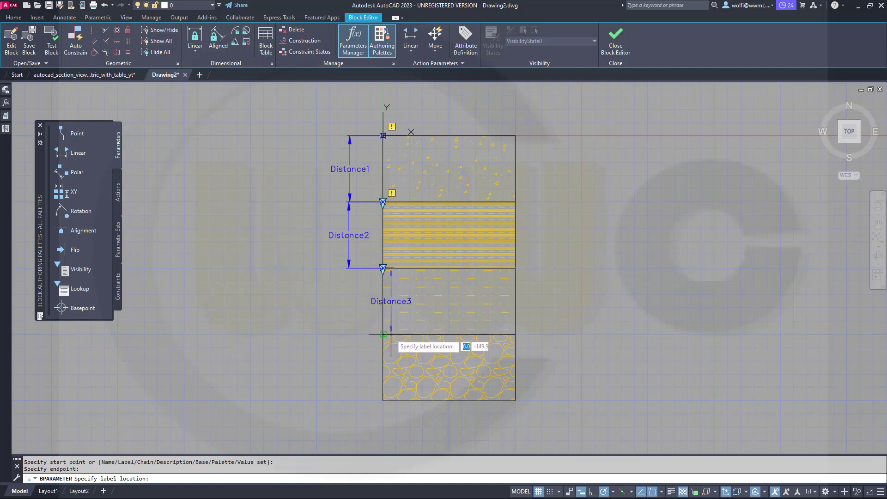
left_click(350, 320)
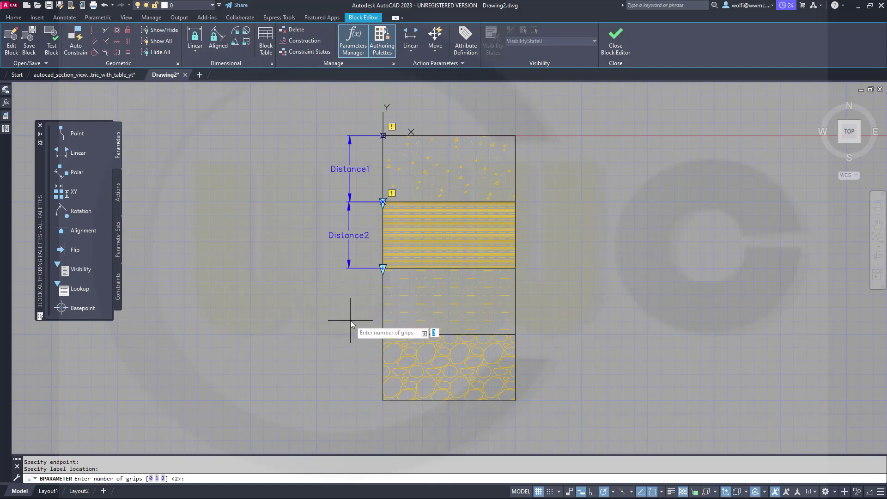
type("1")
key("Return")
- Add a downward linear parameter with 1 grip along the left edge of the lowest layer
key("Return")
key("Down")
key("Down")
key("Down")
key("Down")
key("Return")
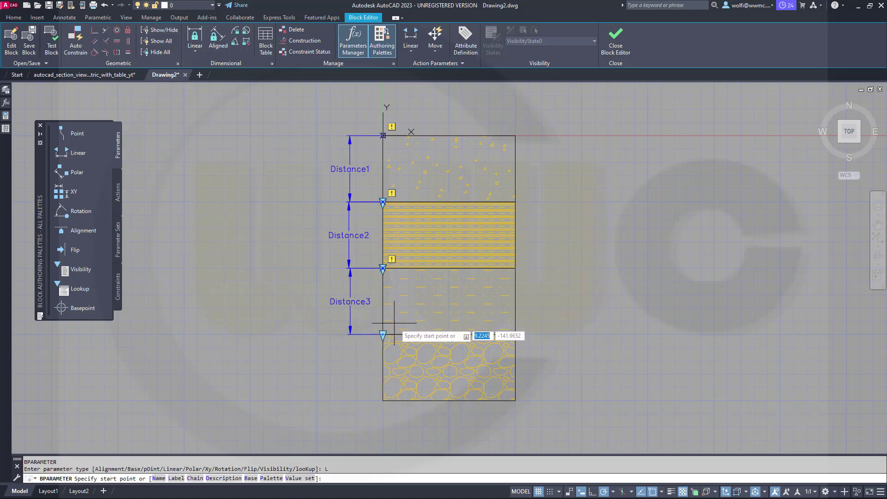
left_click(383, 334)
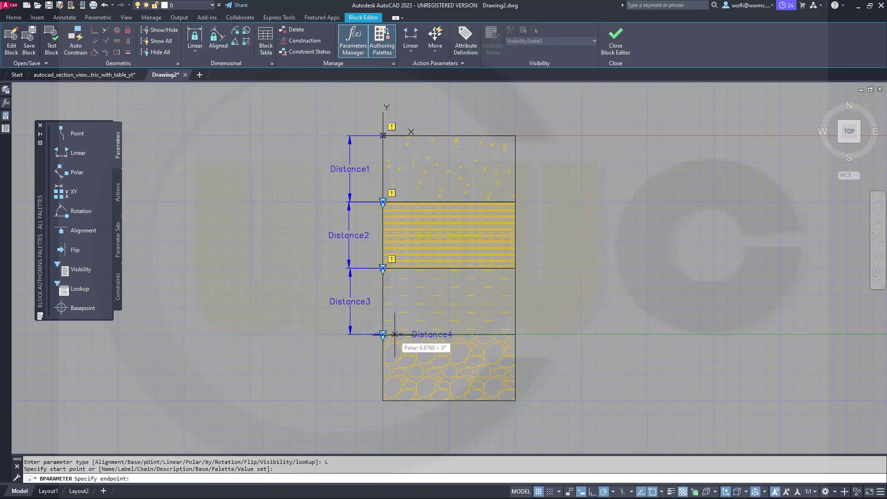
left_click(385, 401)
left_click(349, 385)
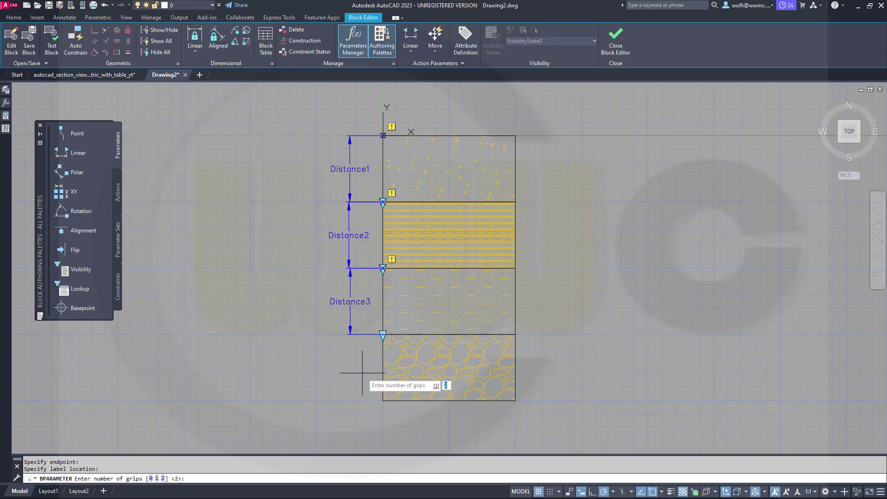
type("1")
key("Return")
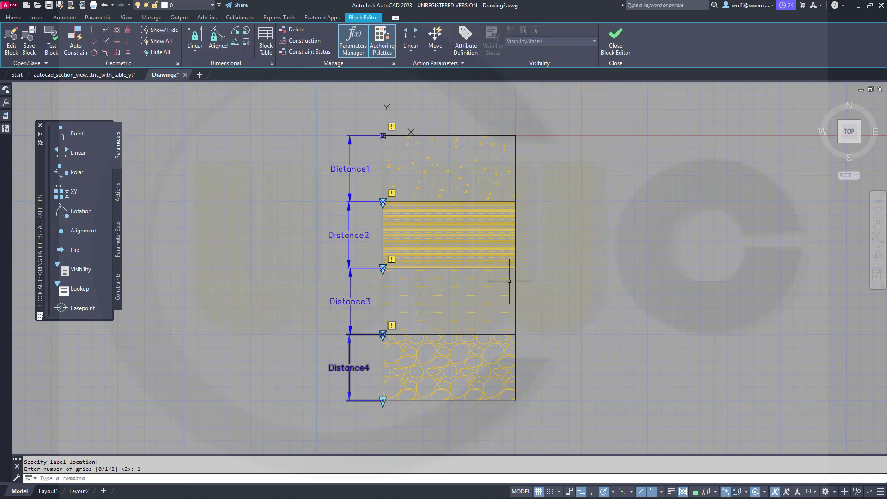
key("Escape")
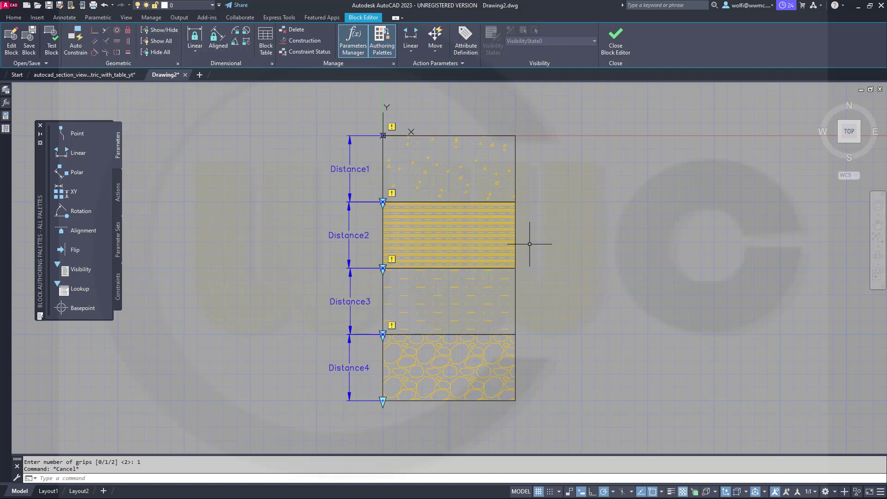
- Attach a Stretch action to the lower point of Distance4, framing the lowest layer's bottom part and selecting that layer's outline, hatch and parameter
left_click(118, 198)
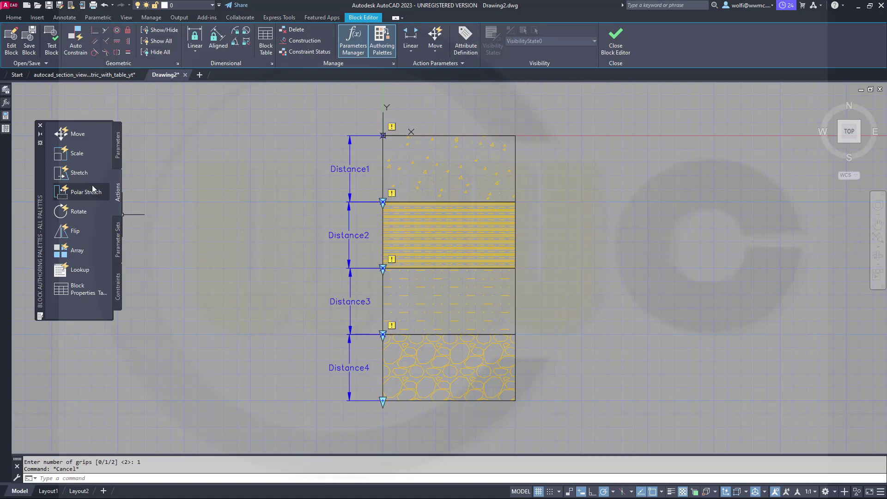
left_click(87, 172)
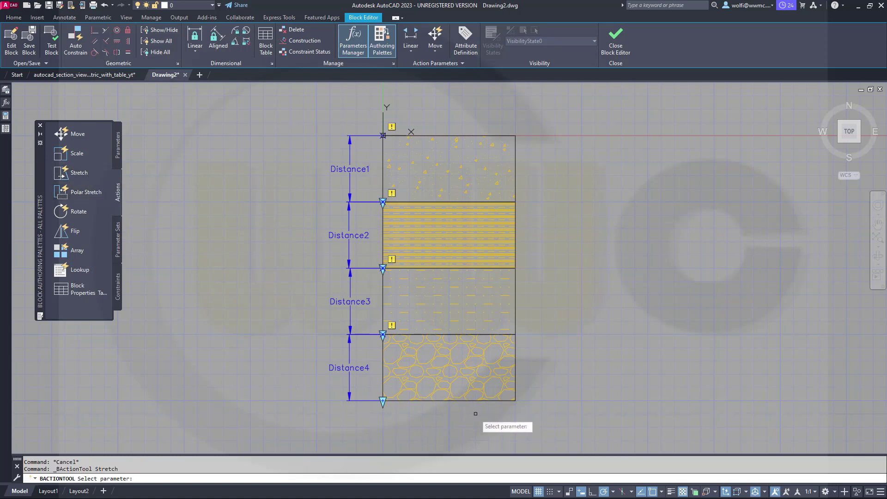
middle_click_drag(480, 422, 491, 373)
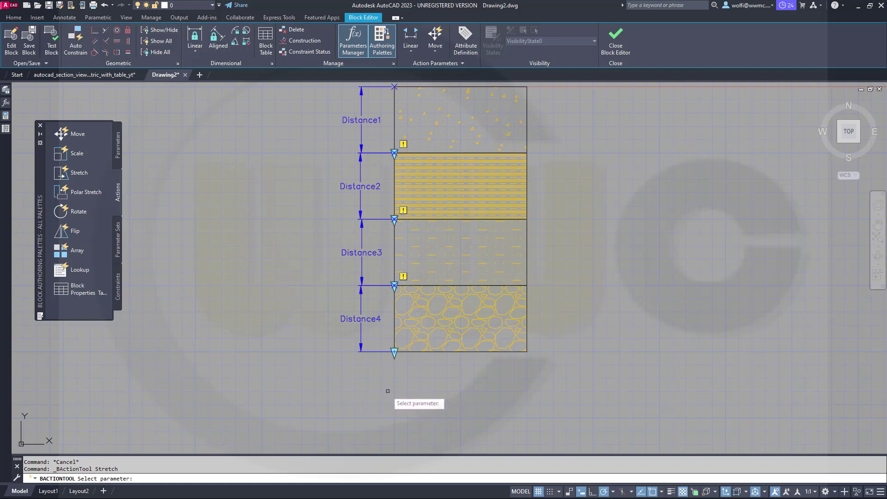
left_click(359, 322)
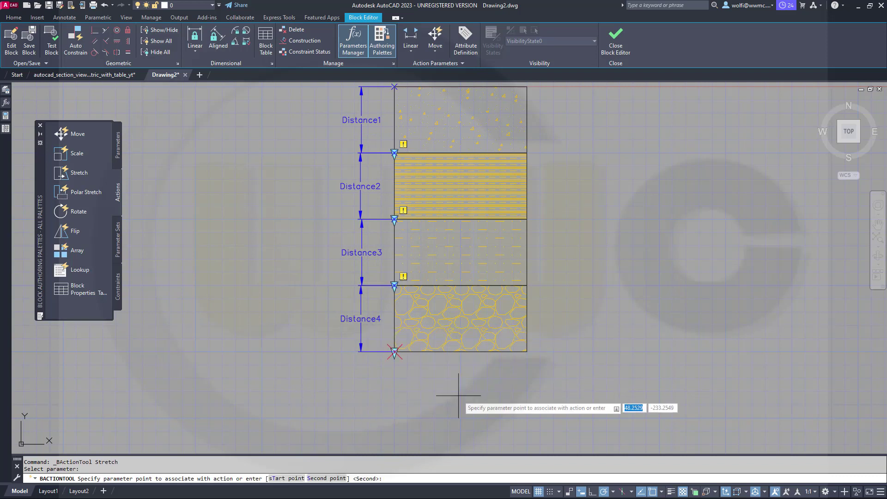
left_click(394, 352)
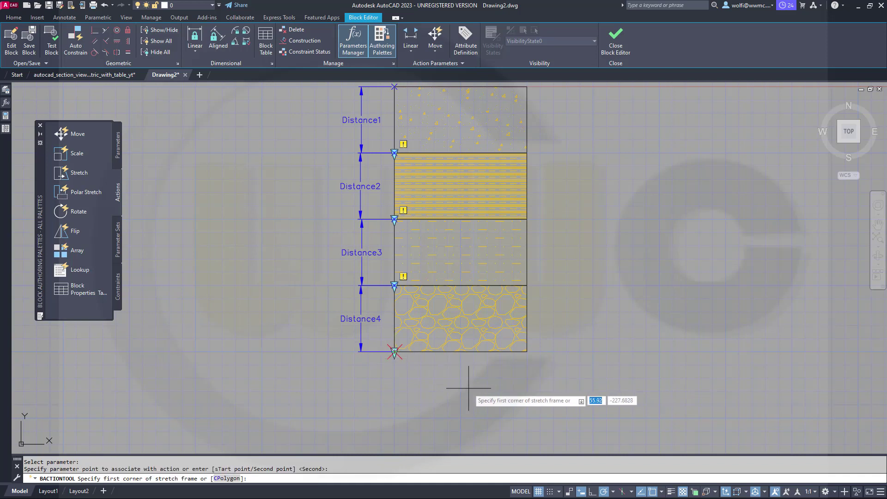
left_click(559, 397)
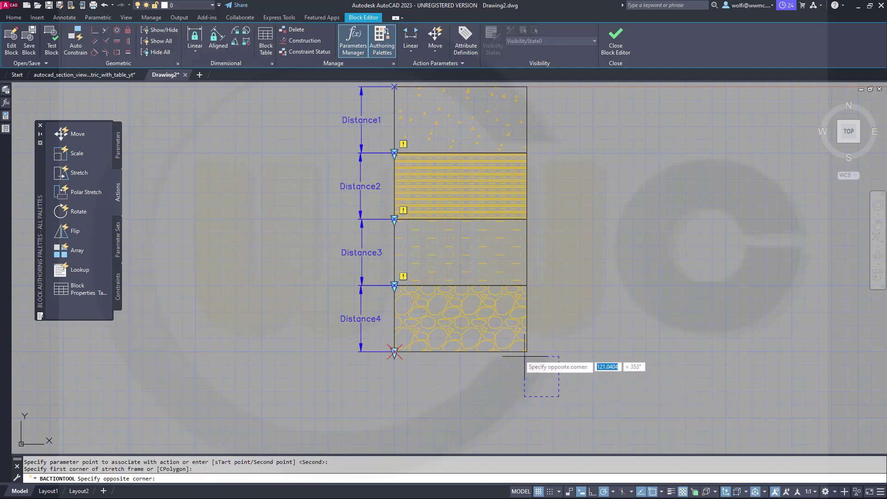
left_click(324, 296)
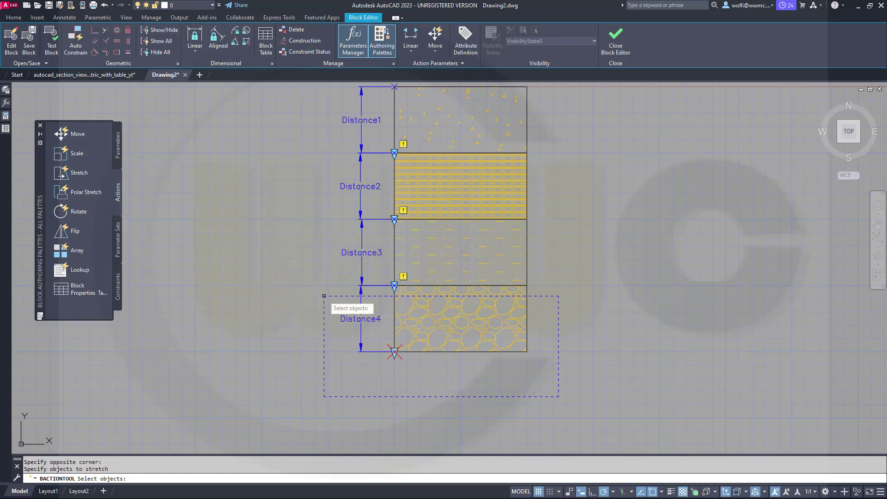
left_click(545, 392)
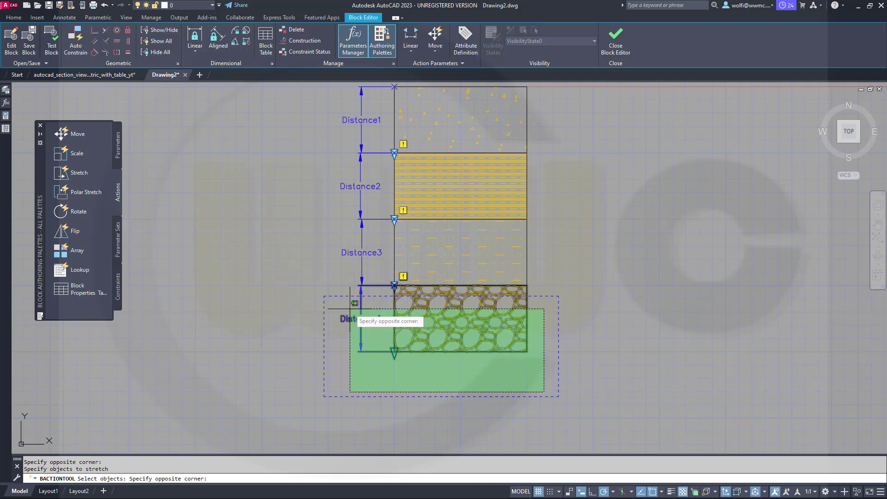
left_click(329, 287)
key("Return")
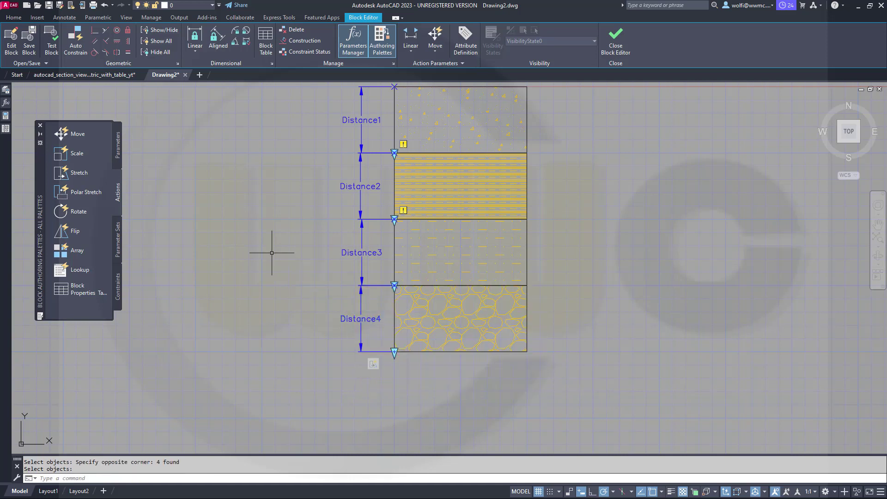
- Test the block by stretching the lowest layer downward with its grip, and close the test window
left_click(59, 50)
scroll(422, 311, "up", 6)
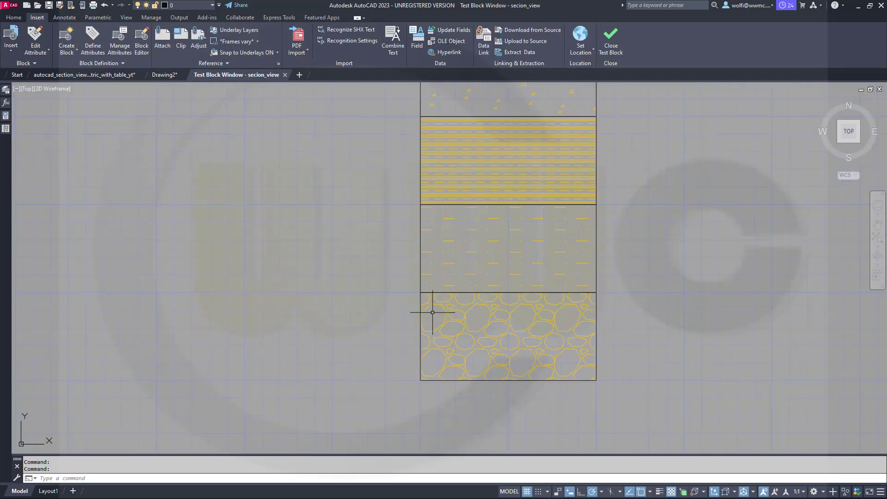
left_click(414, 264)
scroll(414, 264, "down", 5)
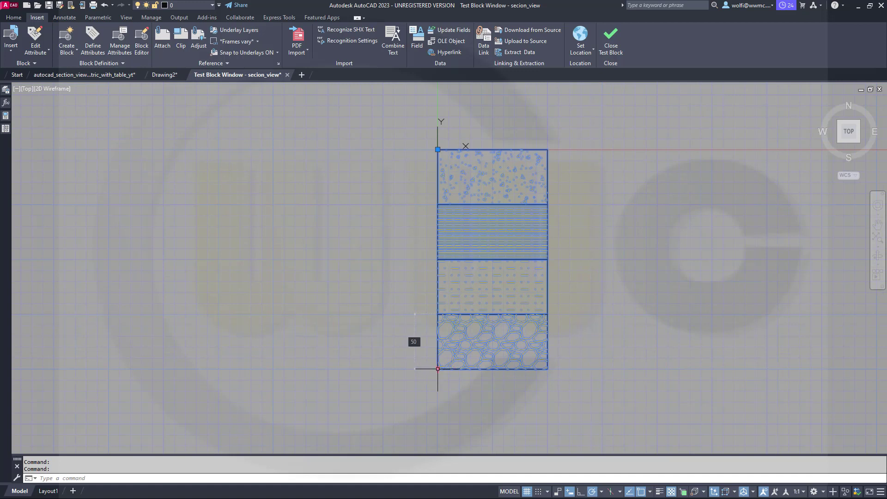
left_click(438, 368)
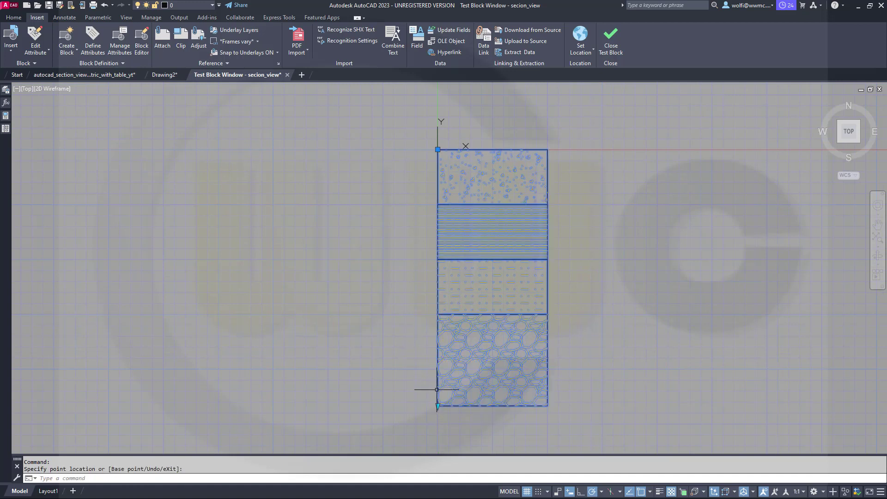
left_click(612, 50)
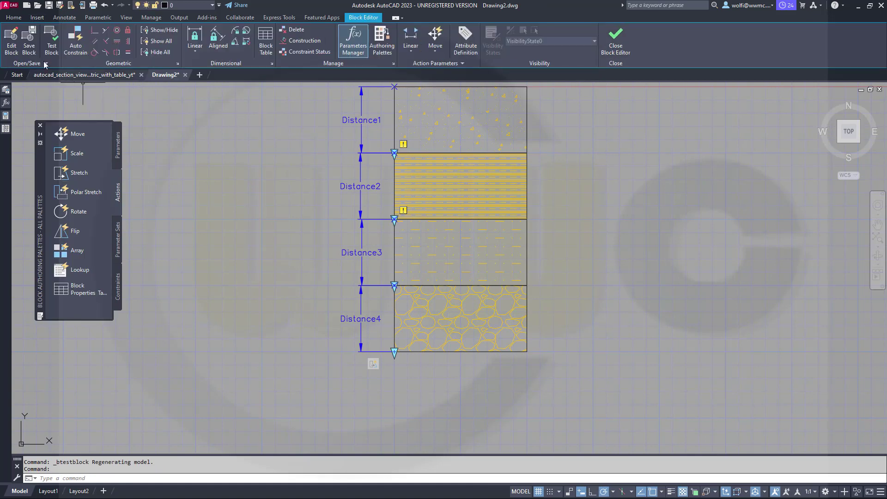
- Save the block and attach a Stretch action to Distance3's lower point, framing from within the third layer downward and selecting both lower layers with their parameters
left_click(29, 41)
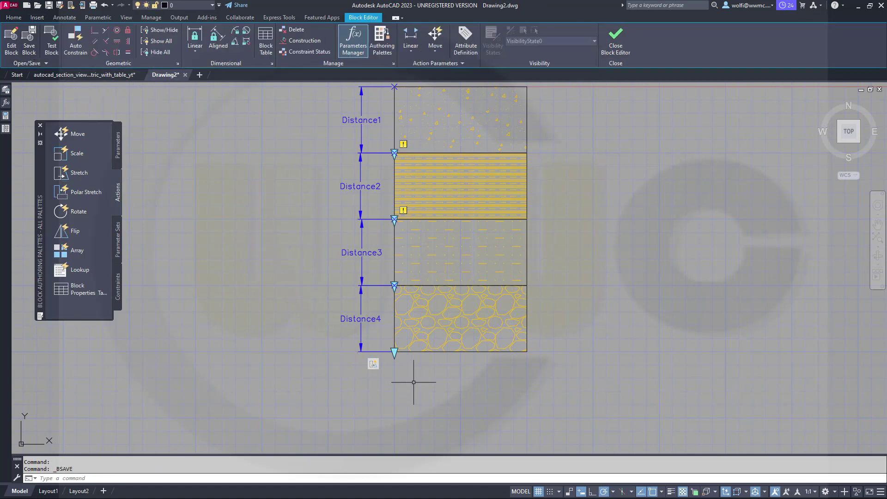
scroll(531, 369, "down", 2)
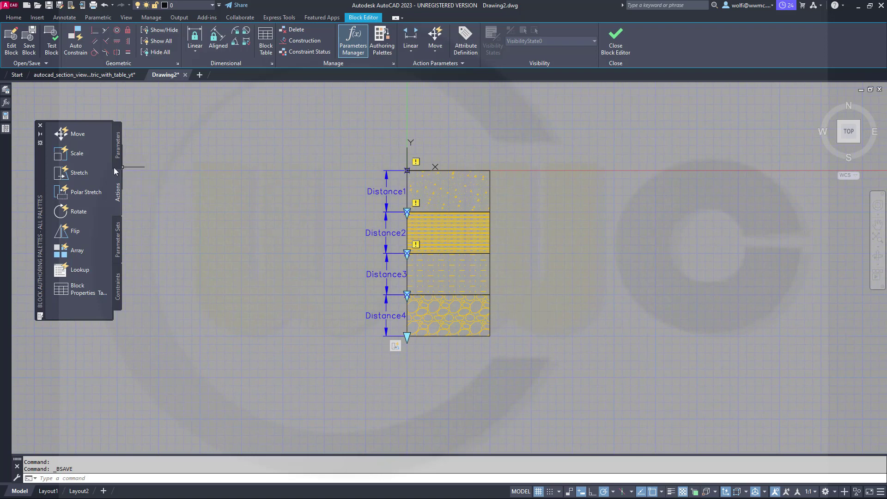
left_click(77, 172)
scroll(542, 310, "up", 2)
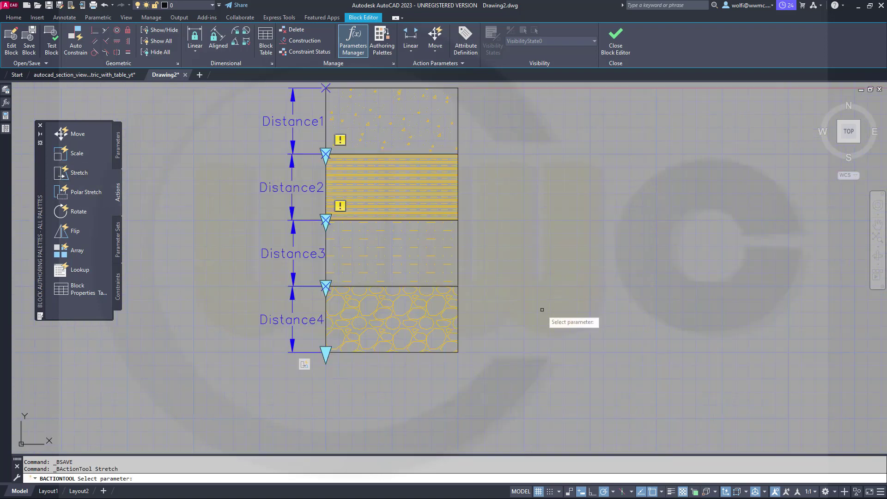
left_click(283, 254)
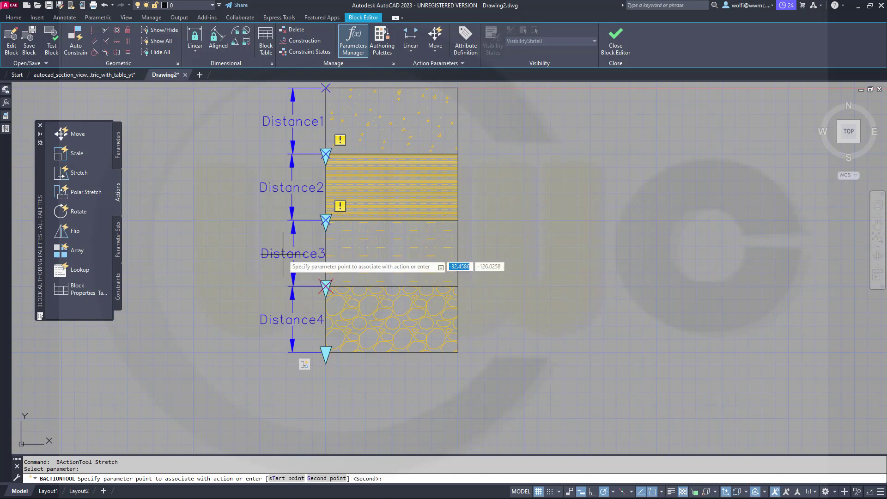
left_click(326, 286)
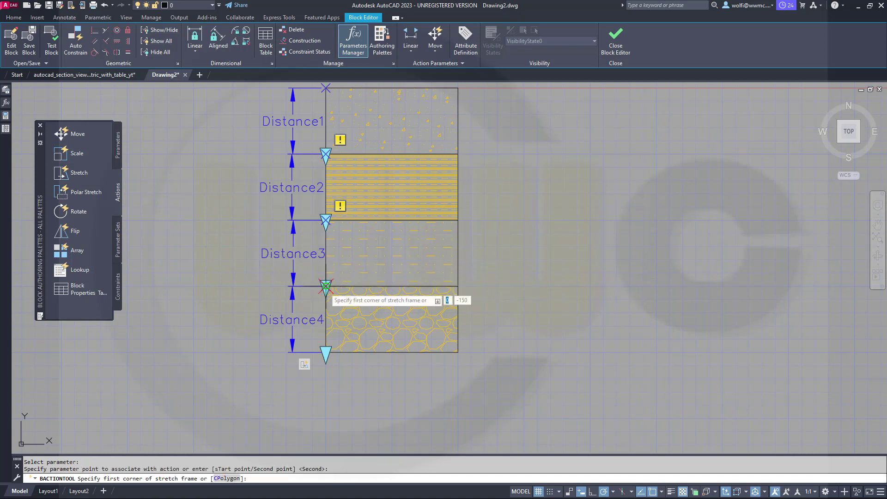
left_click(513, 386)
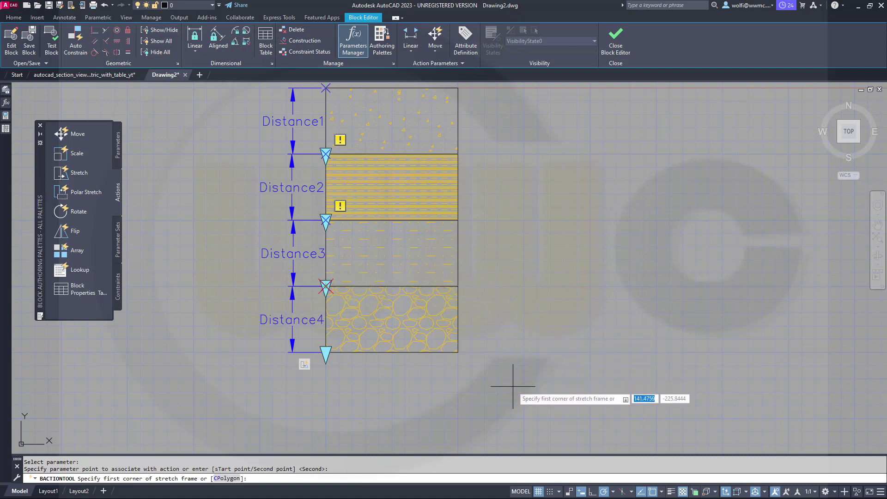
left_click(255, 230)
left_click(491, 374)
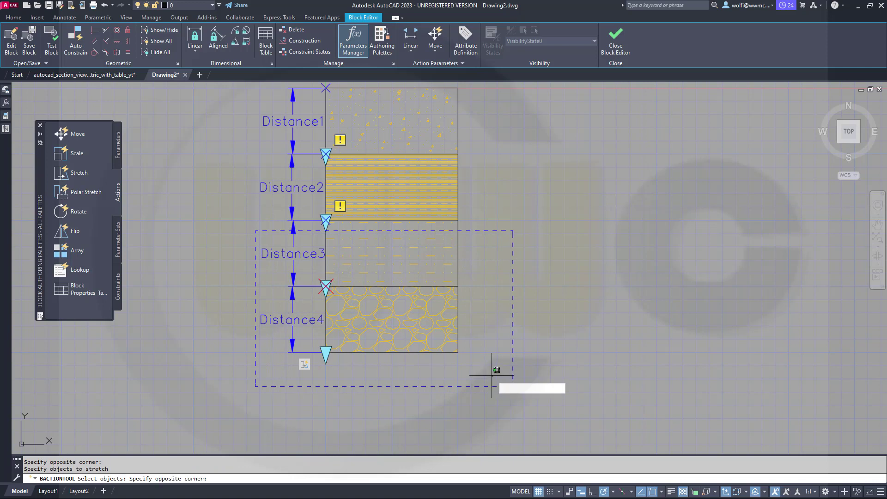
left_click(272, 253)
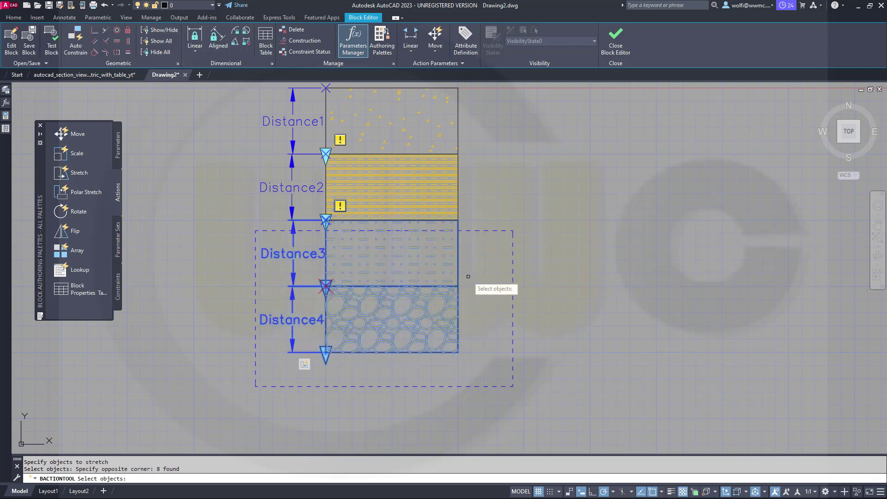
key("Return")
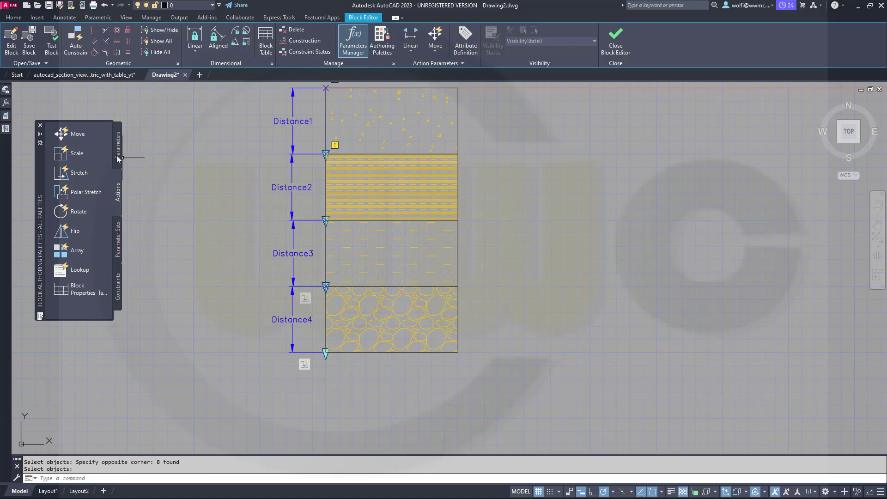
- Test the block by stretching the third layer and the lowest layer downward, and close the test window
left_click(52, 46)
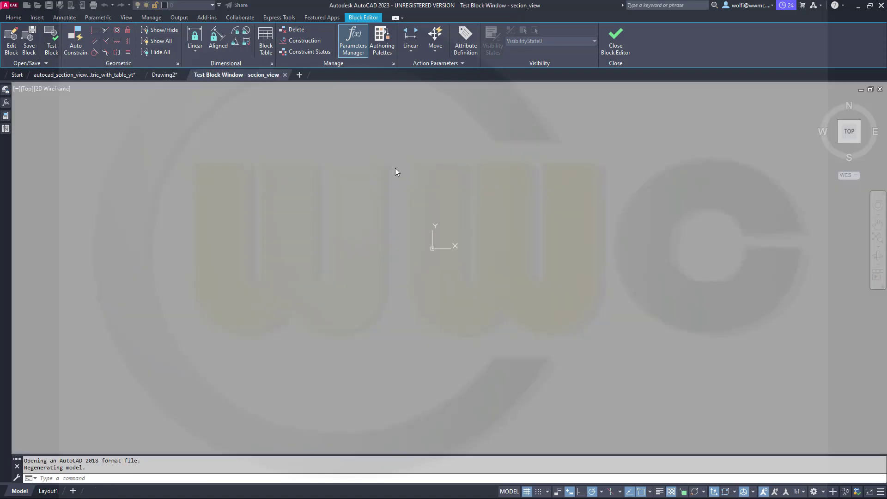
left_click(428, 285)
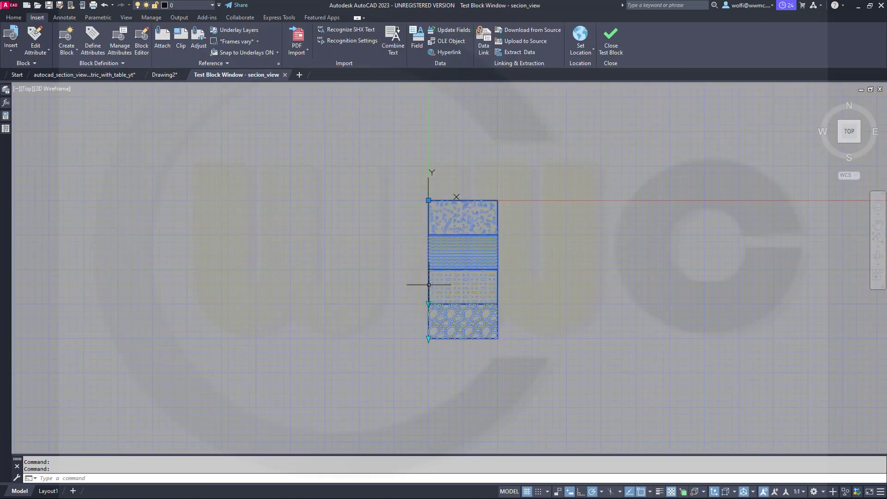
left_click(429, 304)
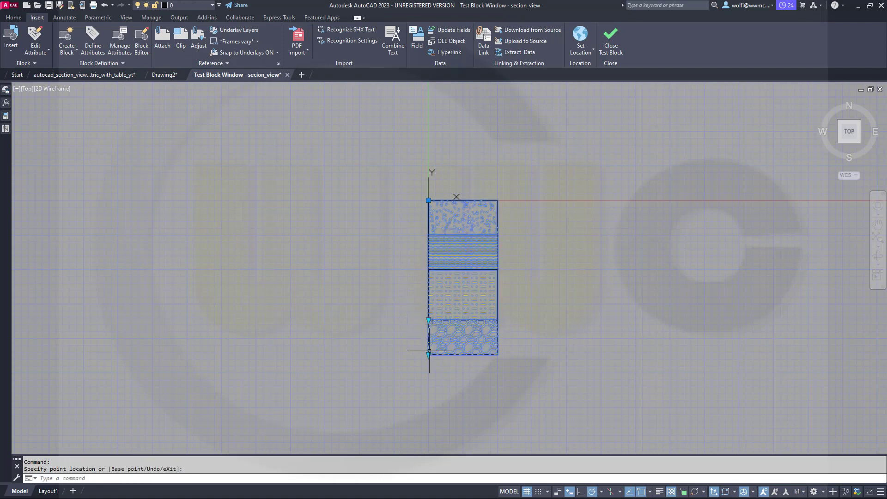
left_click(429, 385)
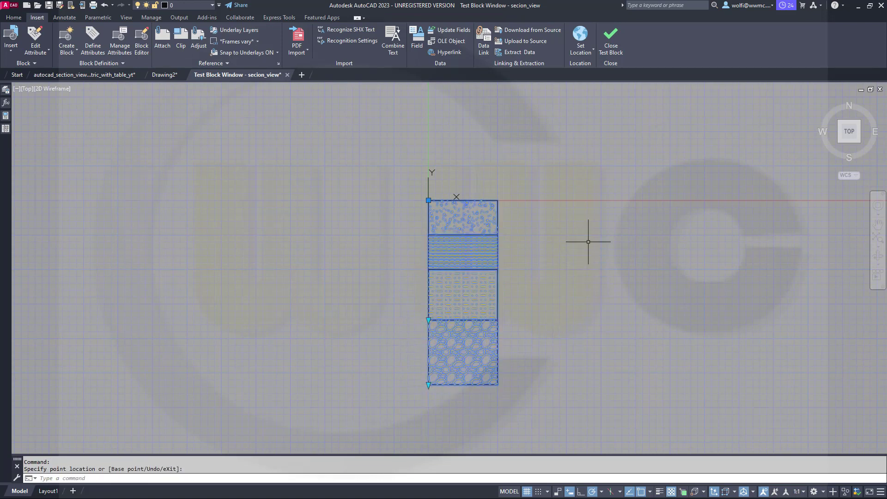
key("Escape")
left_click(611, 40)
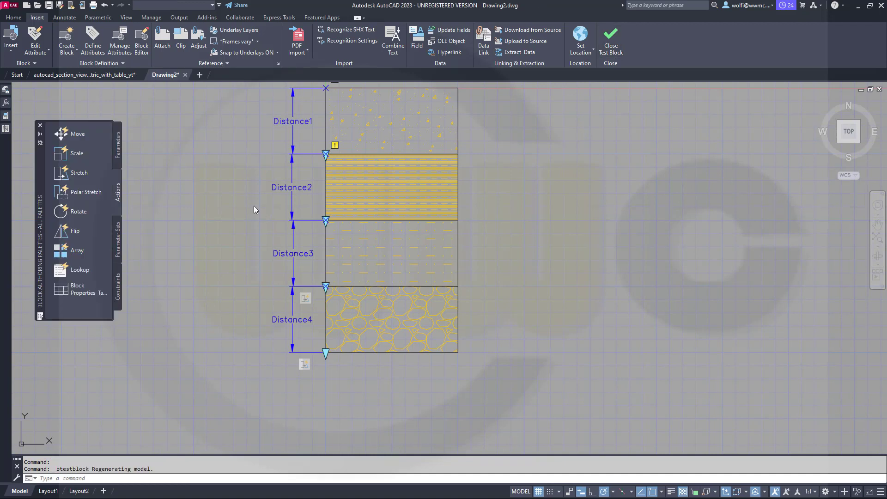
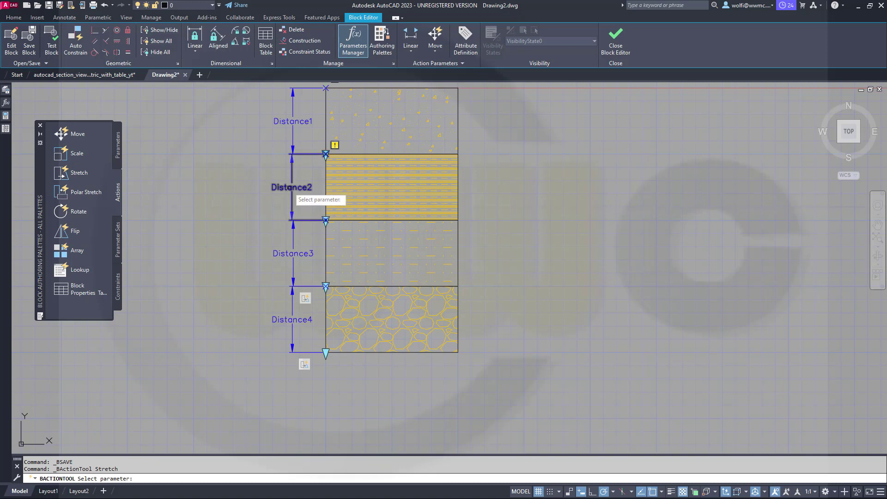
- Attach a Stretch action to Distance2's lower point, framing from within the second layer downward and selecting the three lower layers with their parameters
left_click(298, 193)
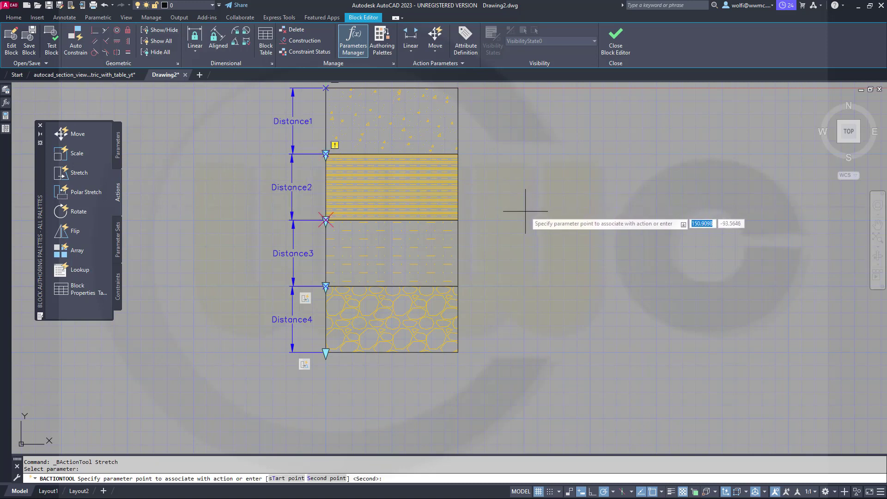
left_click(326, 220)
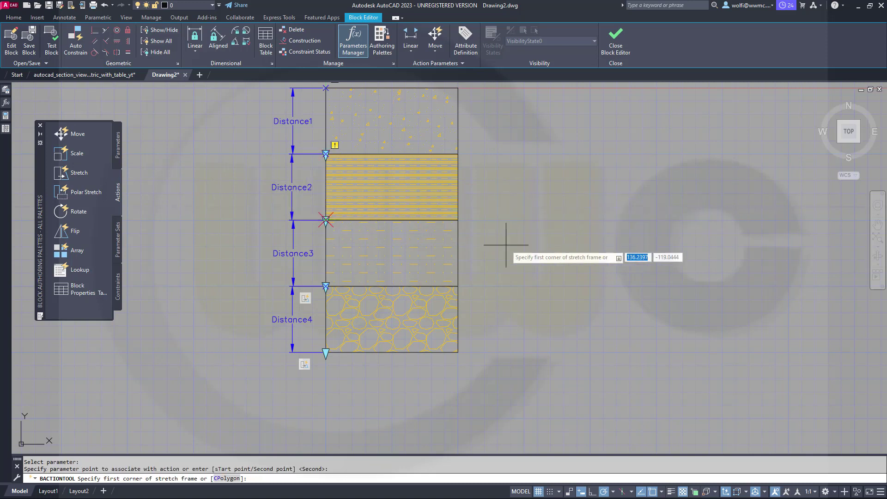
left_click(507, 384)
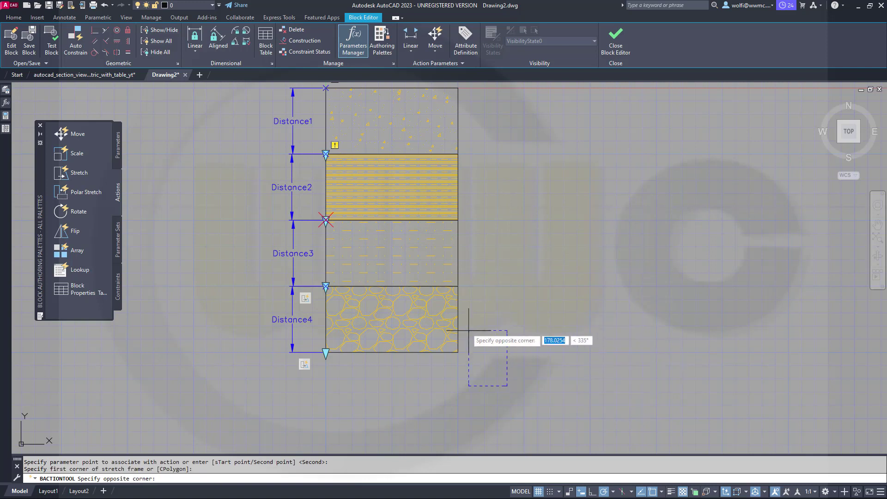
left_click(259, 170)
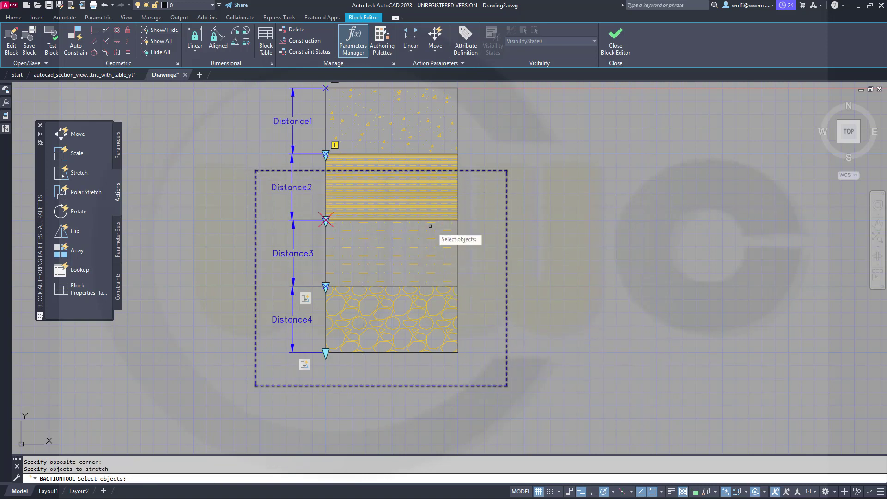
left_click(483, 374)
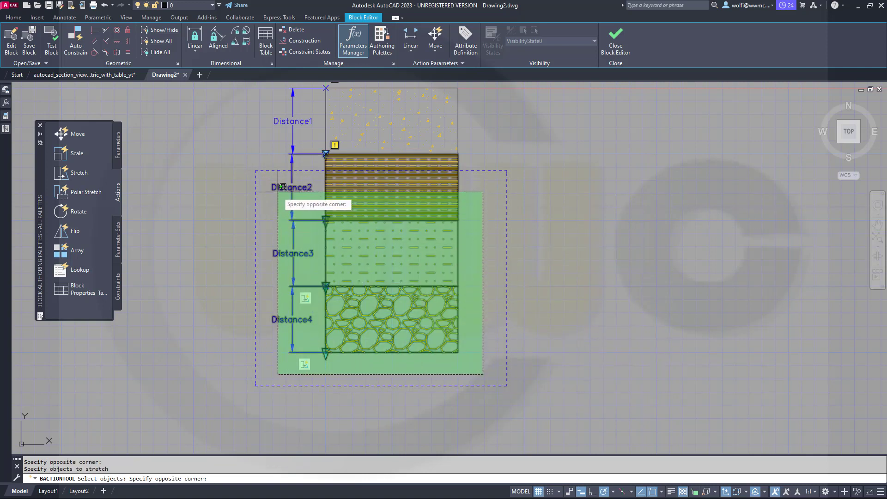
left_click(292, 197)
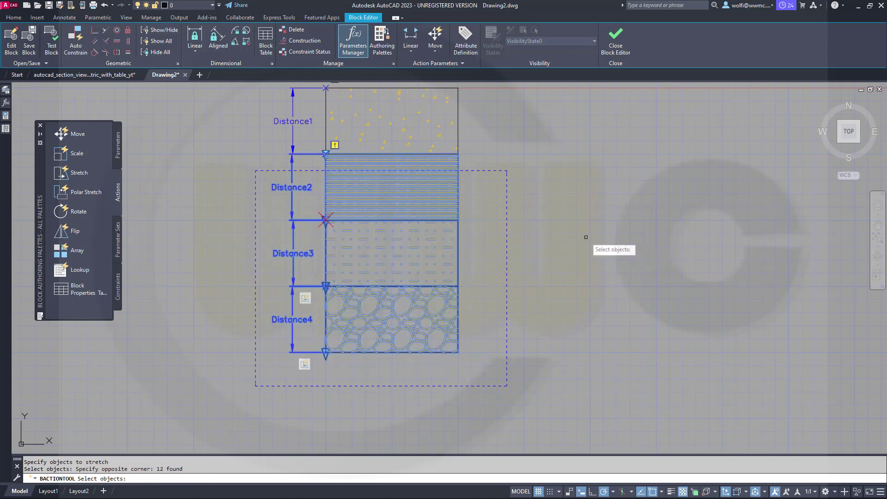
key("Return")
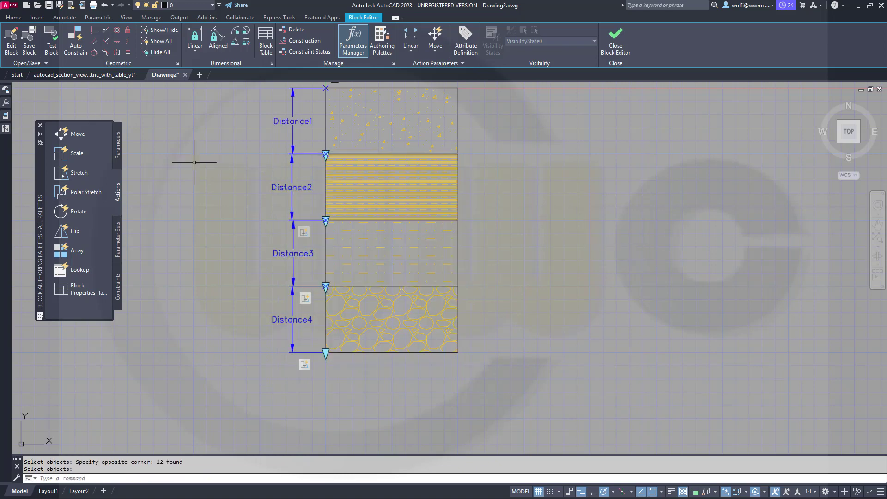
- Test the block by stretching the third, lowest and second layers downward in turn, and close the test window
left_click(52, 43)
scroll(440, 315, "up", 2)
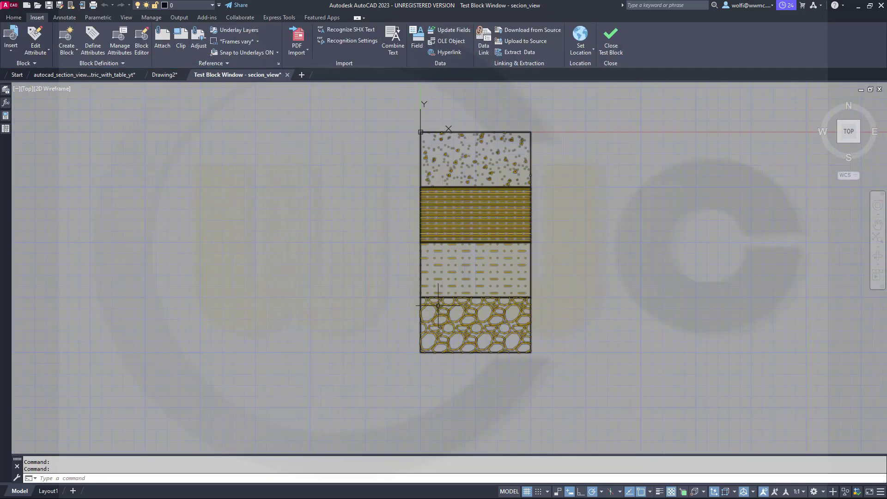
left_click(421, 286)
left_click(420, 297)
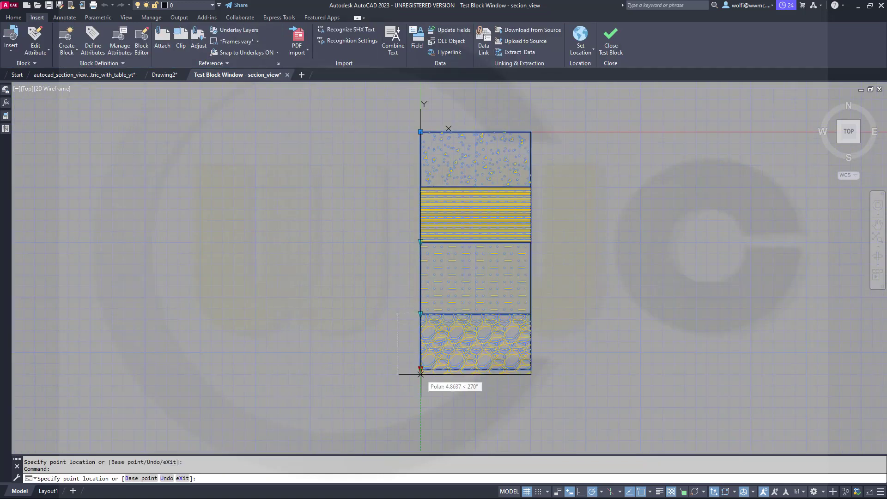
left_click(421, 396)
left_click(420, 242)
left_click(427, 275)
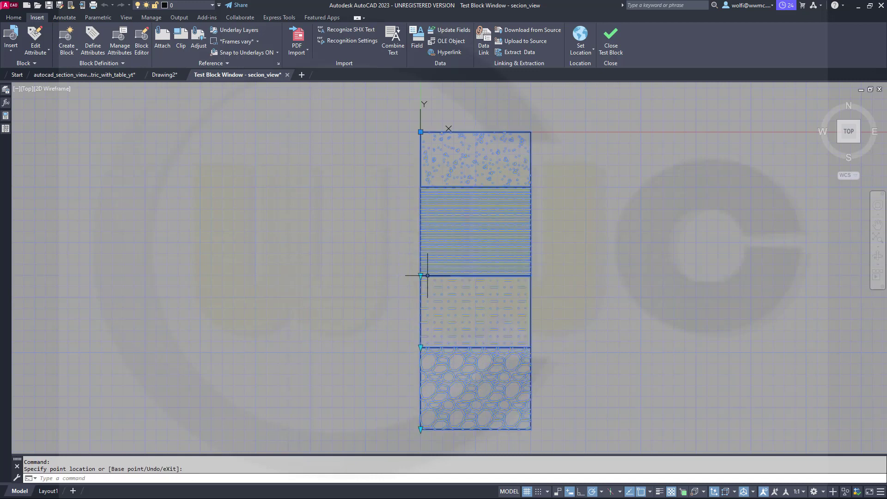
left_click(616, 53)
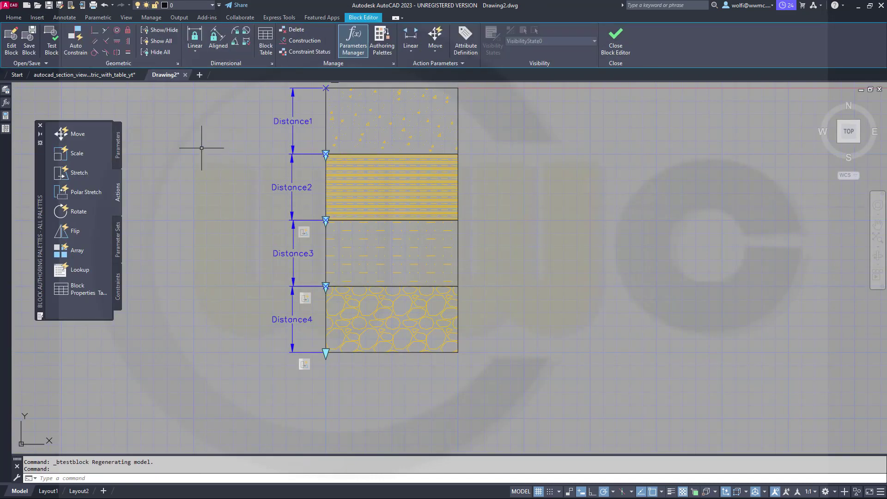
- Save the block and attach a Stretch action to Distance1's lower point, framing from within the top layer downward and selecting all four layers with their parameters
left_click(29, 49)
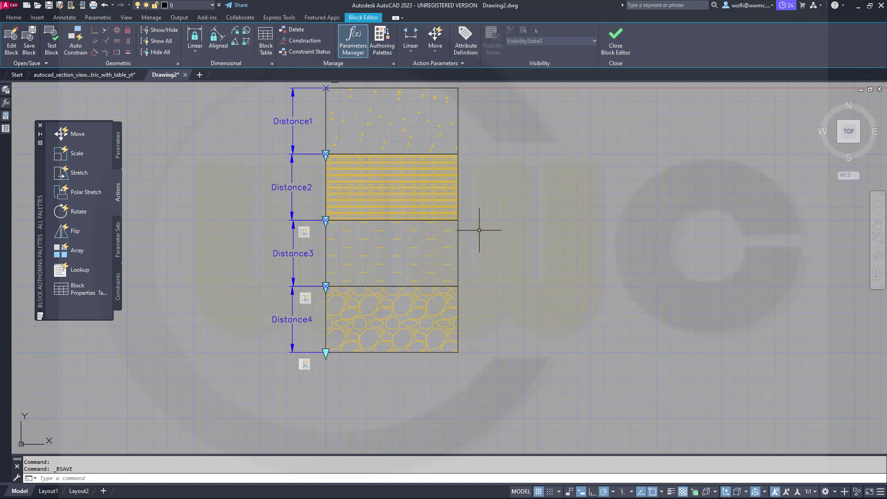
left_click(81, 173)
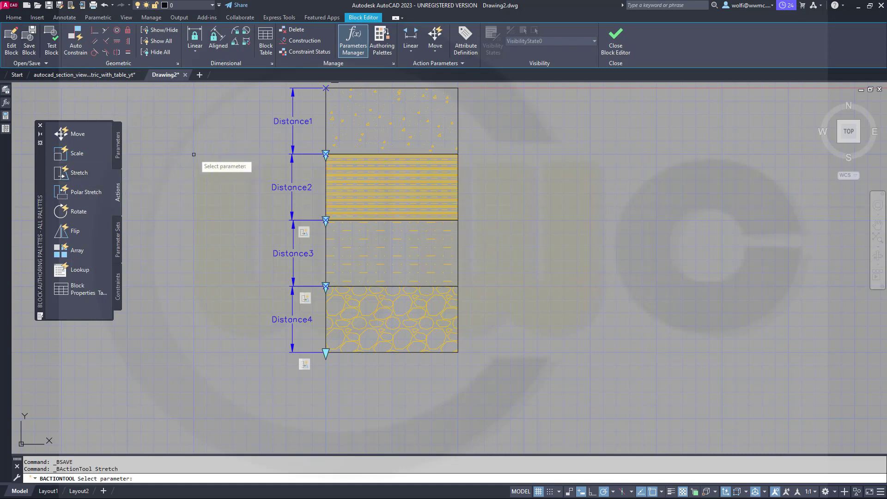
left_click(277, 121)
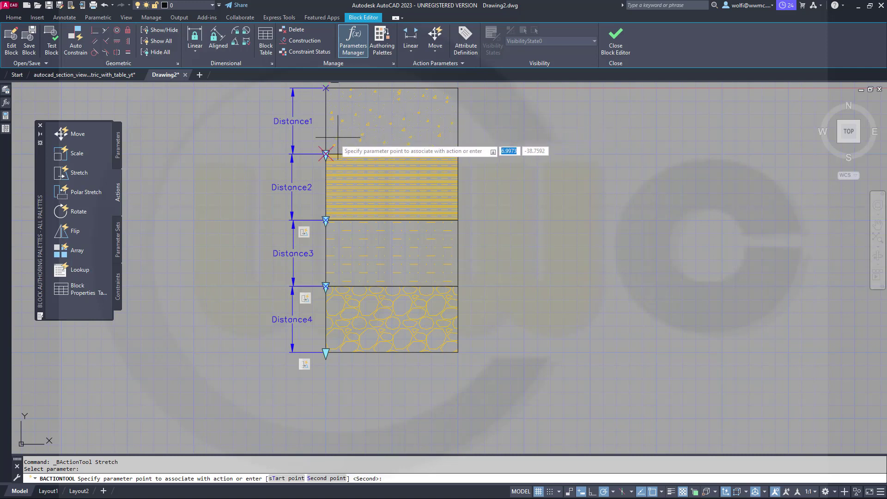
left_click(326, 154)
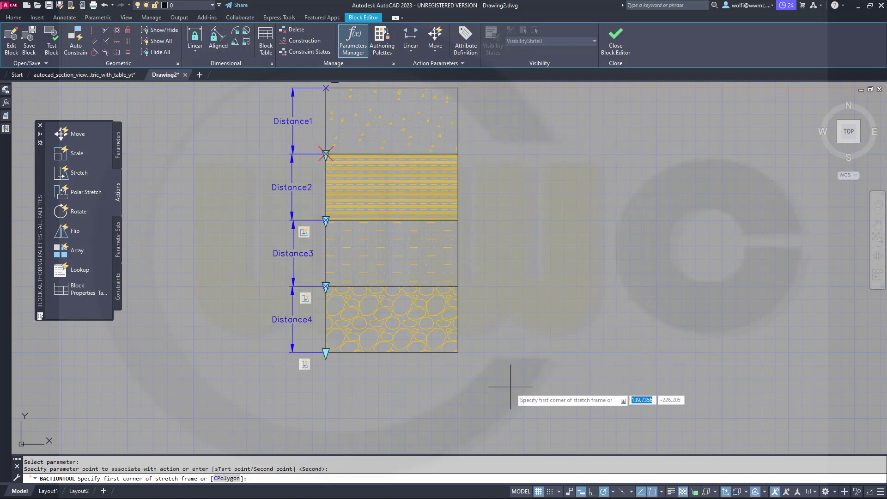
left_click(511, 393)
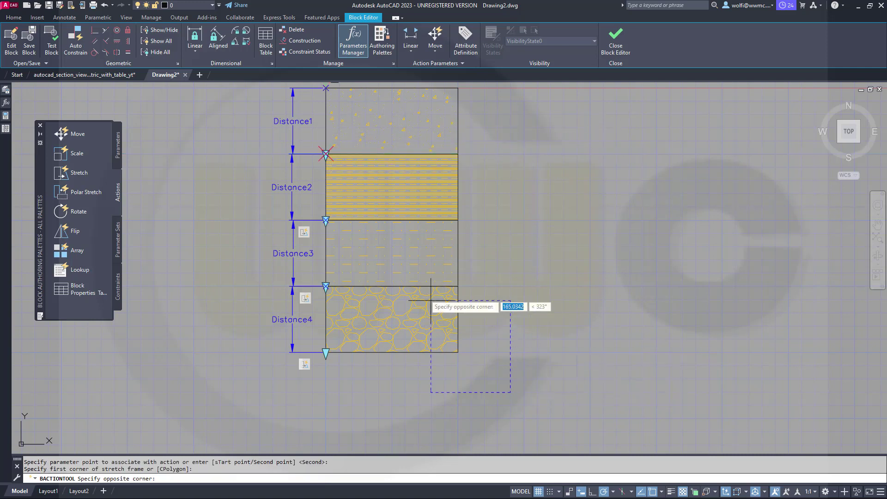
left_click(245, 111)
left_click(477, 383)
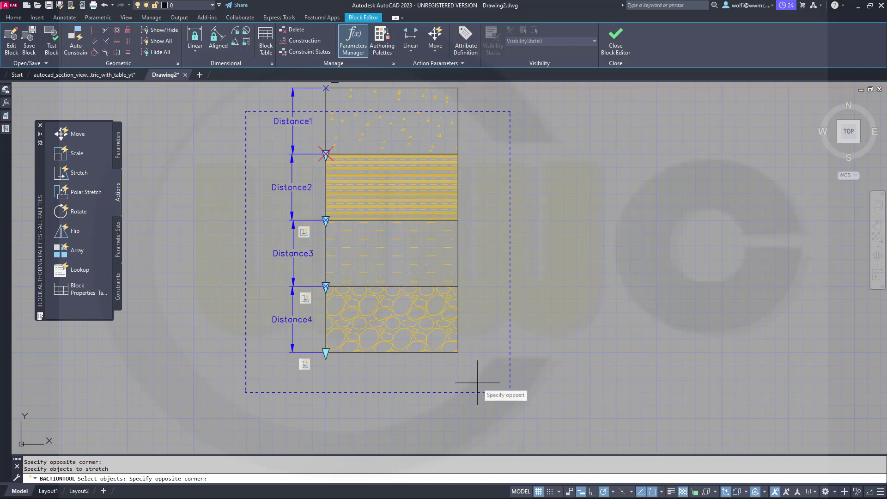
left_click(268, 131)
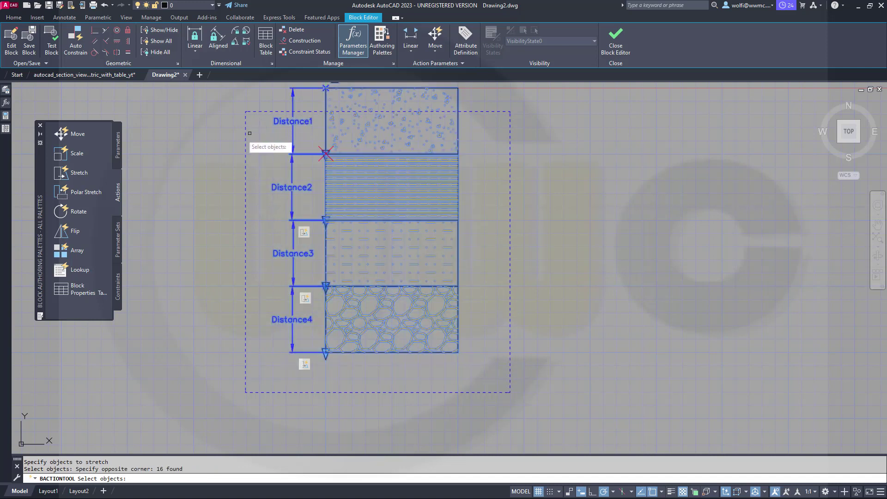
key("Return")
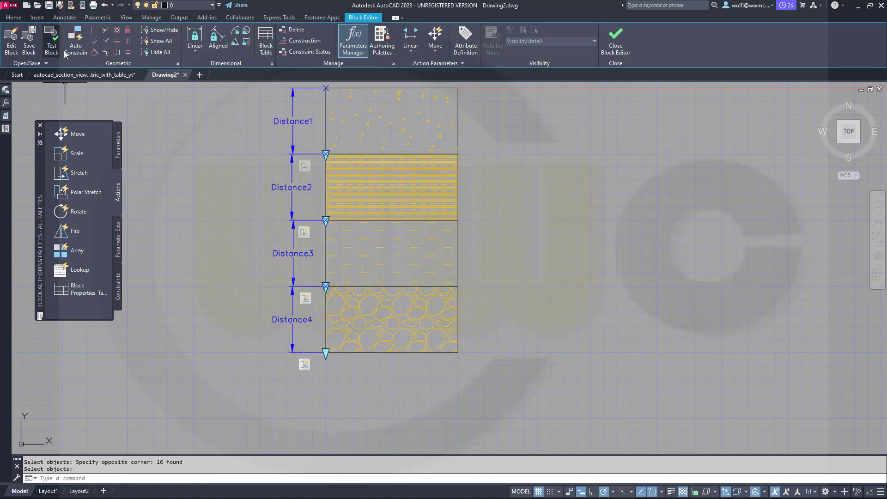
- Test the block by shortening the first, second, third and lowest layers upward in turn, and close the test window
left_click(51, 47)
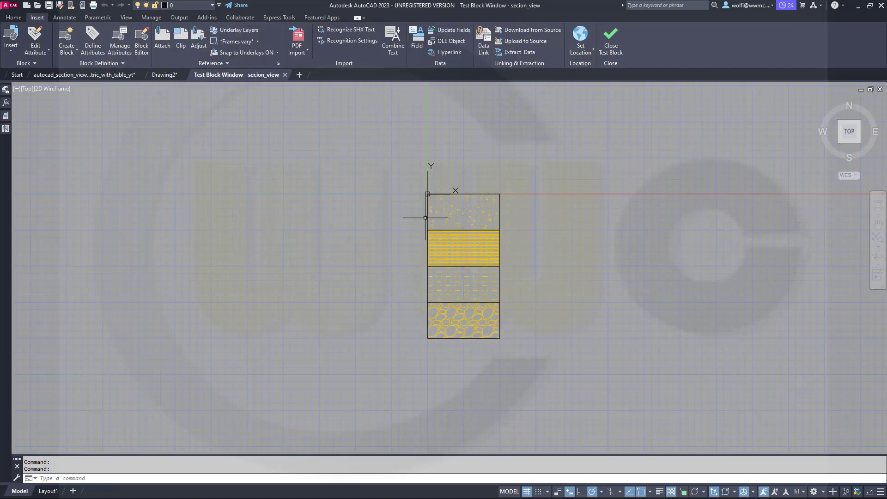
left_click(425, 215)
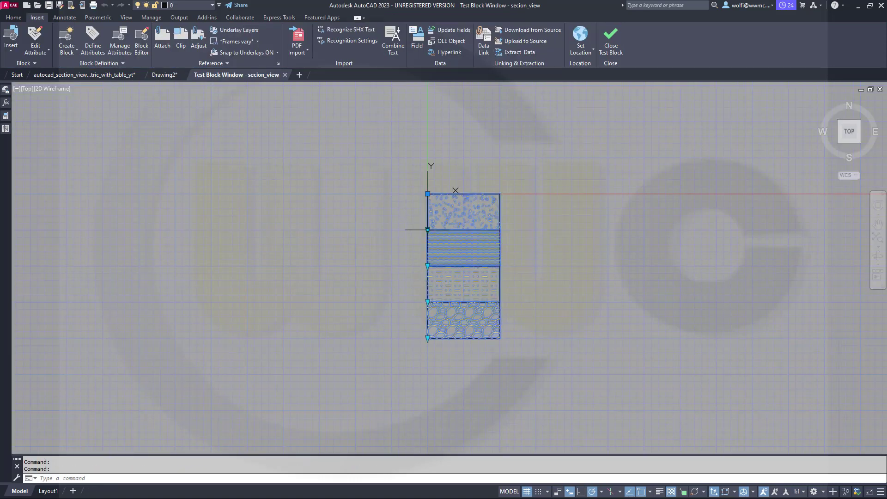
left_click(428, 230)
left_click(427, 217)
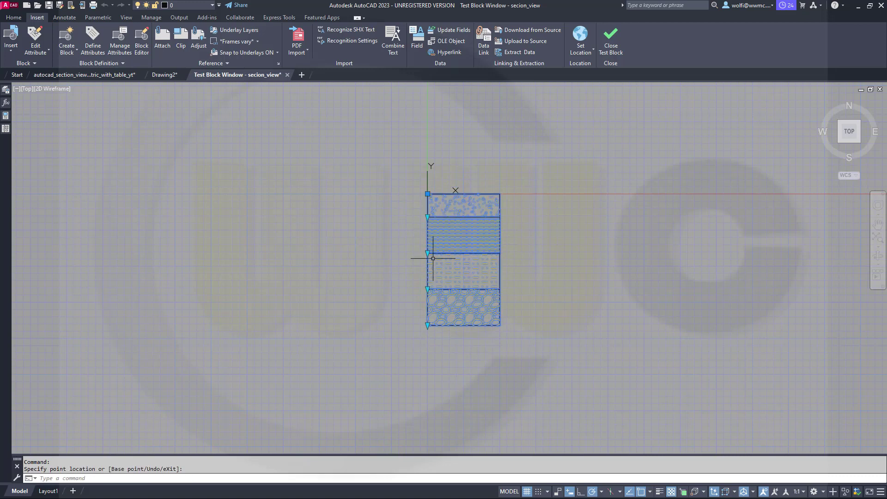
left_click(427, 253)
left_click(428, 240)
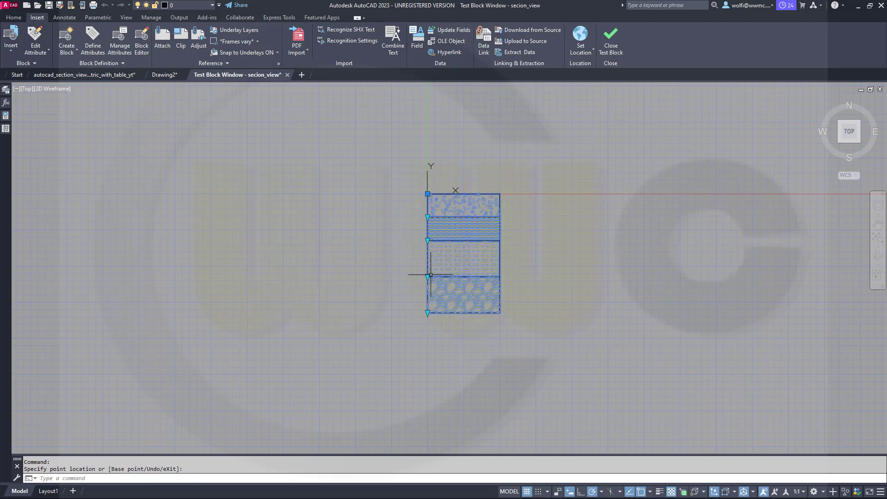
left_click(427, 276)
left_click(427, 264)
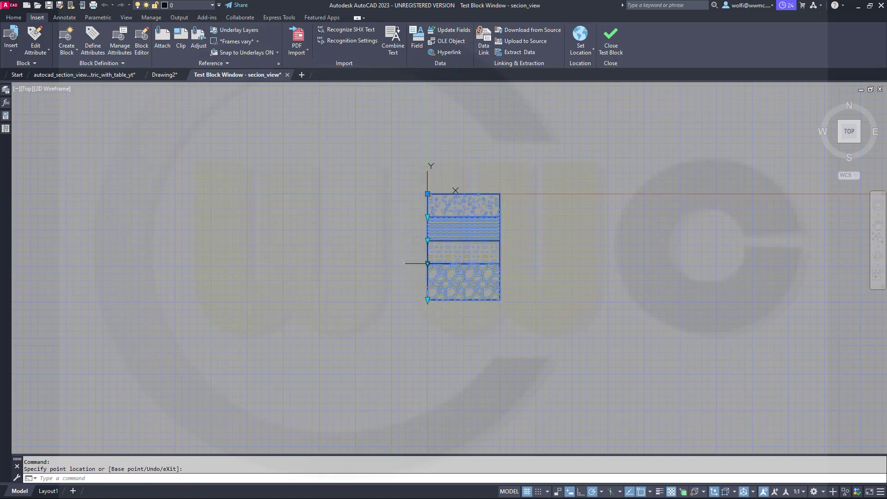
left_click(427, 302)
left_click(427, 297)
left_click(428, 299)
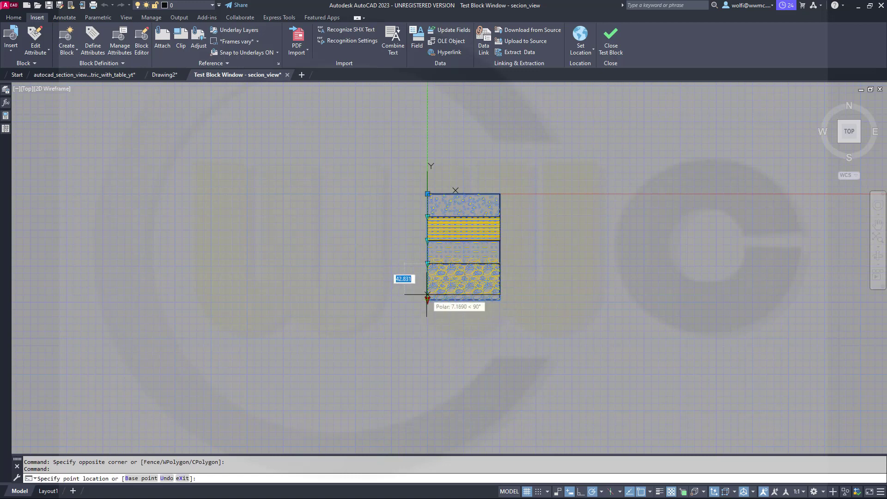
left_click(428, 299)
left_click(611, 37)
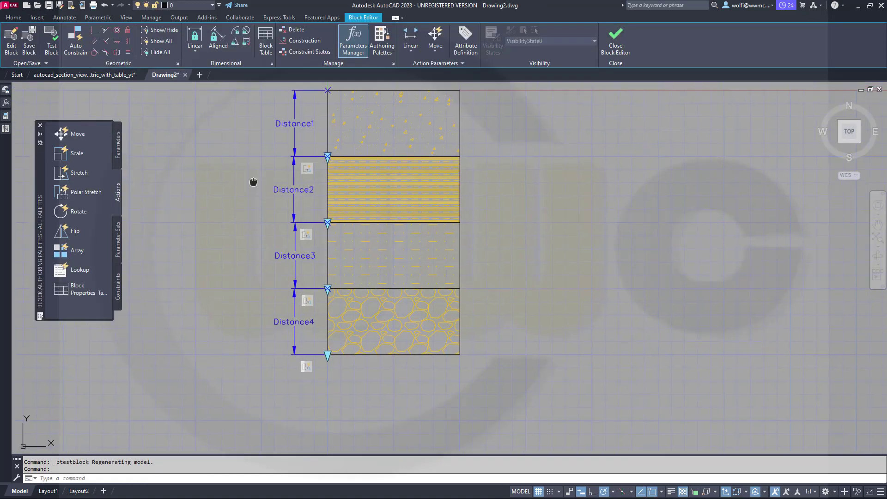
- Rename the top layer's linear parameter Distance1 as layer_1 in its properties and clear the selection
middle_click_drag(257, 179, 269, 220)
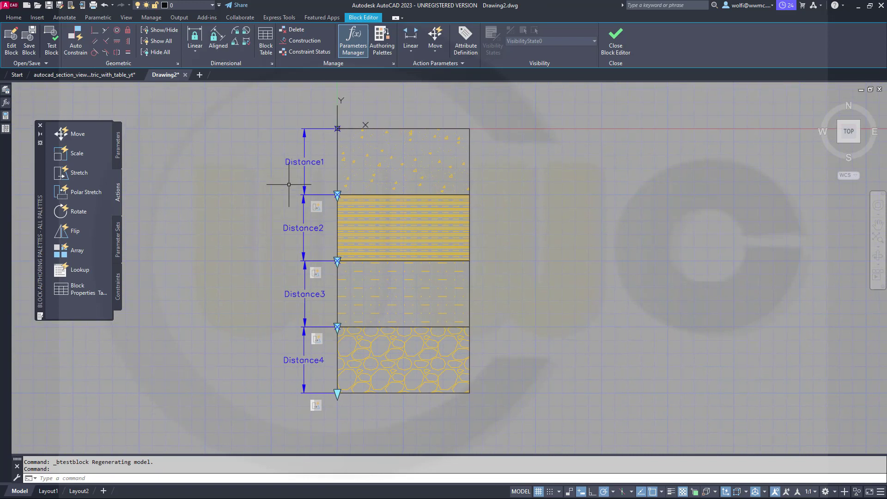
left_click(296, 162)
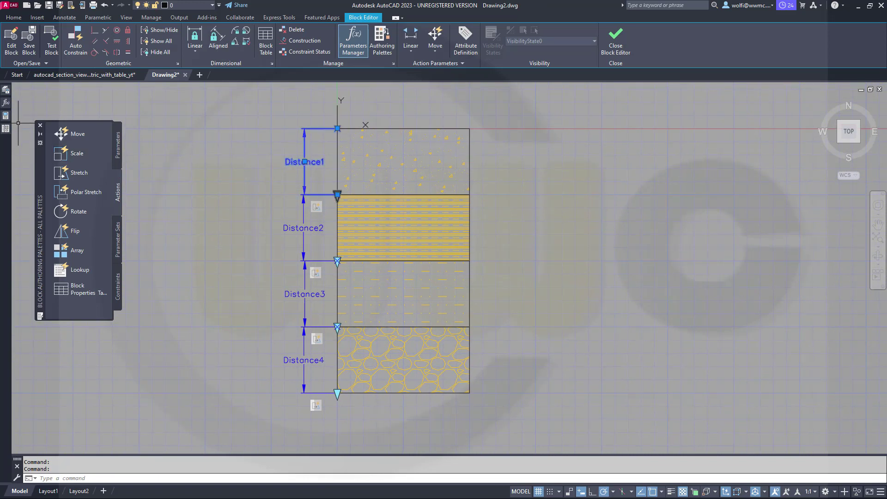
key("ctrl+1")
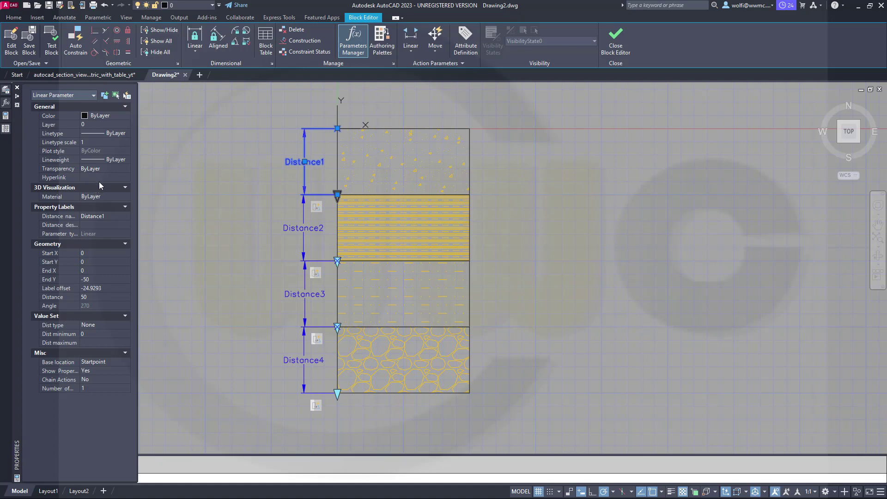
left_click(114, 216)
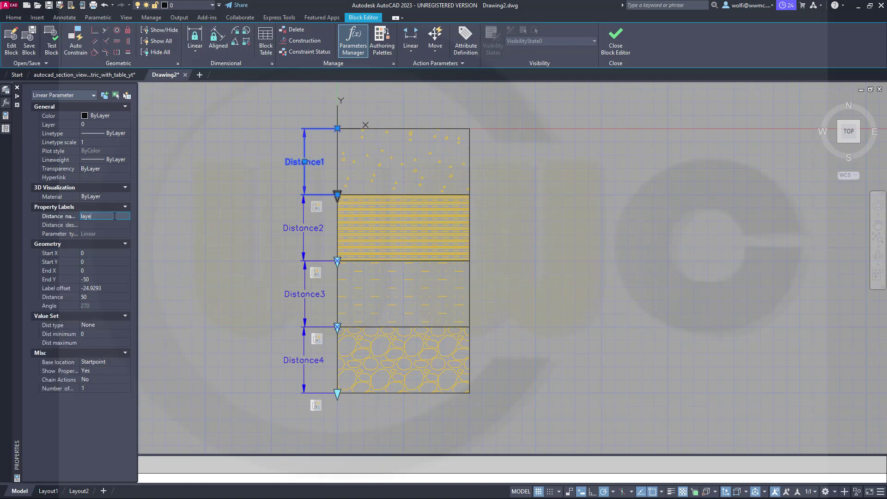
key("Tab")
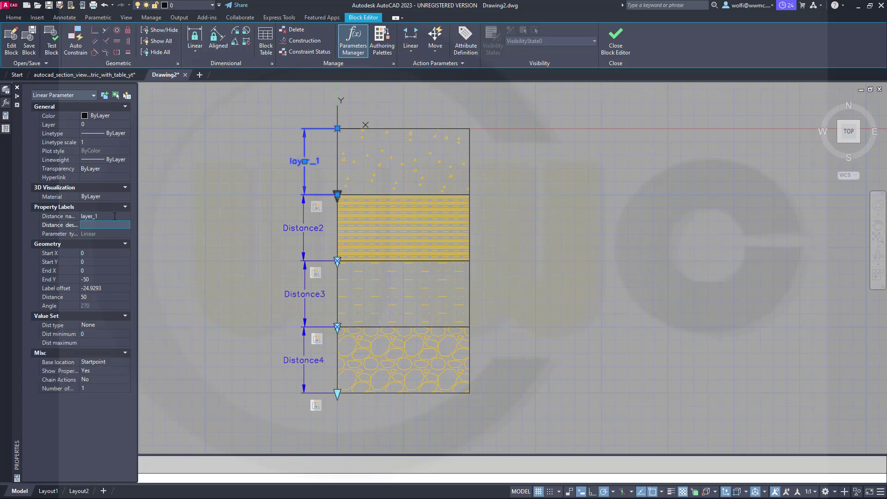
key("ctrl+1")
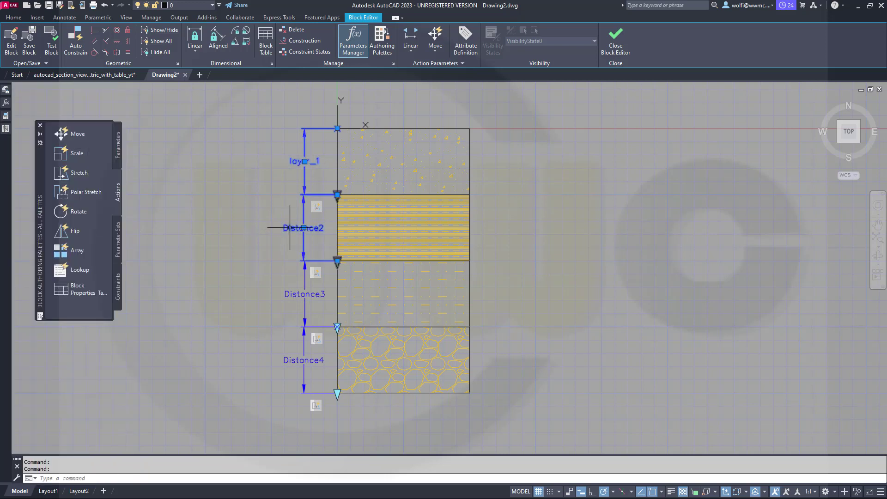
key("Escape")
- Rename the second layer's linear parameter Distance2 as layer_2 in its properties
left_click(295, 229)
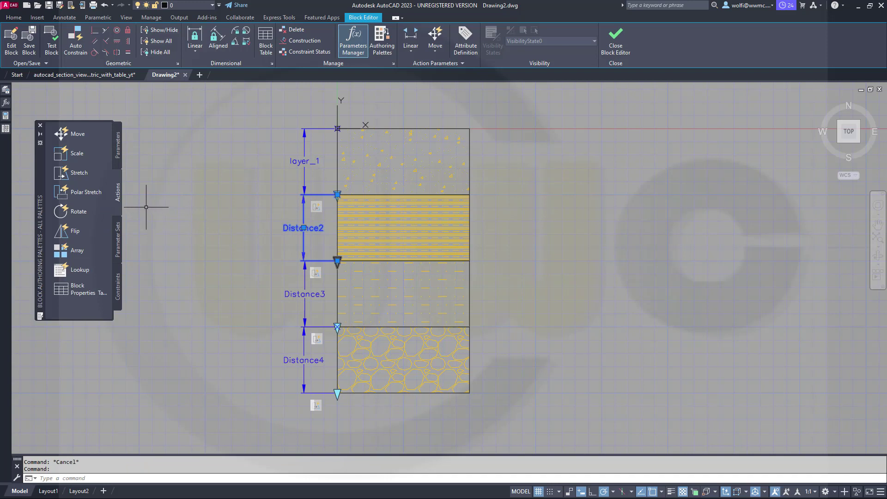
mouse_move(8, 122)
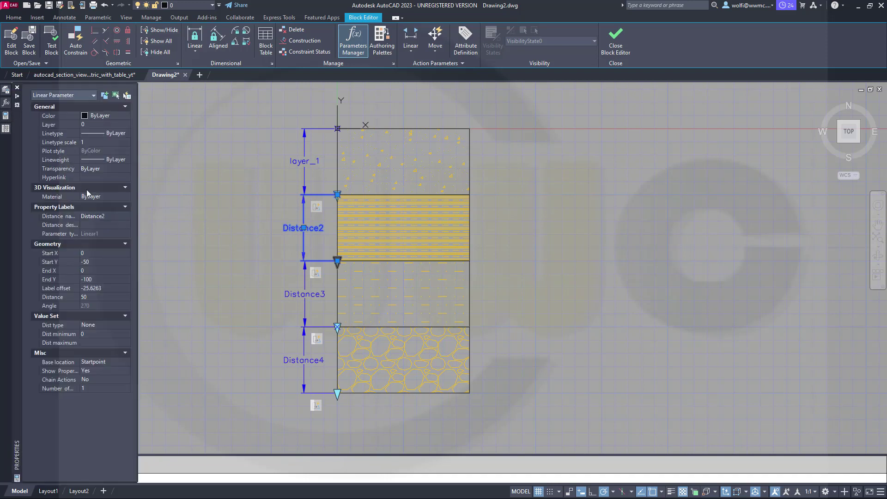
left_click(108, 217)
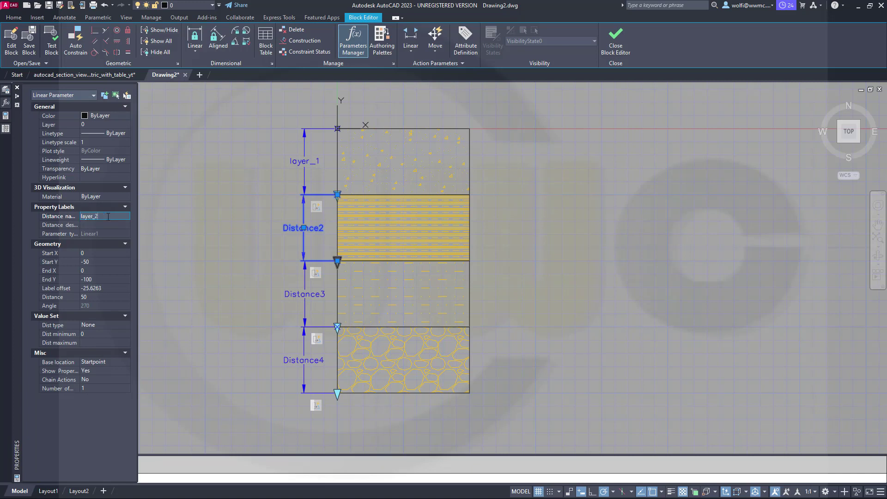
key("Tab")
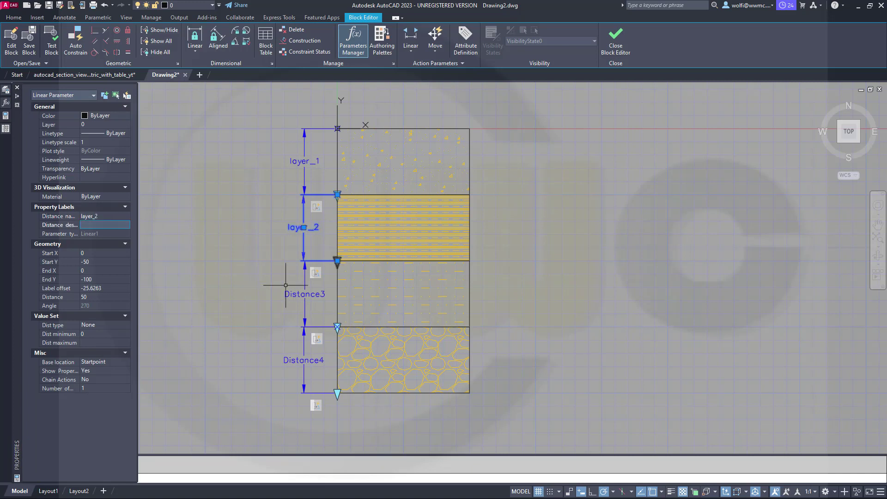
key("Escape")
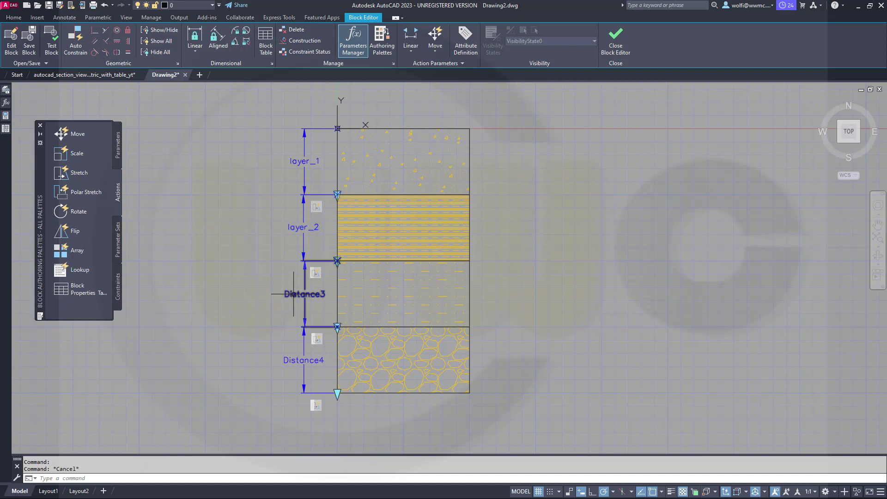
- Rename the linear parameters of the two lower layers, Distance3 as layer_3 and Distance4 as layer_4
left_click(293, 296)
mouse_move(8, 117)
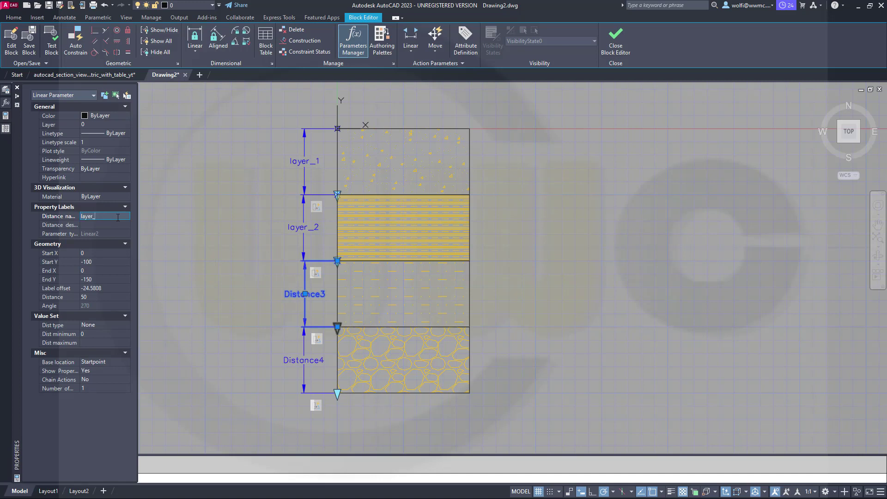
key("Return")
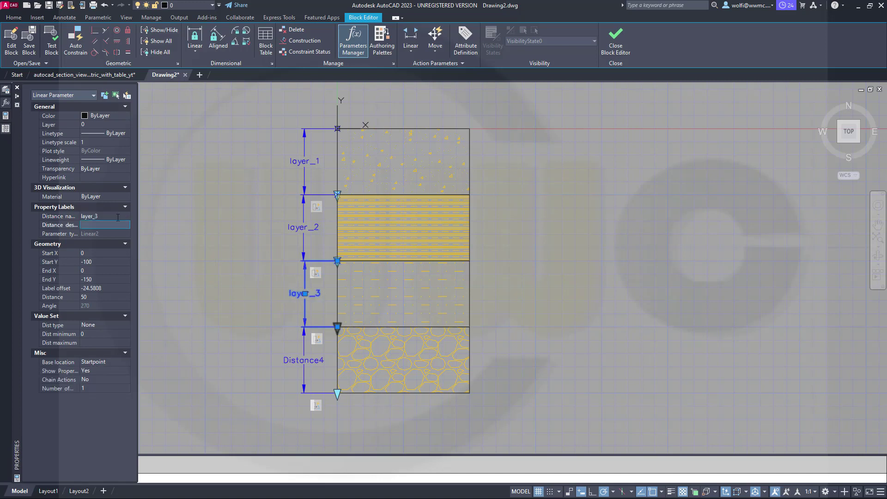
left_click(304, 360)
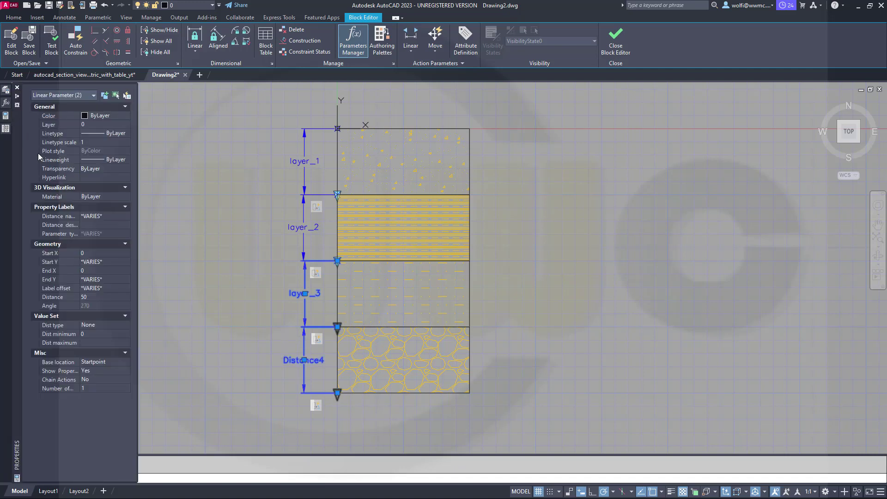
key("Escape")
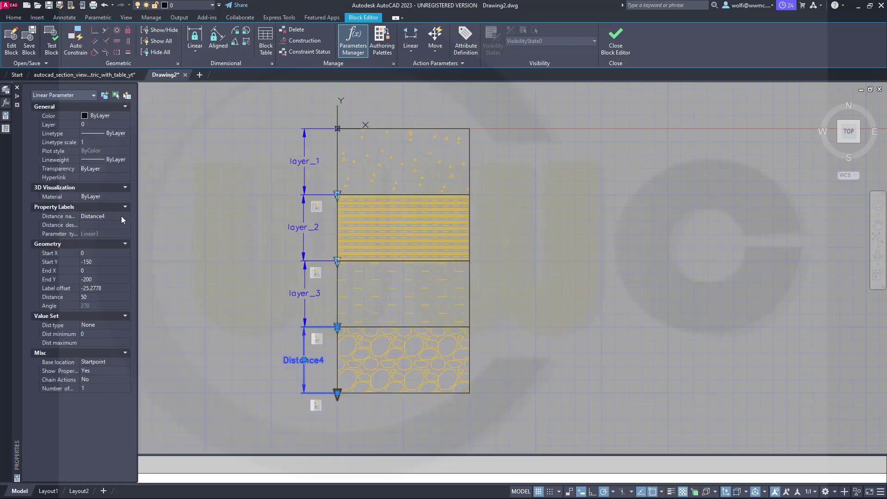
left_click(109, 216)
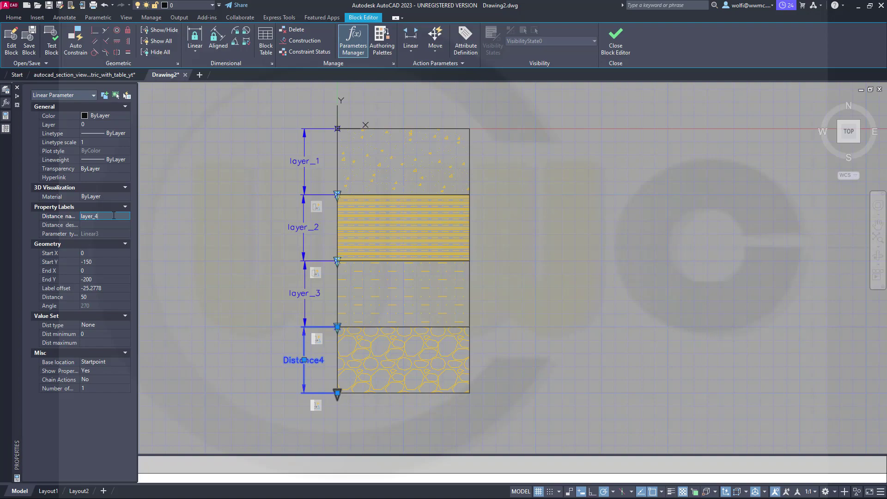
key("Return")
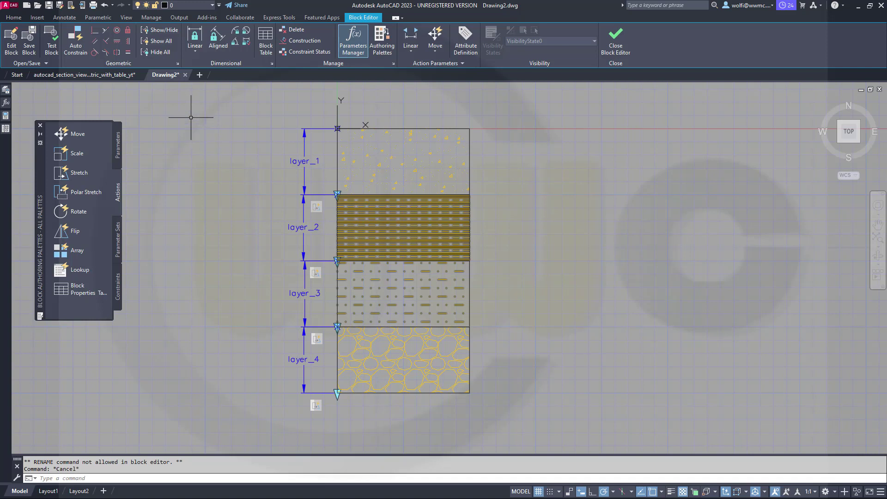
- Add linear dimensions for the heights of the top and second layers, placed to the left of their parameter labels
left_click(65, 18)
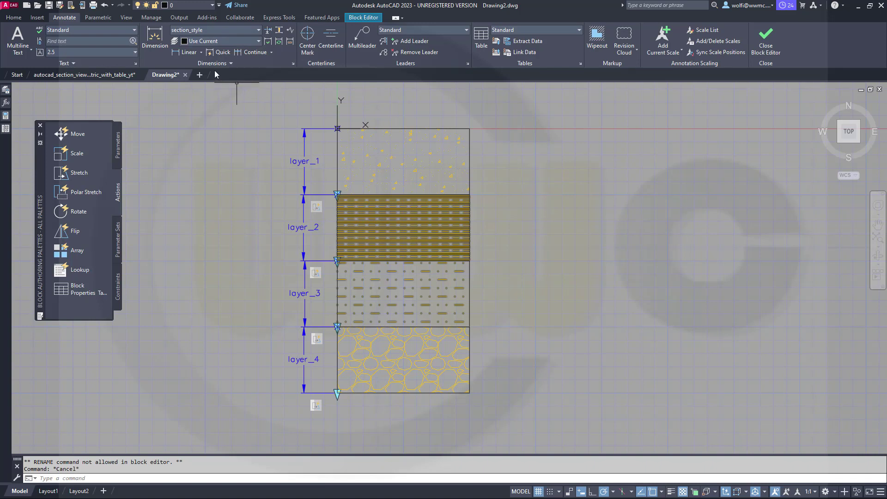
left_click(184, 52)
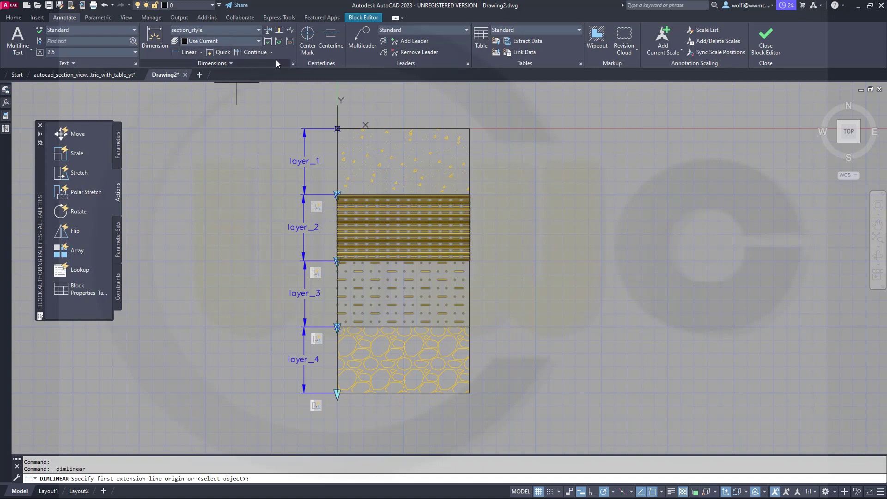
left_click(341, 128)
left_click(338, 195)
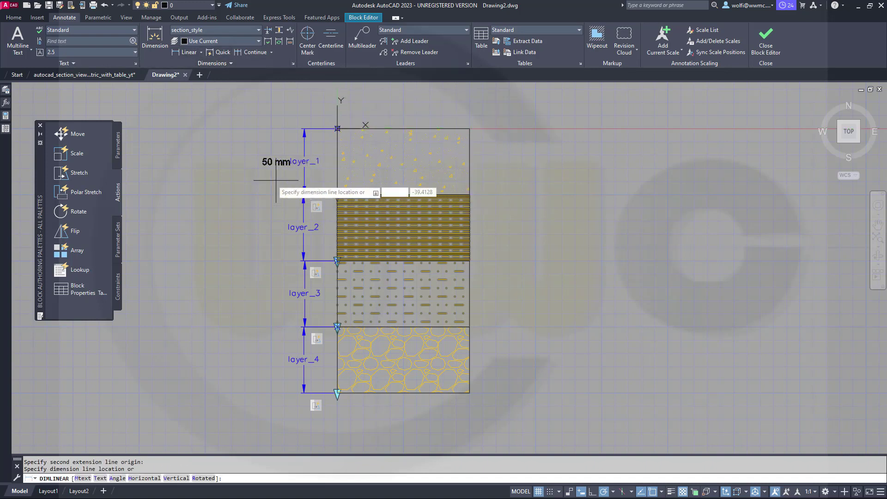
left_click(270, 176)
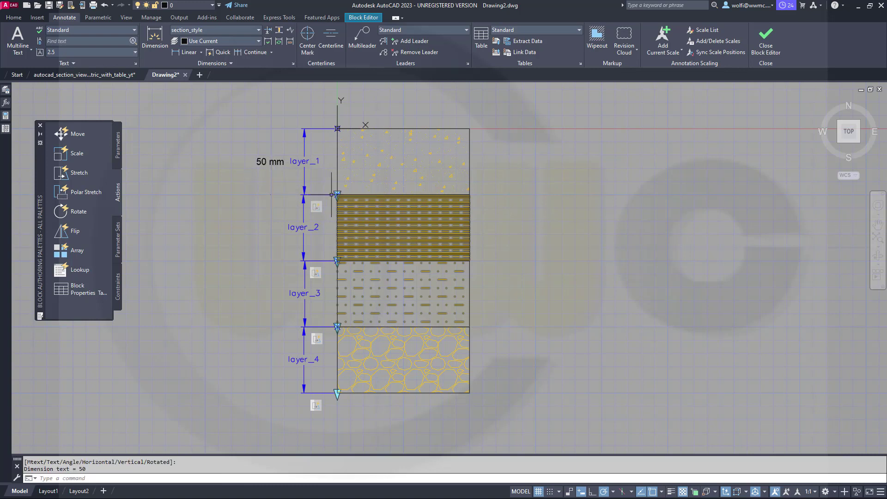
key("Return")
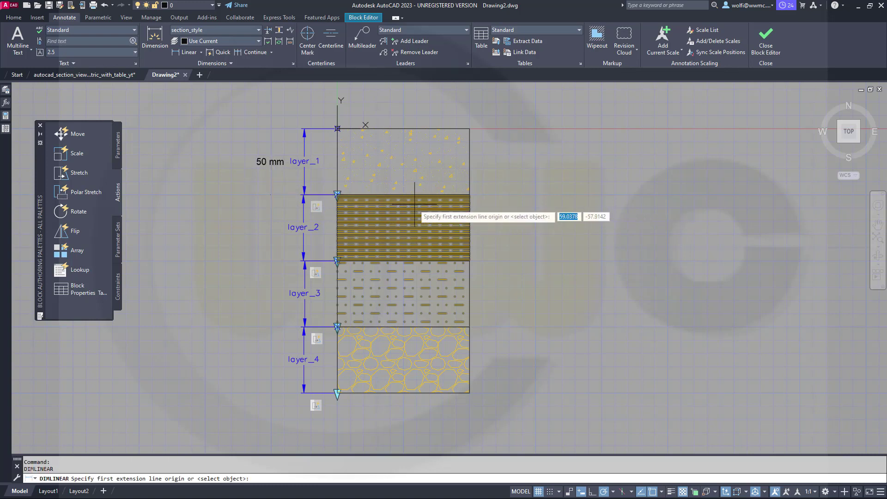
left_click(364, 196)
left_click(358, 262)
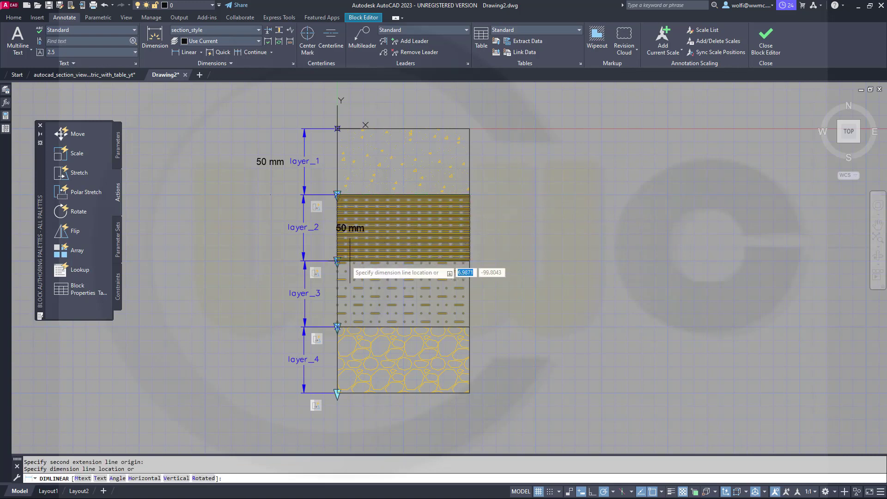
left_click(269, 246)
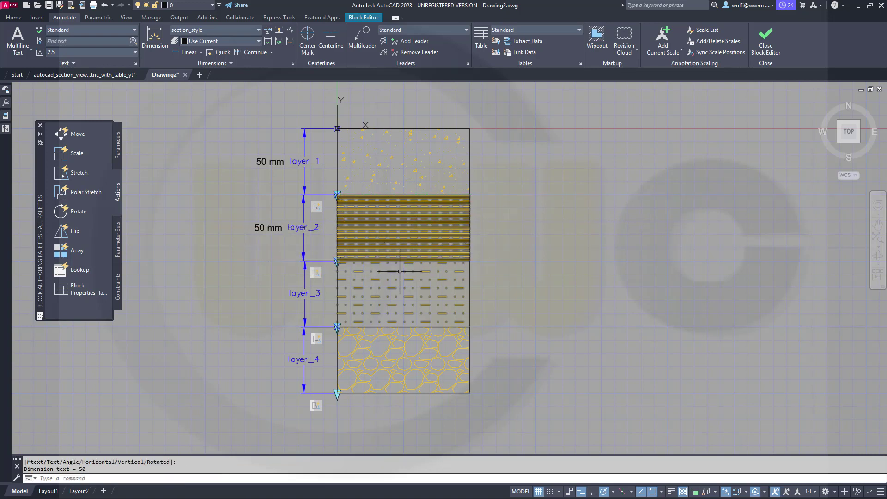
- Add linear dimensions for the heights of the third and lowest layers, in line with the dimensions of the upper layers
key("Return")
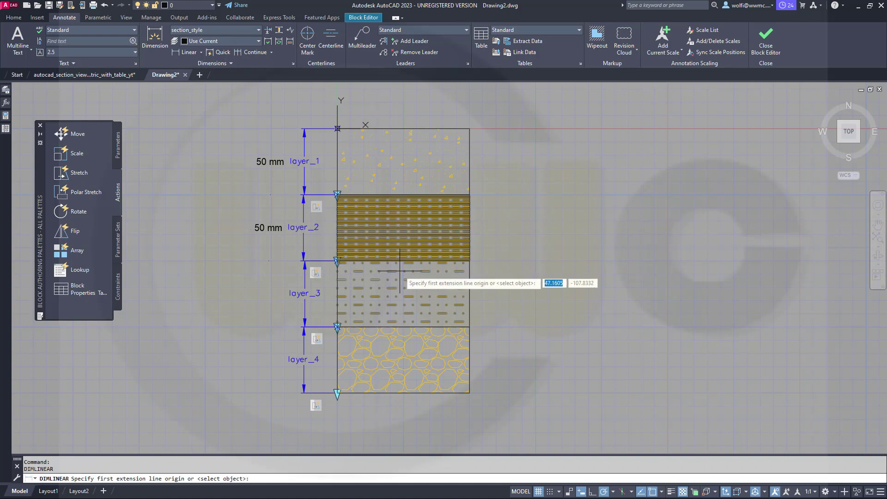
left_click(354, 261)
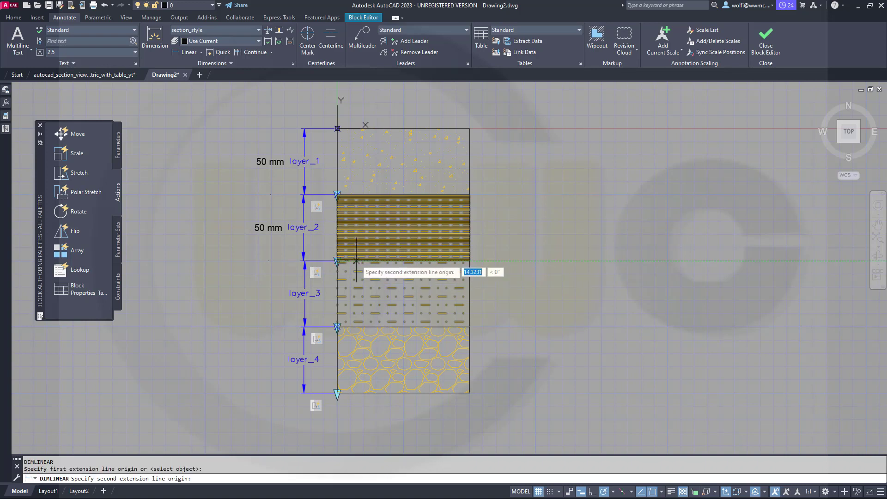
left_click(358, 328)
left_click(267, 304)
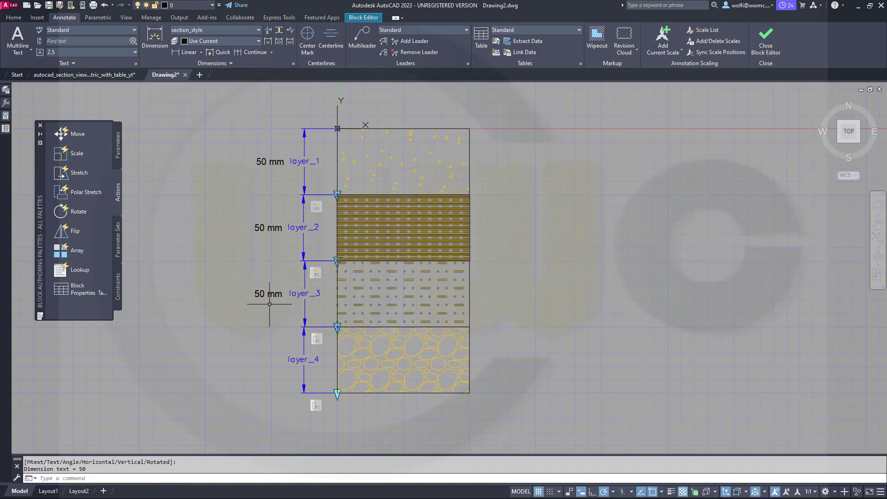
key("Return")
left_click(358, 327)
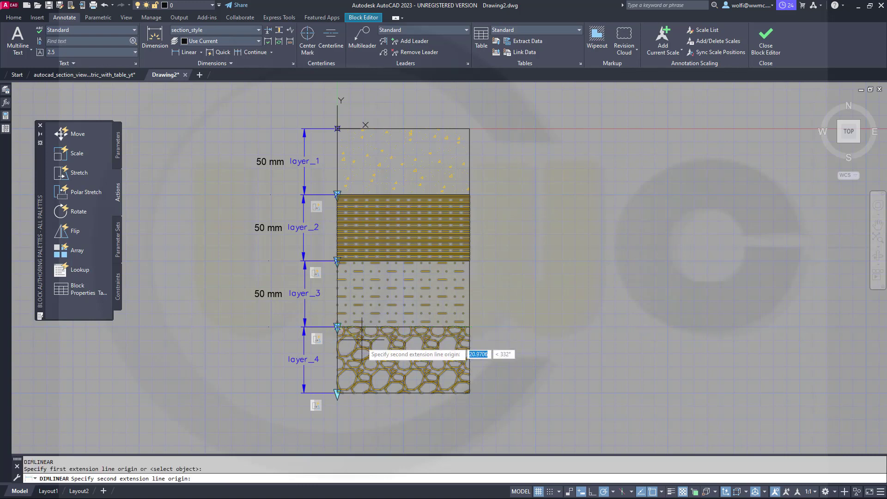
left_click(344, 393)
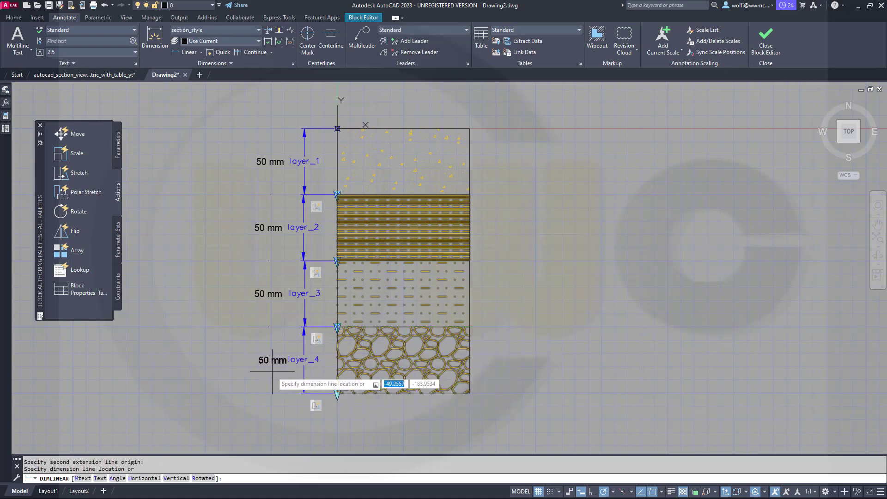
left_click(272, 370)
- Add a linear dimension for the section's overall width above its upper edge and leave the command
key("Return")
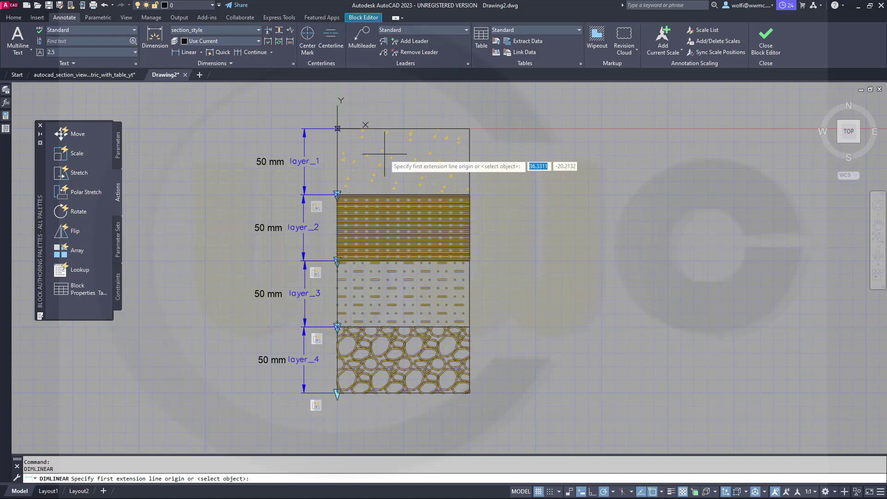
left_click(338, 129)
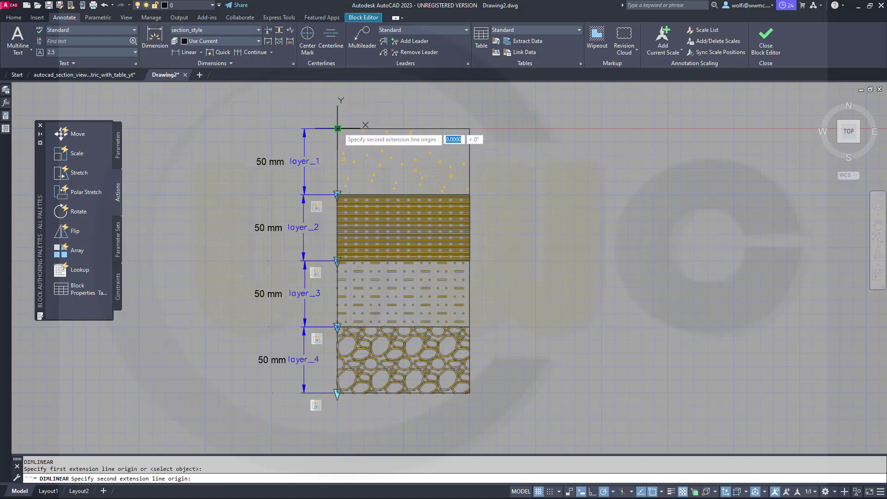
left_click(469, 128)
left_click(426, 110)
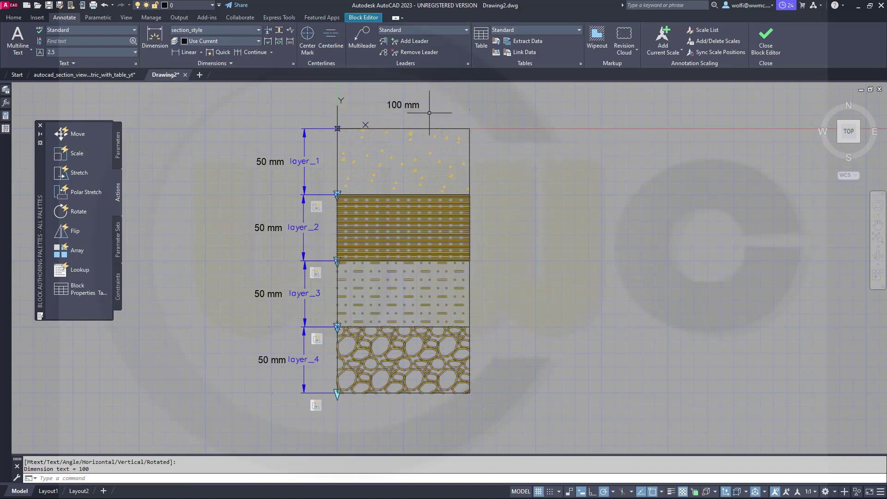
key("Escape")
- Select all the dimensions with Select Similar, move them to the dimensions layer and clear the selection
left_click(397, 105)
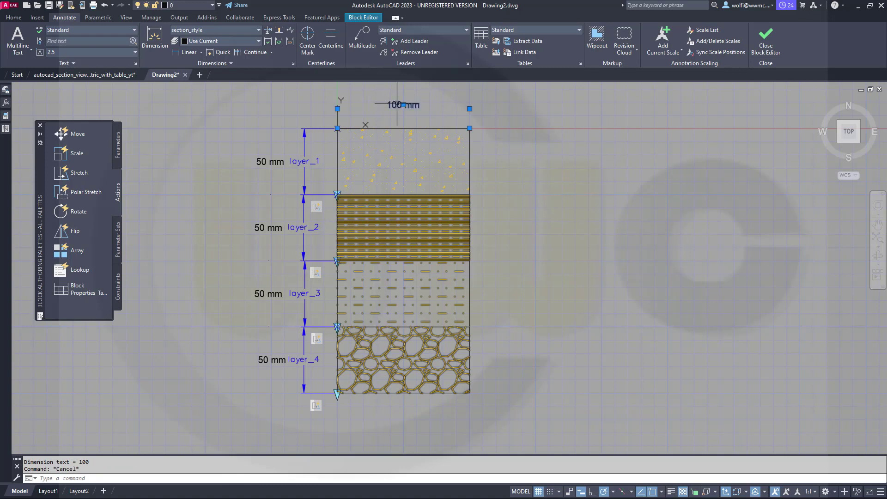
left_click(263, 162)
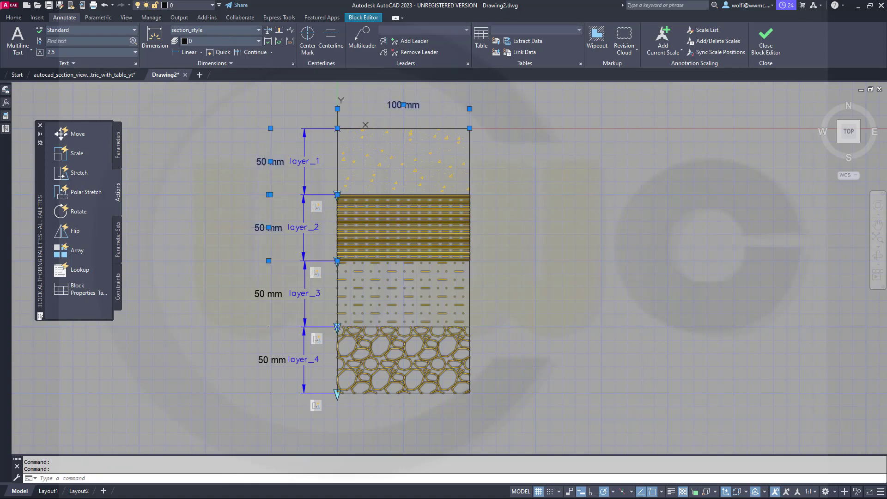
right_click(267, 219)
left_click(295, 408)
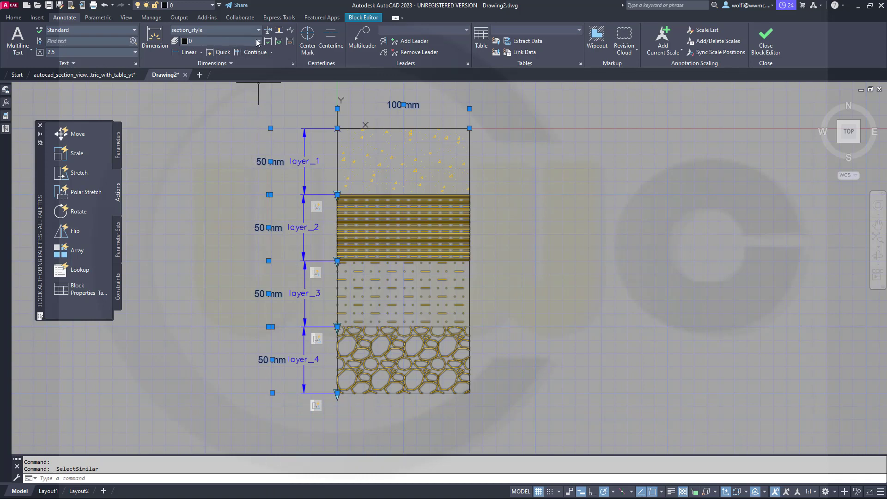
left_click(212, 5)
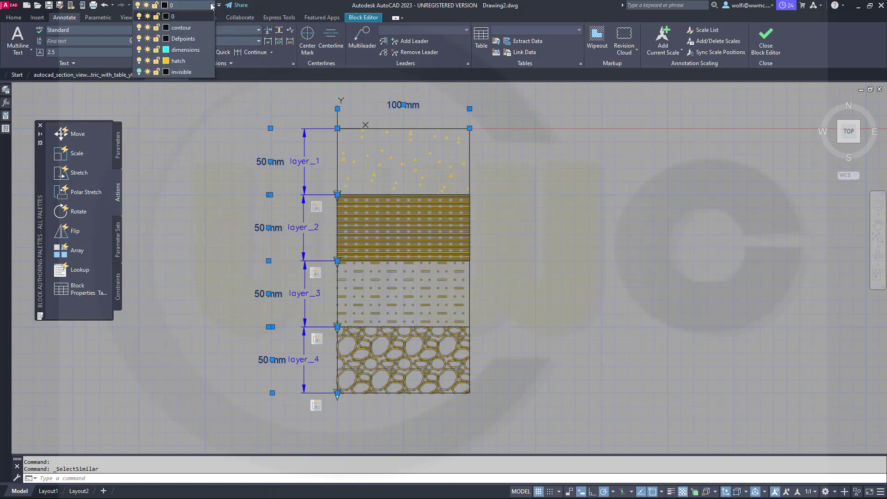
left_click(195, 50)
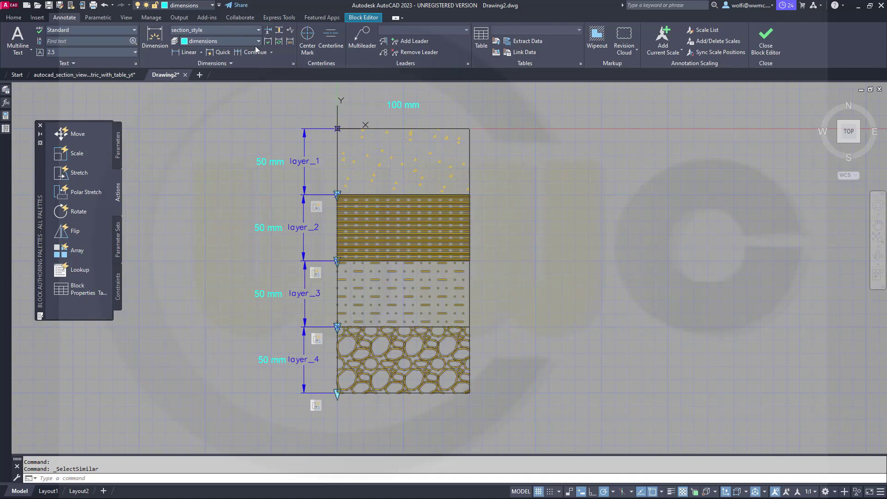
key("Escape")
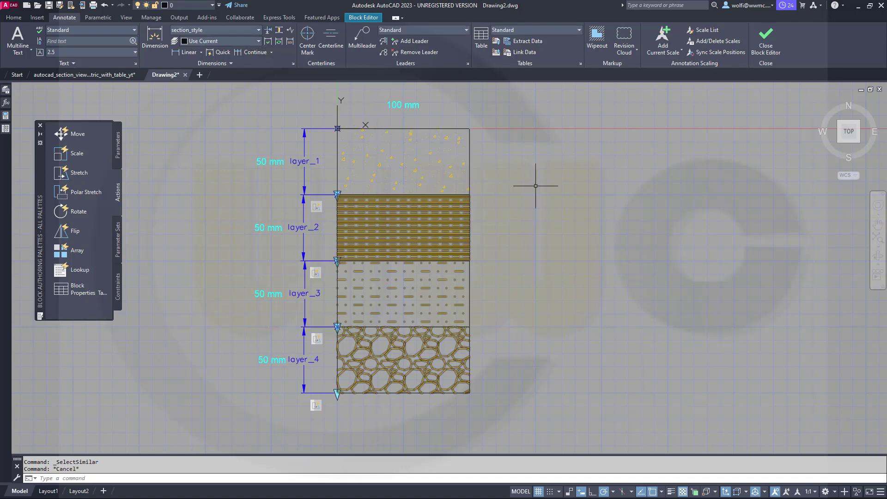
- Set the layer override for new dimensions to the dimensions layer
left_click(258, 43)
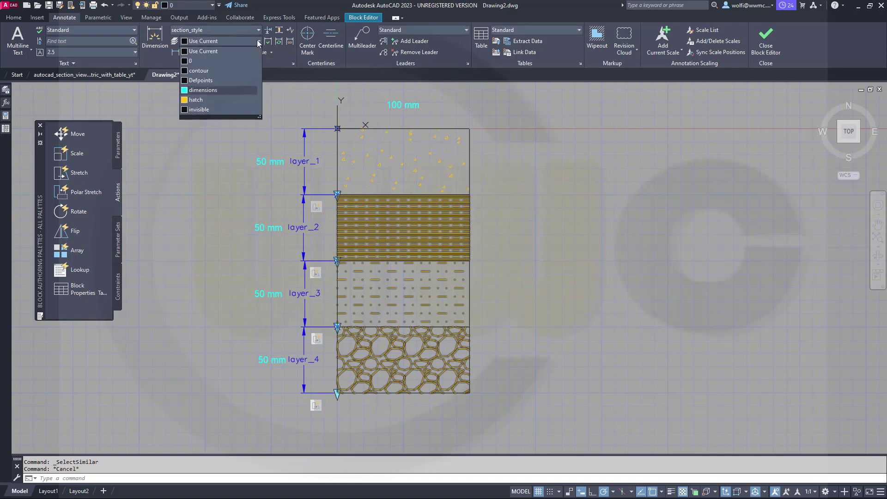
left_click(210, 88)
key("Escape")
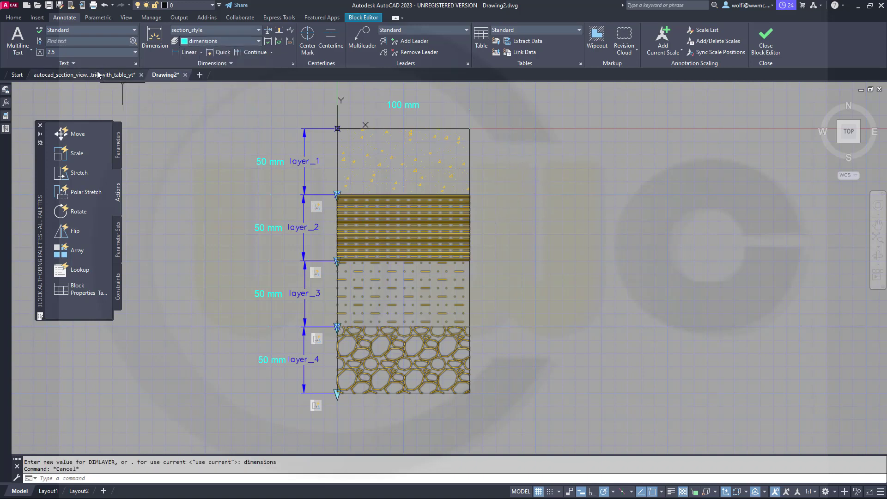
- Test the block by stretching the top layer downward to about 67 mm, and close the test window
left_click(356, 18)
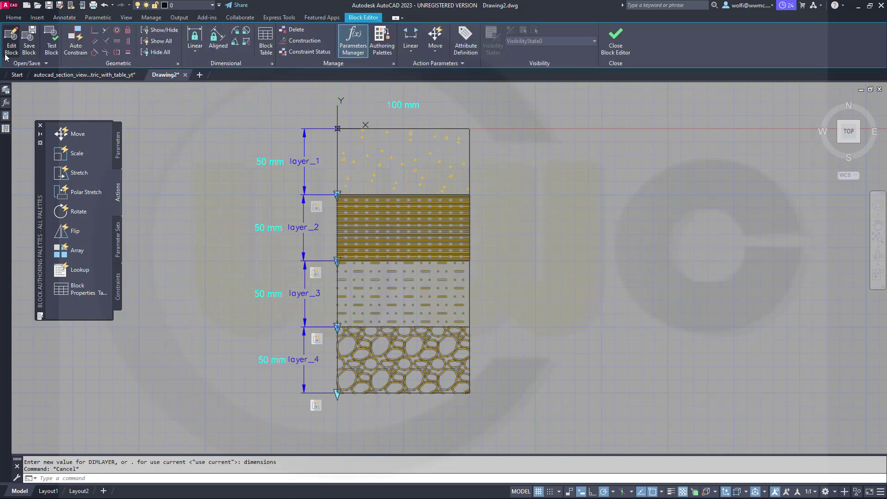
left_click(51, 46)
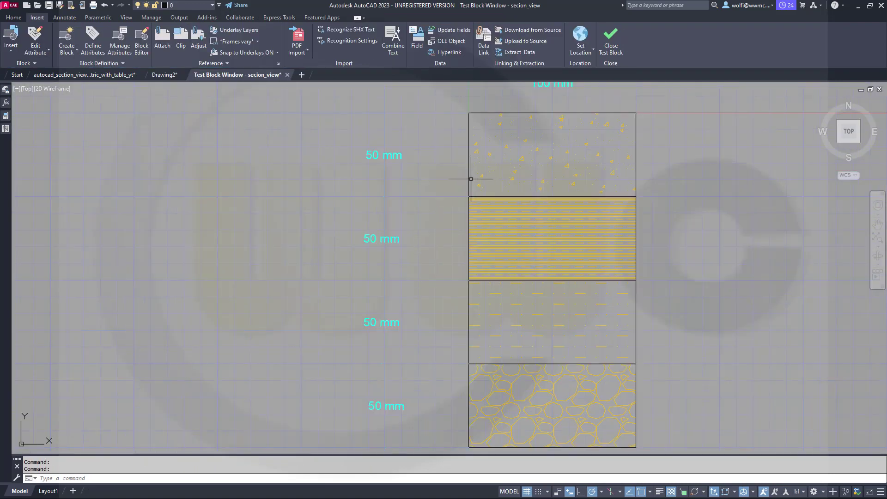
left_click(471, 179)
left_click(469, 196)
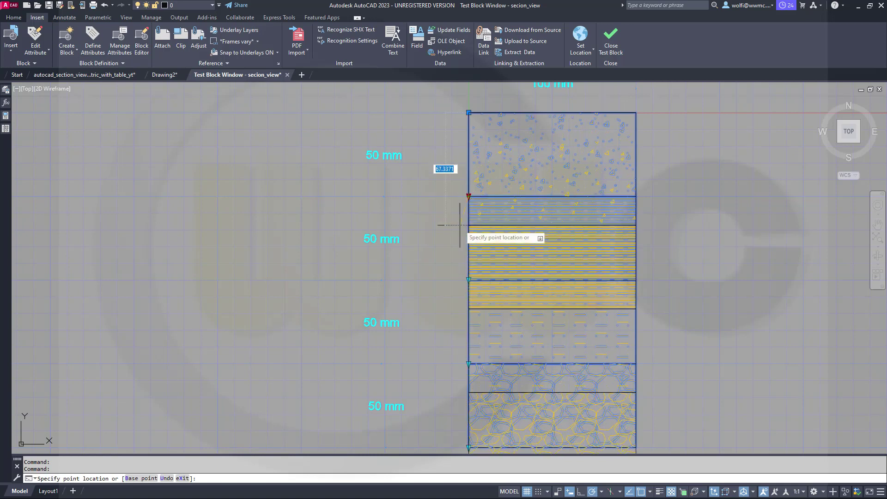
scroll(485, 242, "down", 4)
scroll(481, 257, "up", 2)
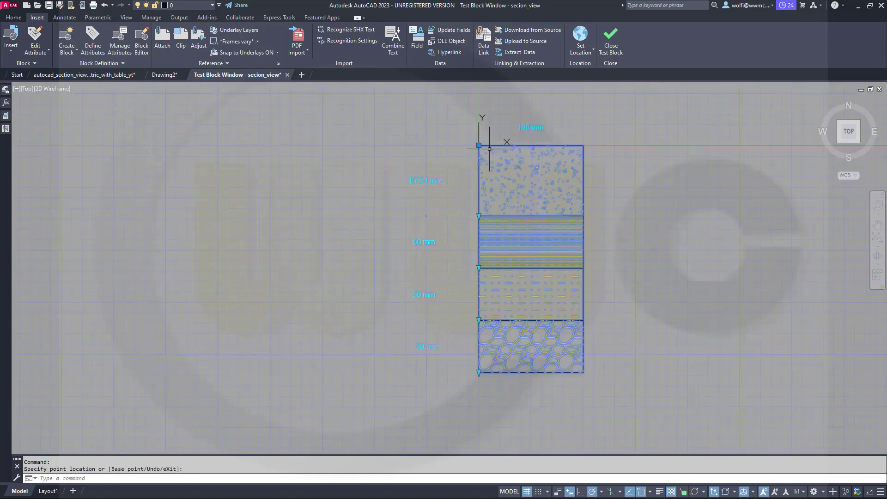
left_click(565, 145)
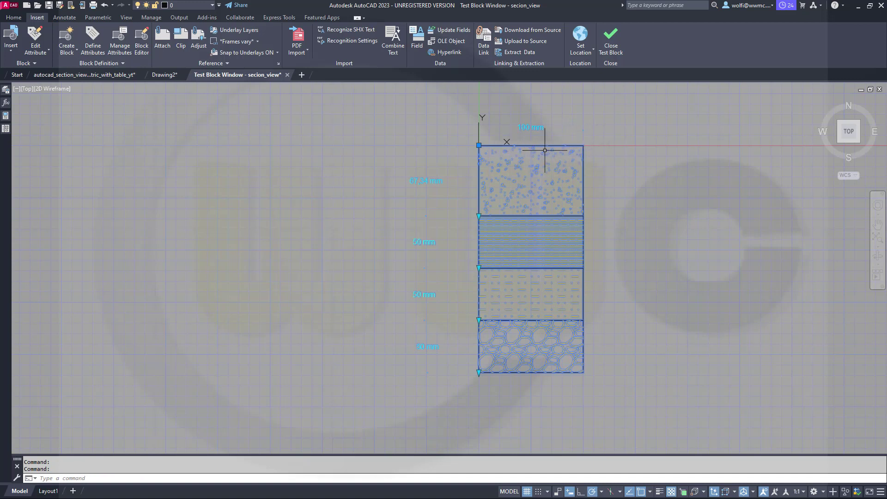
left_click(603, 53)
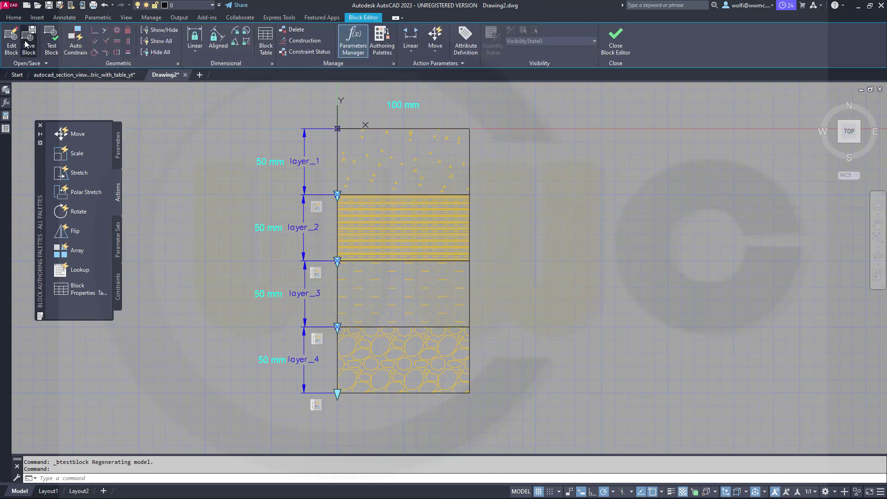
- Save the block and add a linear parameter between the two upper corners of the section, with its label just above the edge
left_click(28, 46)
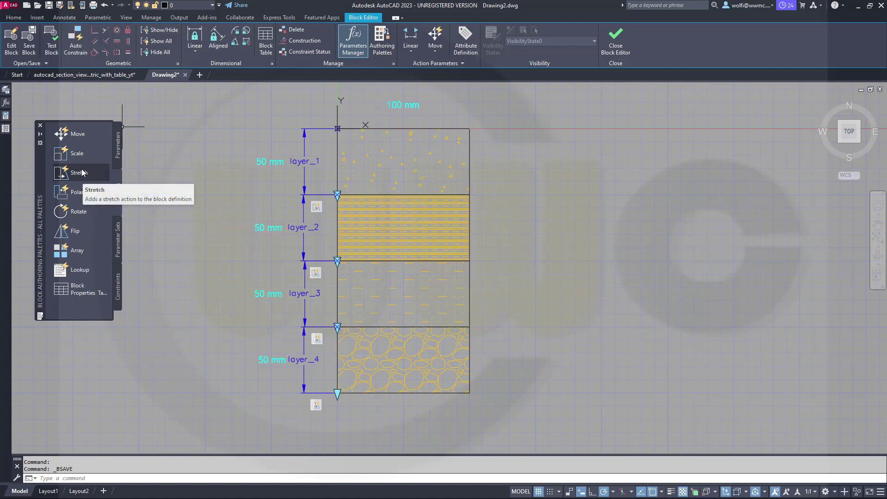
left_click(119, 154)
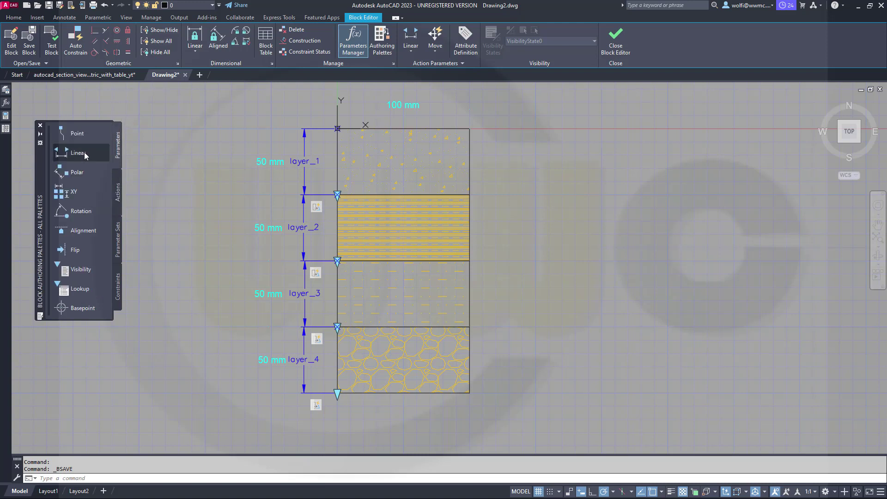
left_click(86, 156)
left_click(337, 128)
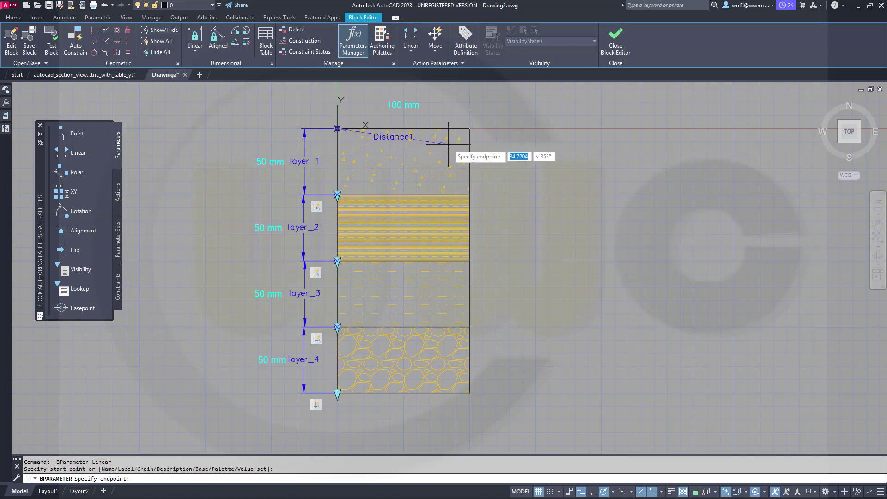
left_click(470, 129)
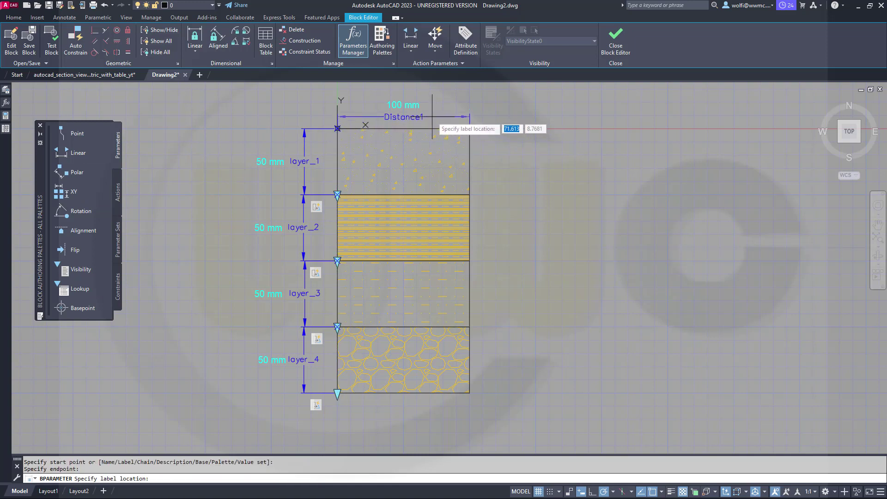
left_click(432, 117)
key("Escape")
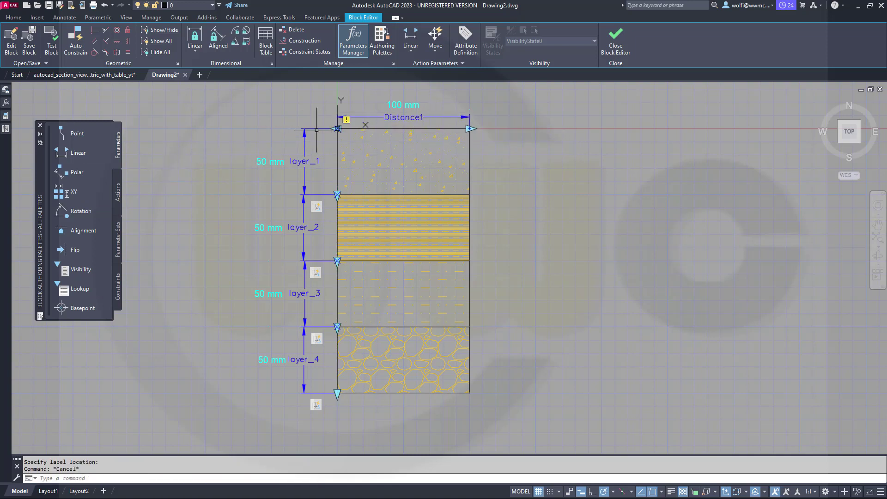
- Rename the linear parameter above the section's upper edge to width
left_click(392, 118)
left_click(6, 116)
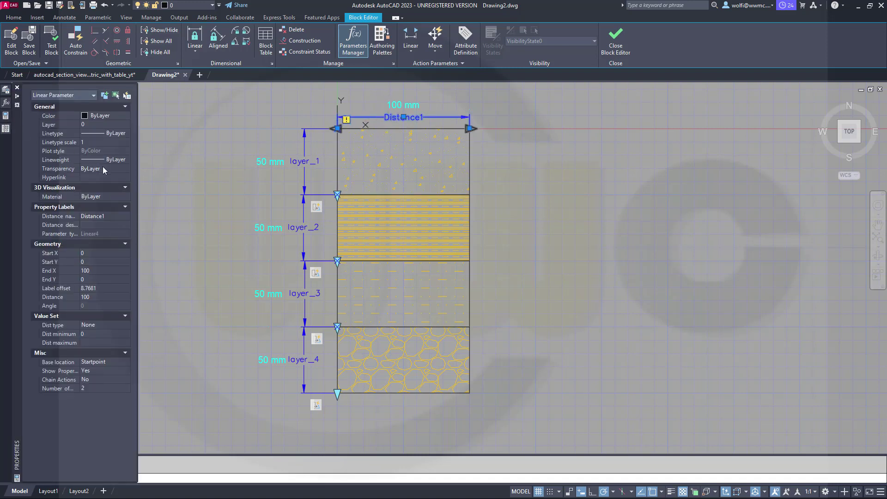
left_click(117, 217)
type("wi")
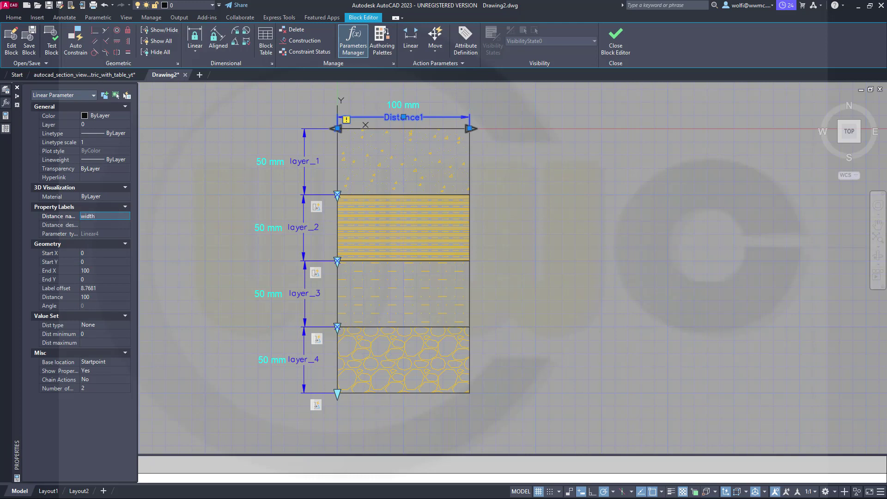
type("dth")
key("Return")
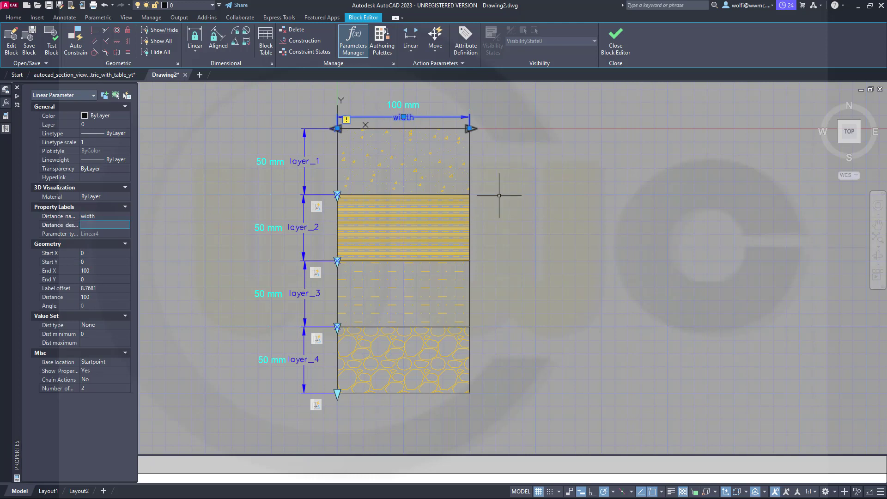
key("ctrl+1")
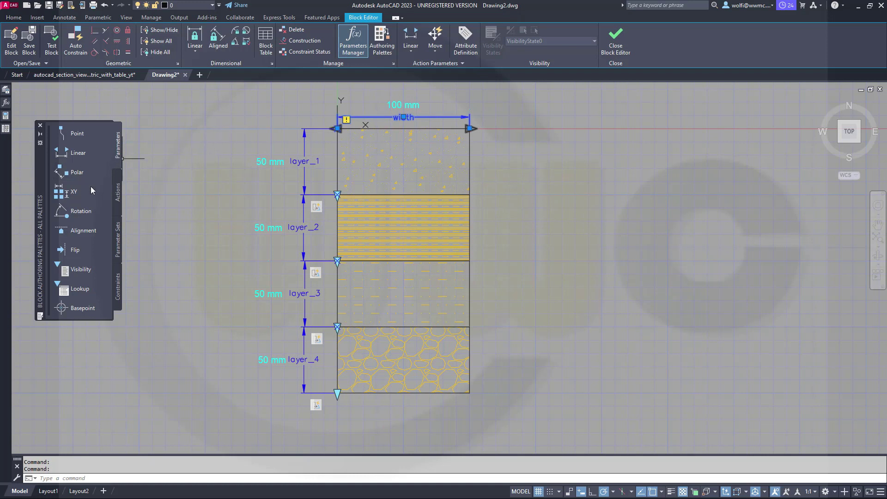
- Add a stretch action to the width parameter's right end point, with a frame around the section's right part and all enclosed layer outlines, hatches and dimensions as objects
left_click(118, 189)
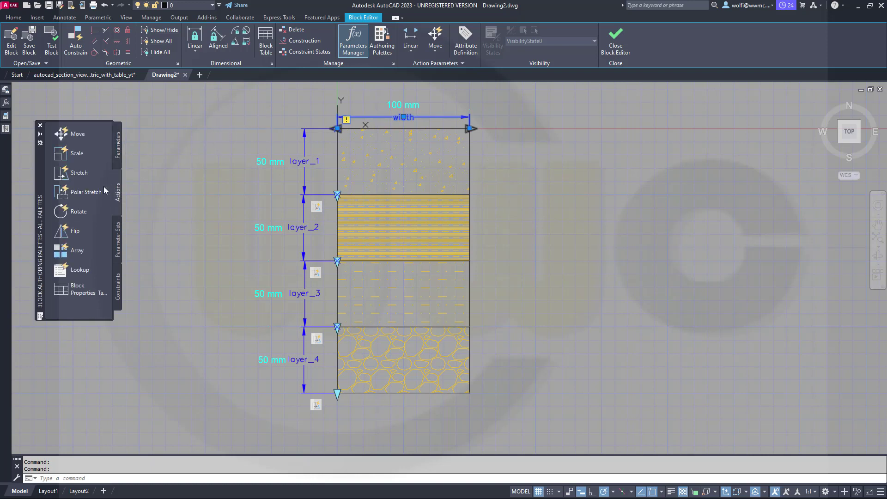
left_click(79, 174)
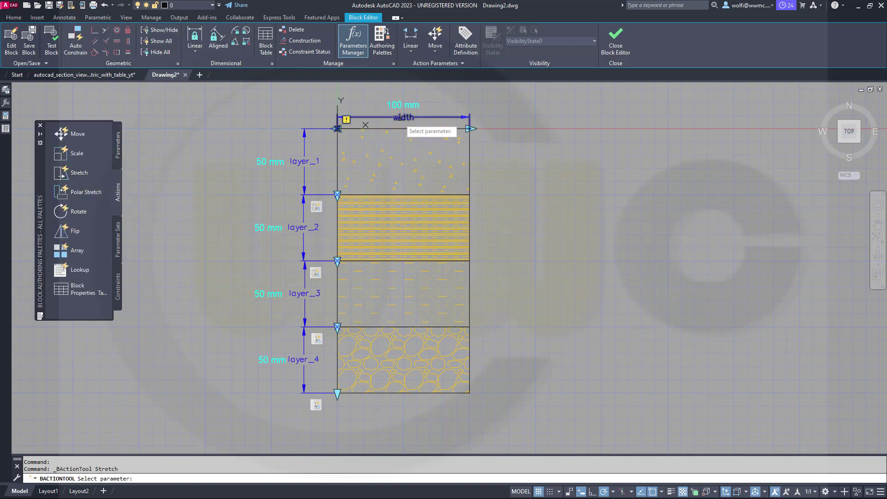
left_click(401, 118)
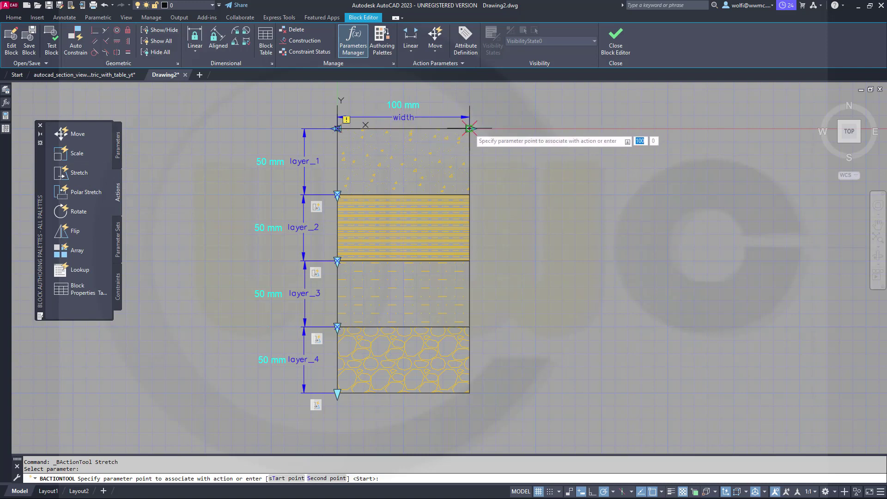
left_click(470, 128)
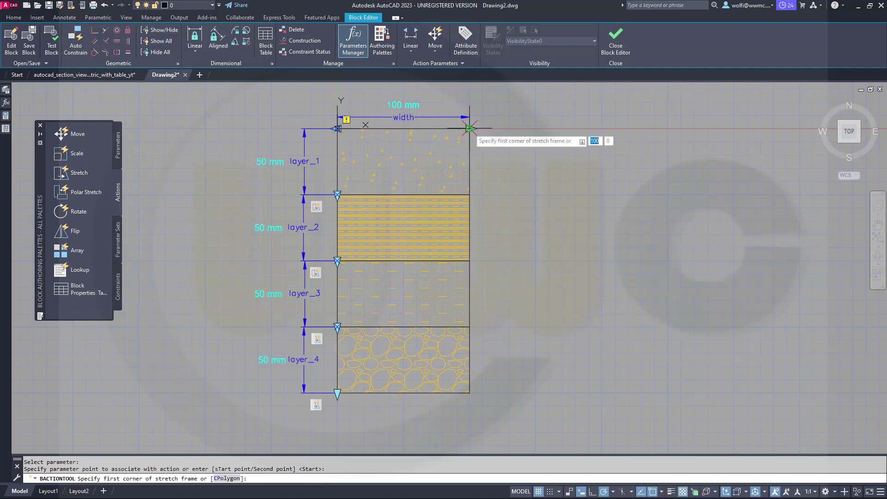
left_click(561, 422)
left_click(358, 100)
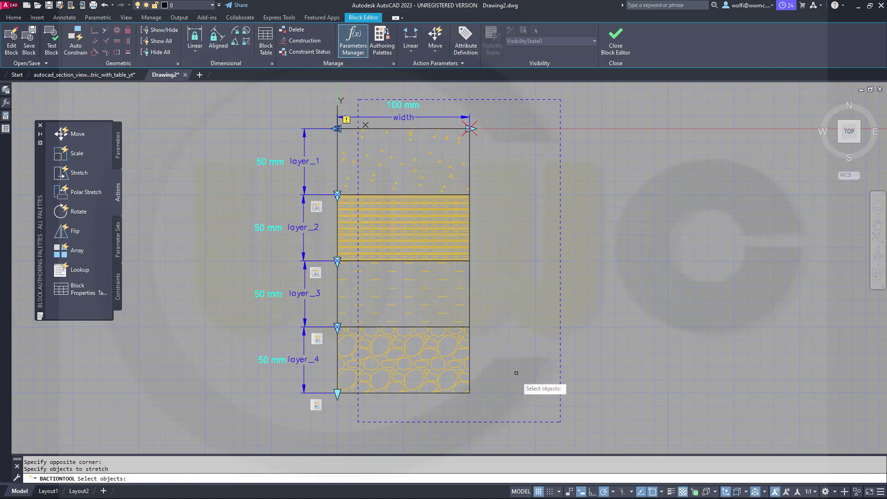
left_click(537, 406)
left_click(368, 125)
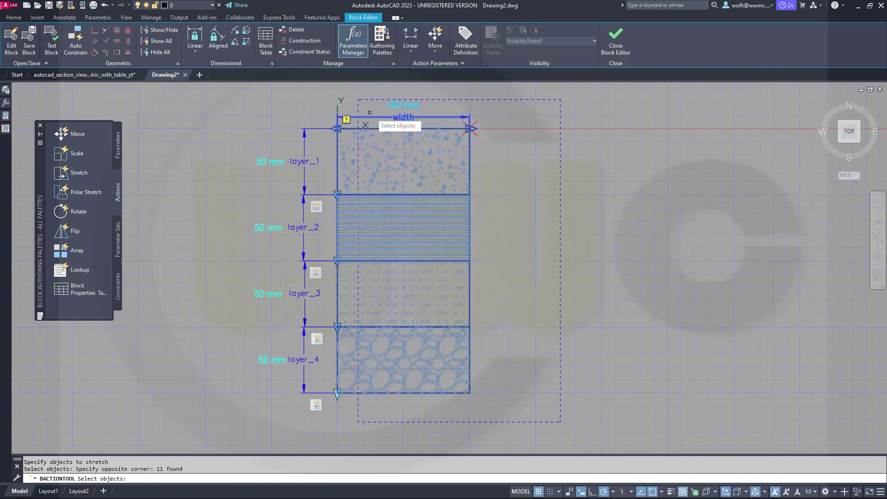
key("Return")
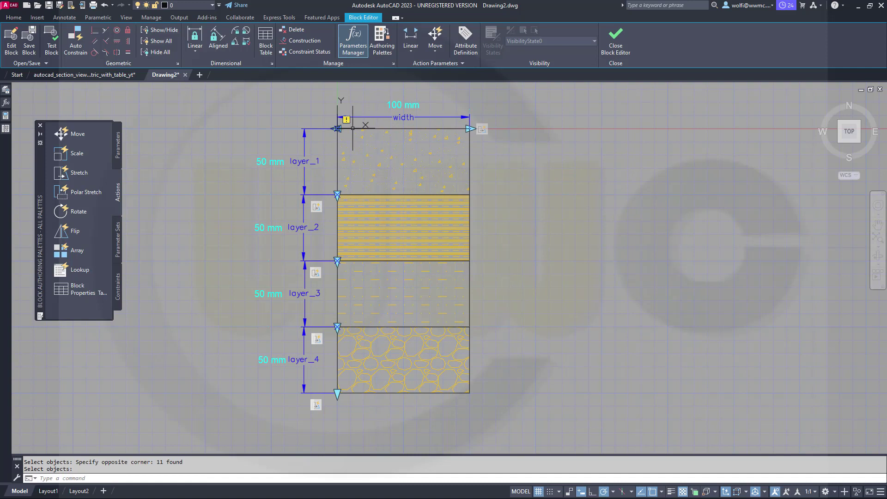
- Set the width parameter's number of grips to 1 and clear the selection
left_click(384, 118)
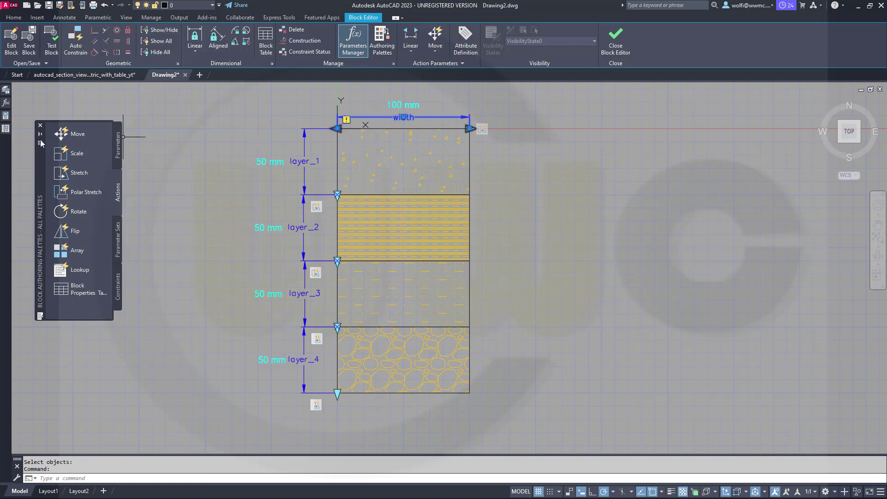
mouse_move(6, 115)
left_click(95, 389)
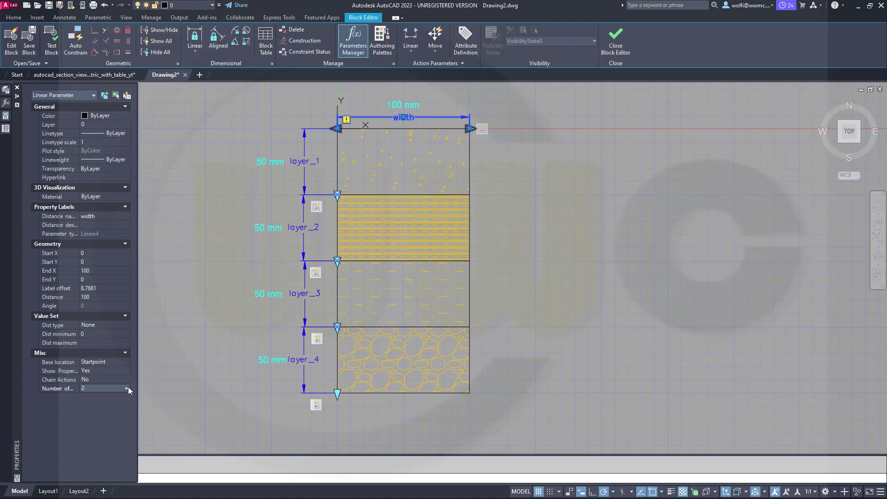
left_click(127, 389)
left_click(90, 404)
key("Escape")
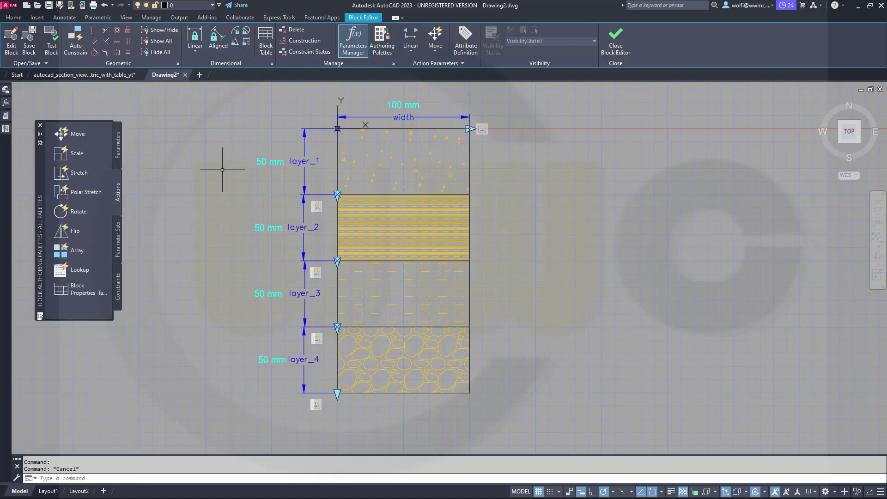
- Test the block by stretching the section's width to about 137 mm, and close the test window
left_click(51, 47)
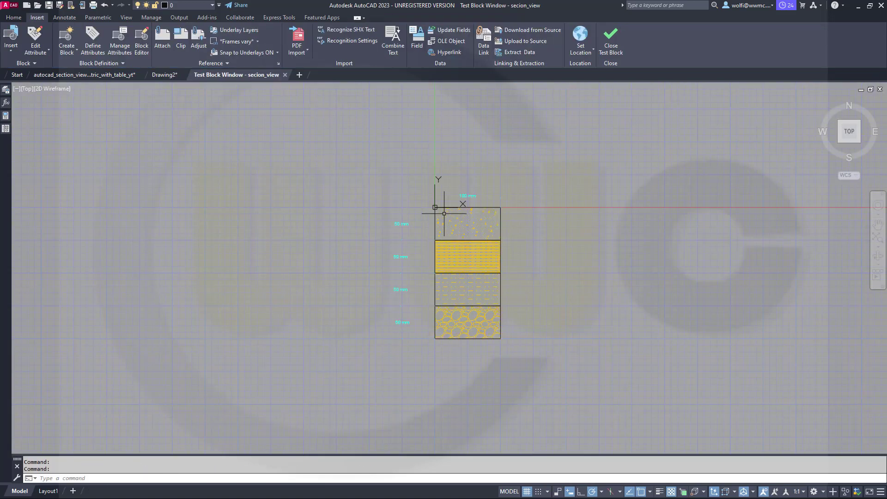
scroll(444, 214, "up", 2)
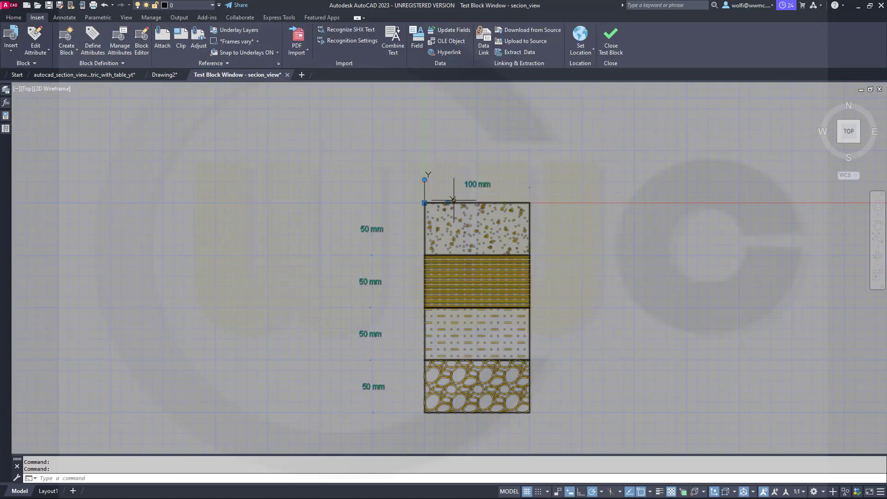
key("Escape")
left_click(471, 201)
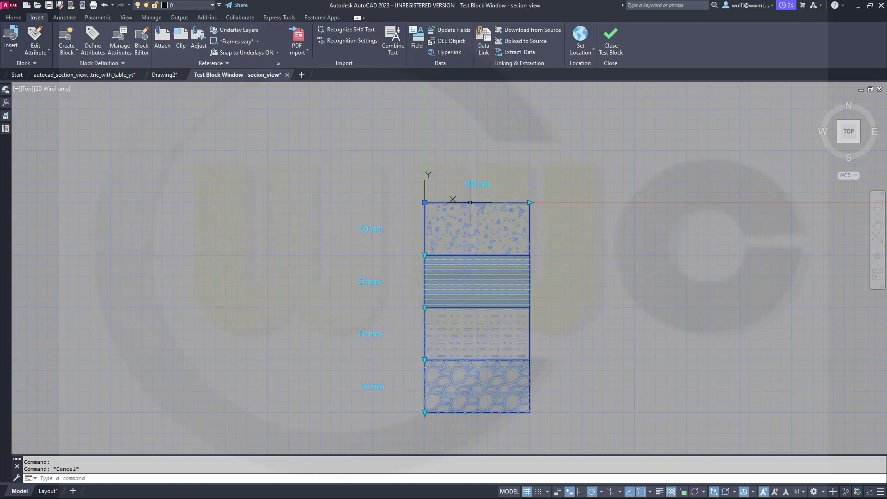
left_click(530, 202)
left_click(569, 202)
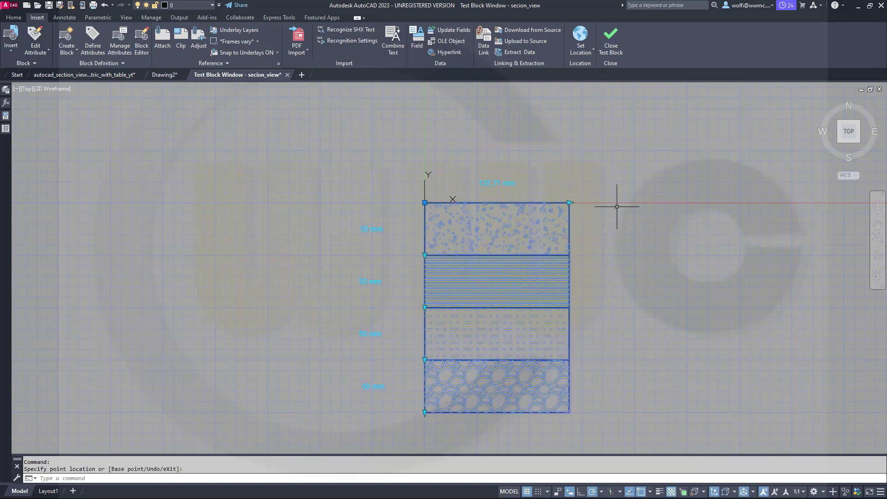
left_click(614, 53)
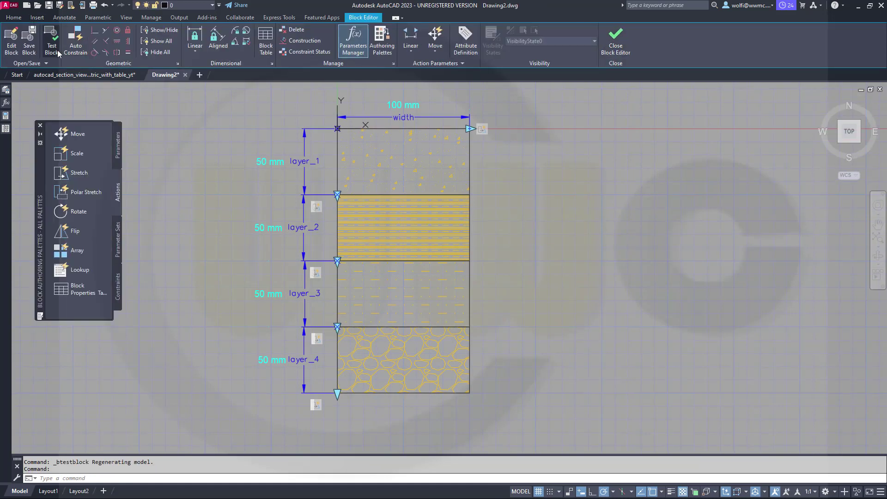
- Save the block and place a lookup parameter to the left of the top layer
left_click(29, 42)
scroll(174, 199, "down", 4)
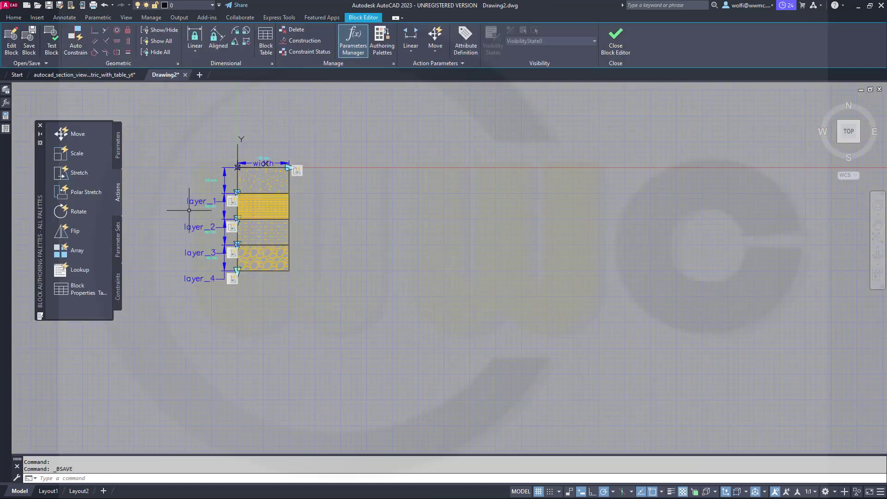
scroll(190, 199, "up", 4)
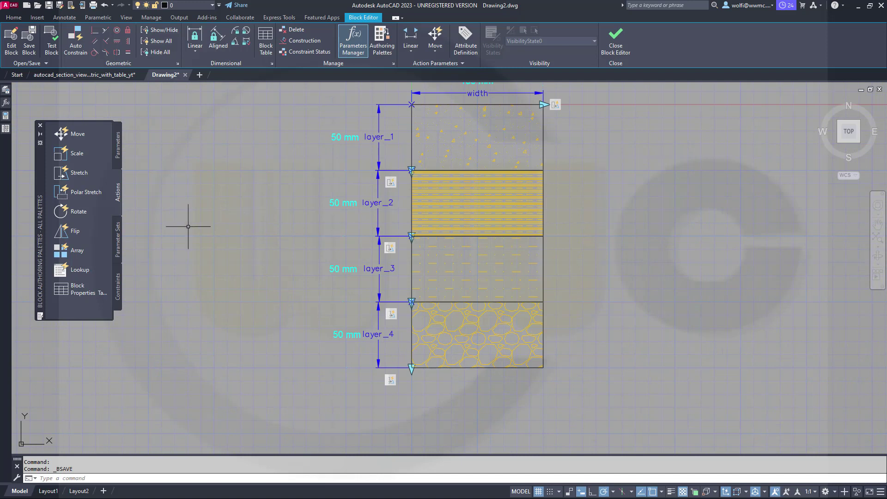
left_click(121, 154)
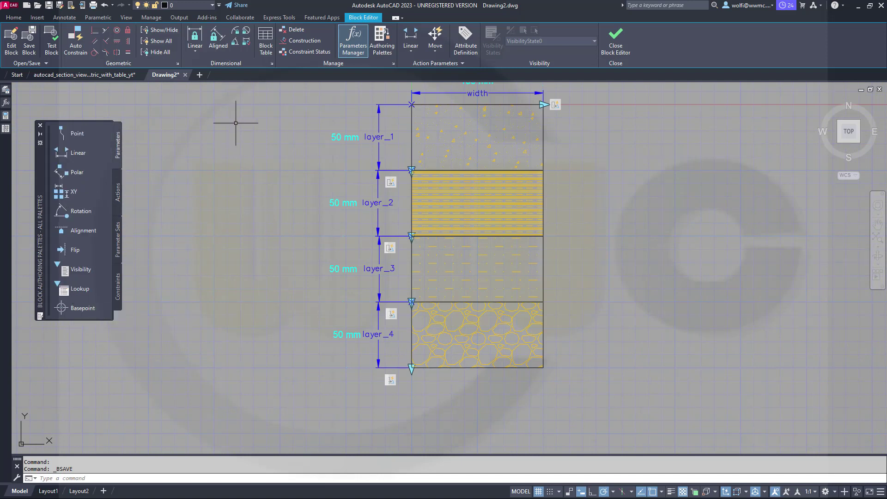
left_click(78, 290)
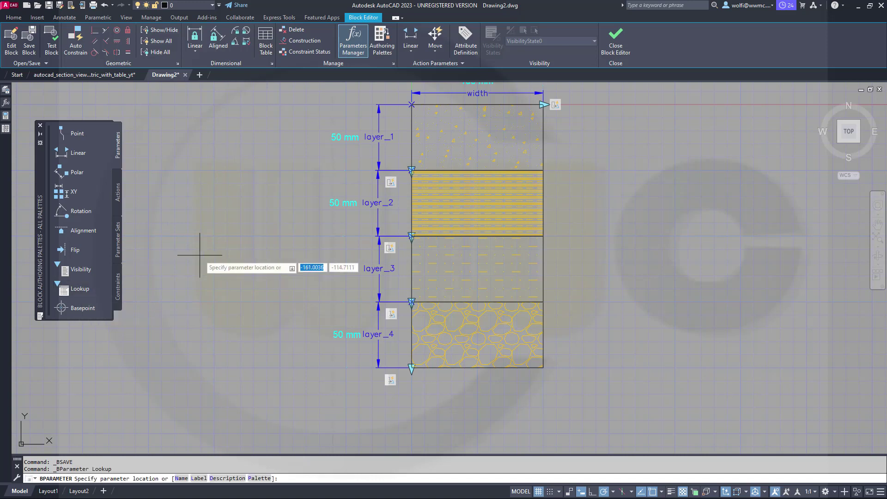
left_click(260, 137)
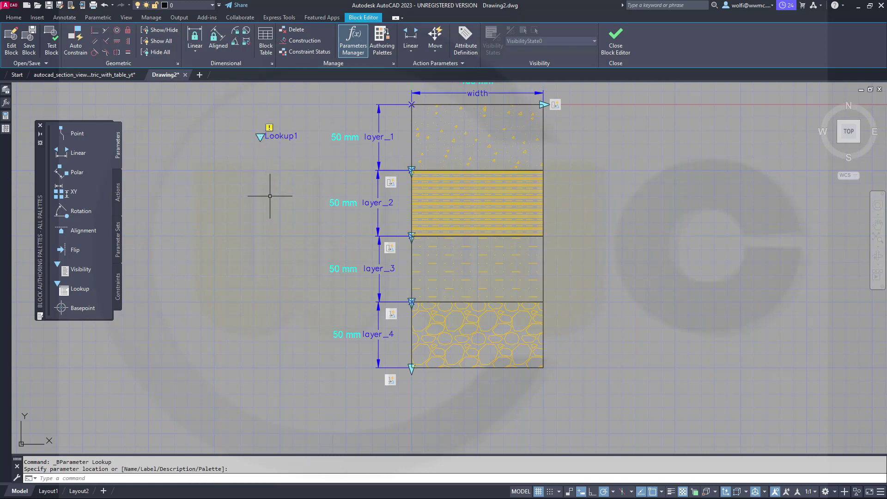
- Add a lookup action to the lookup parameter, with width and layer_1 to layer_4 as input properties
left_click(121, 197)
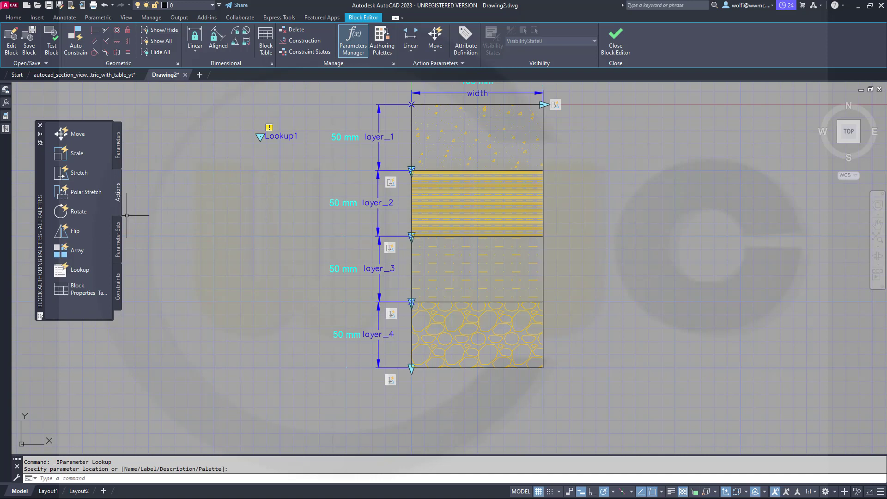
left_click(77, 273)
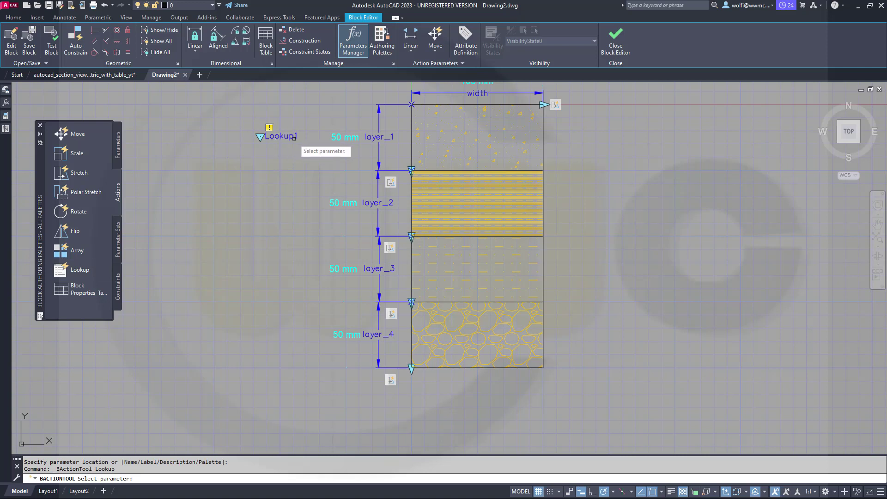
left_click(288, 135)
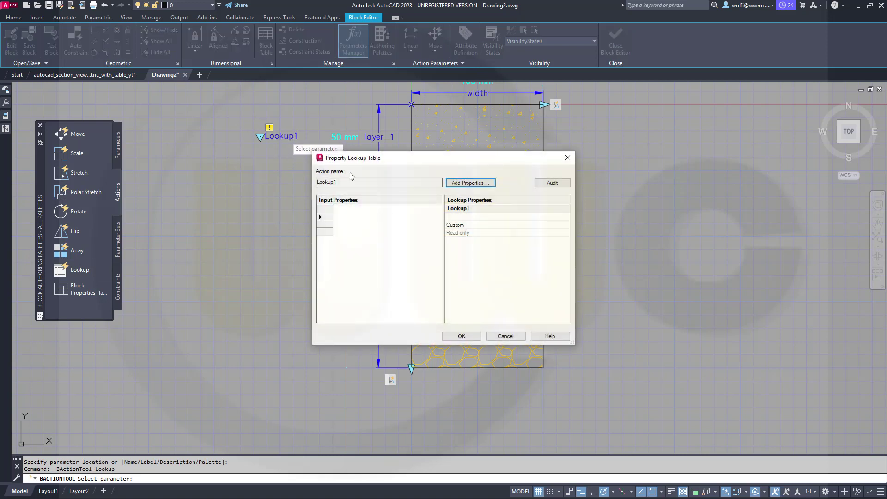
left_click(462, 183)
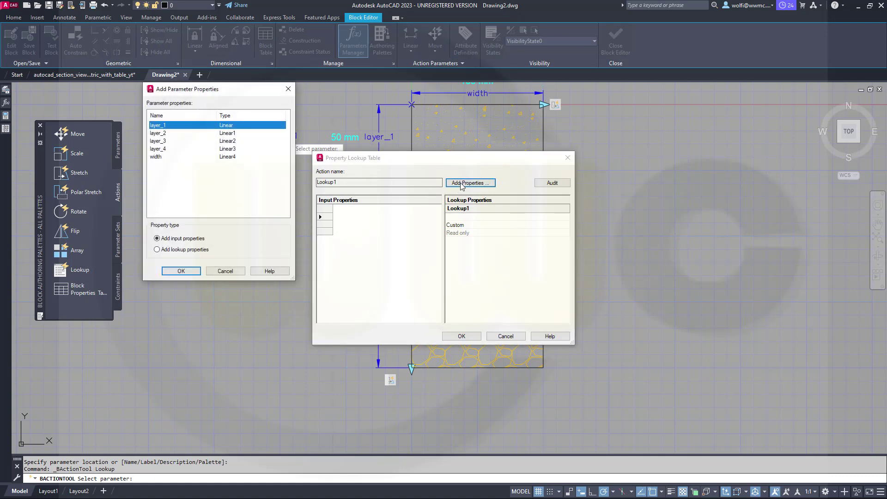
left_click(159, 157)
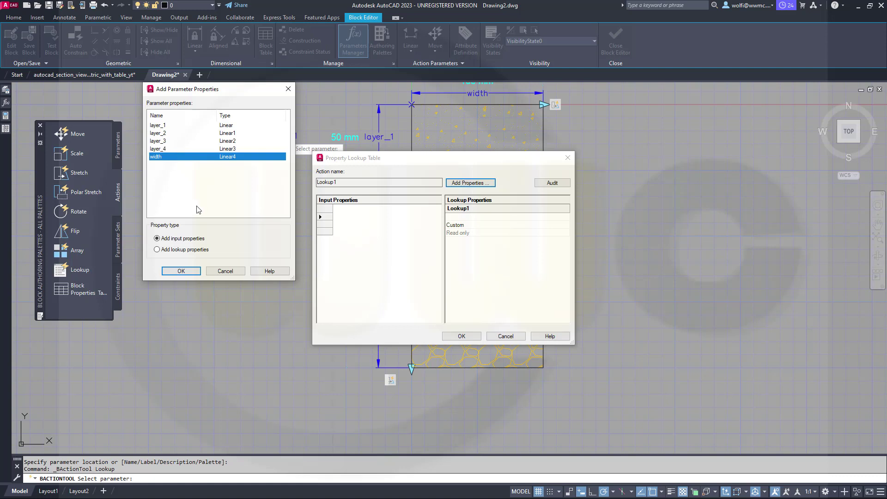
left_click(181, 271)
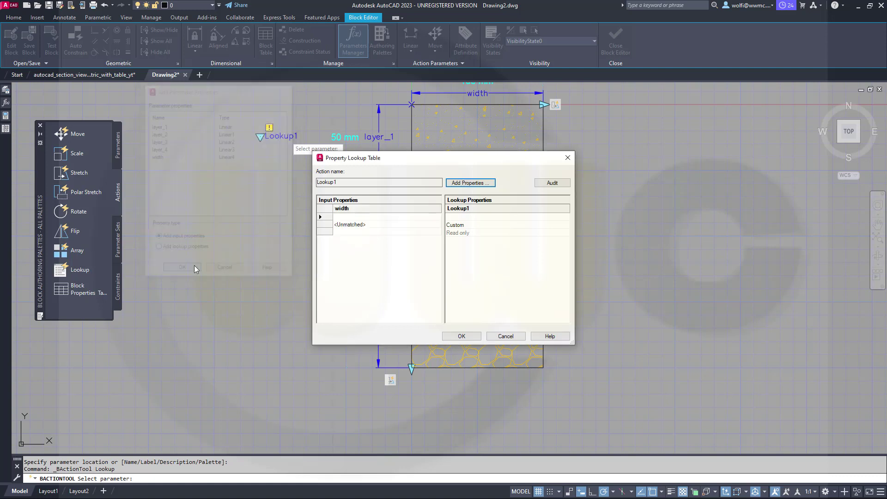
left_click(467, 182)
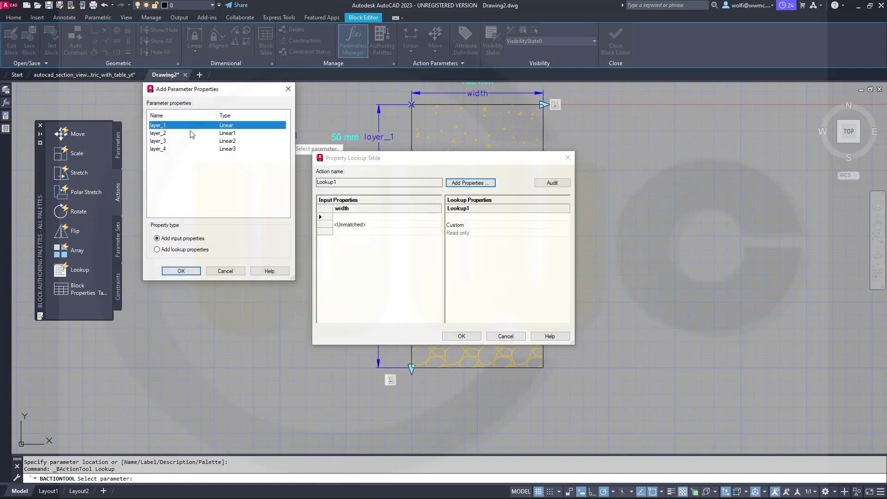
left_click(162, 149, "shift")
left_click(181, 271)
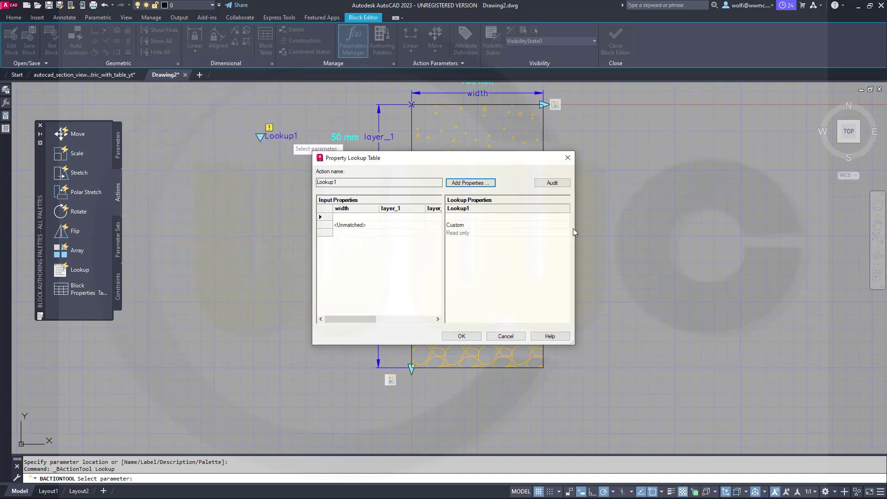
- Widen the lookup table and fill its first row with width 100 and 50 for each of the four layers
left_click_drag(576, 230, 784, 244)
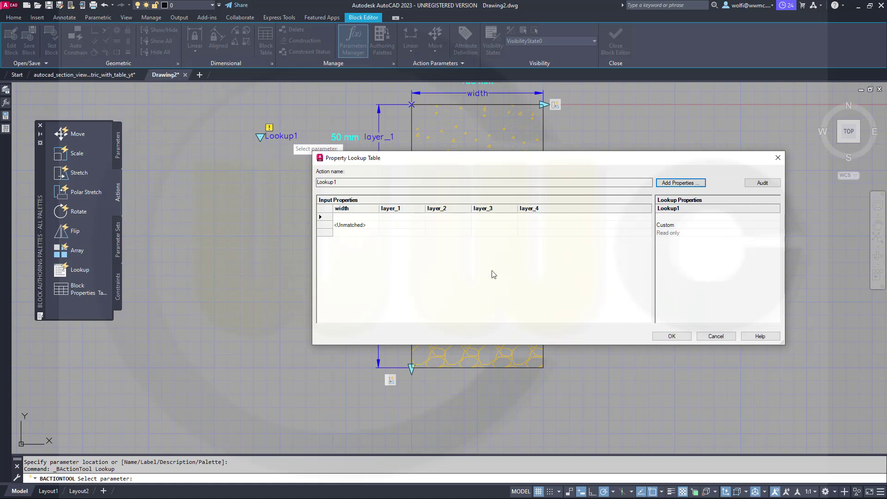
left_click(355, 219)
type("1")
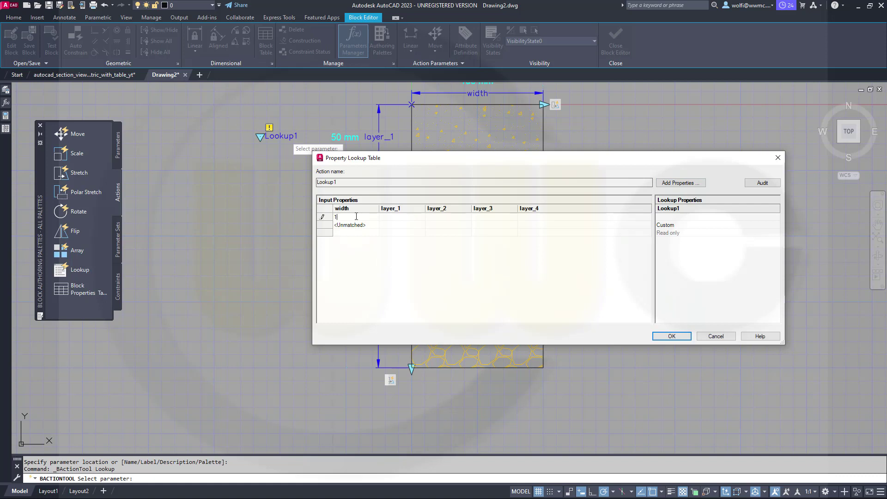
type("00")
key("Tab")
type("50")
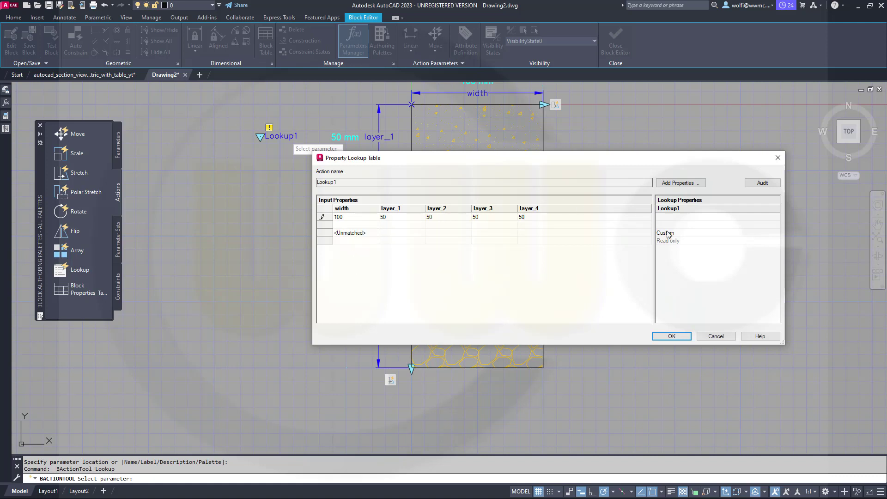
- Label the first lookup row, and add a second row with width 100 and layers 40, 40, 20, 50, labelled 100/40/40/20/50
left_click(679, 220)
left_click(362, 225)
key("Tab")
type("40")
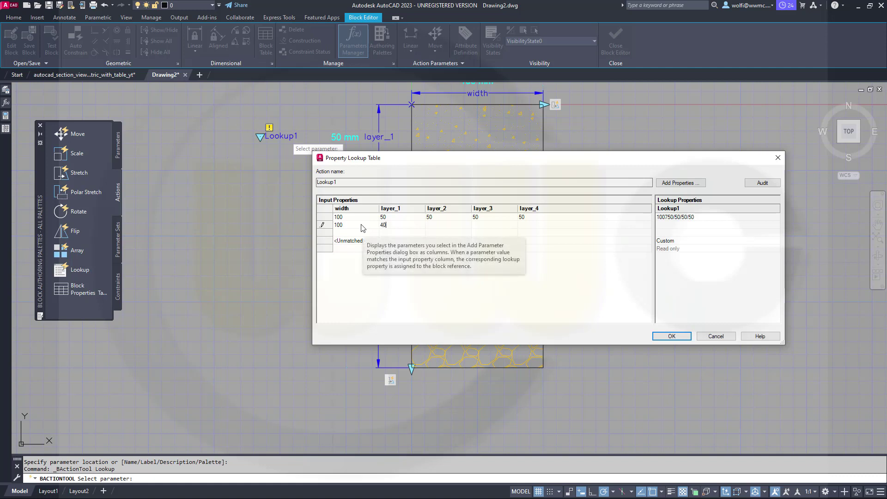
type("4")
type("2")
type("50")
left_click(668, 227)
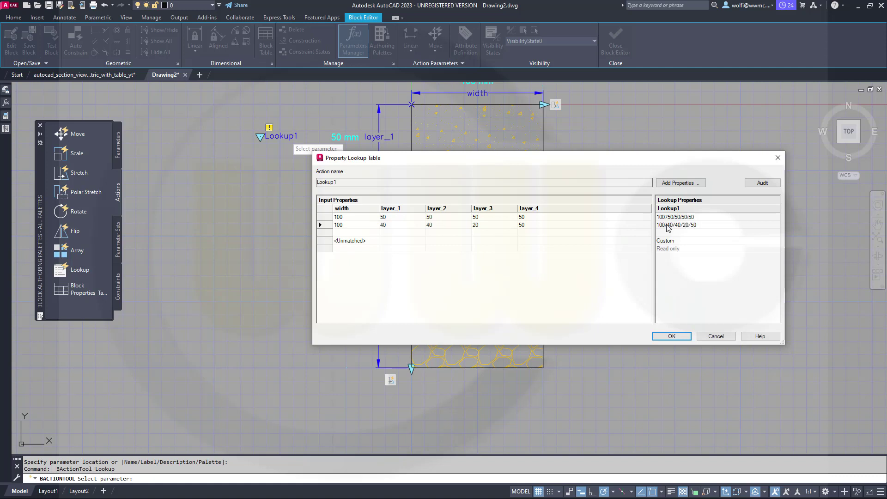
- Add a third lookup row with width 120 and layers 60, 50, 40, 20, labelled 120/60/50/40/20
left_click(363, 231)
left_click(400, 235)
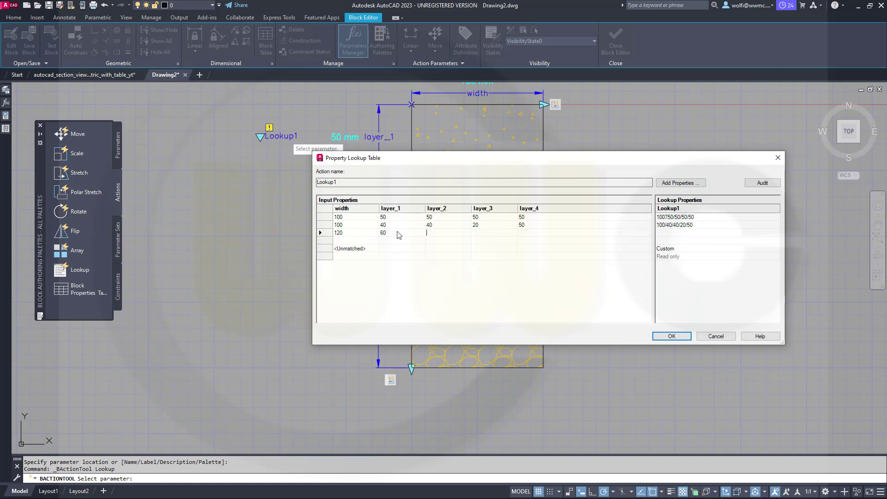
type("50")
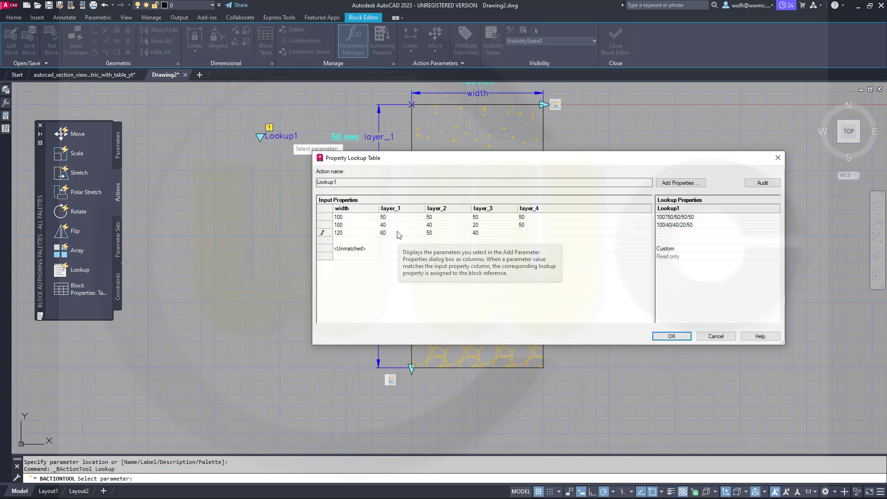
key("Tab")
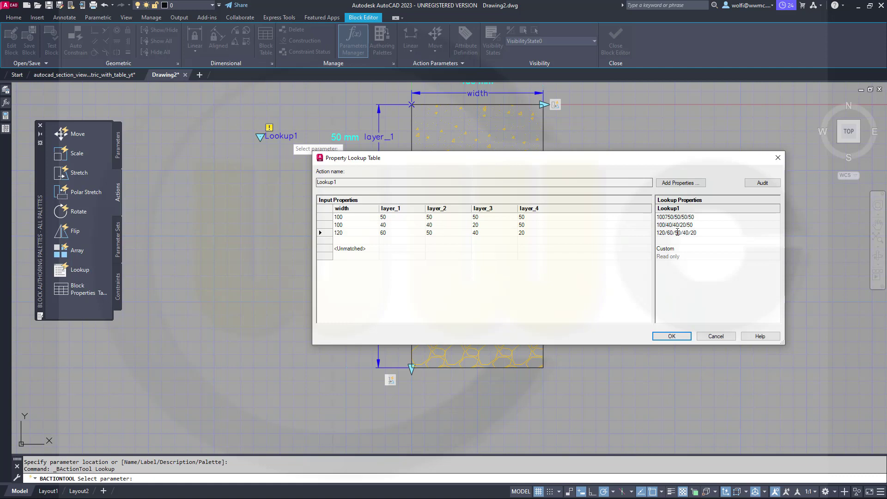
- Correct the first row's lookup label to 100/50/50/50/50 and accept the lookup table
left_click(669, 217)
left_click(668, 218)
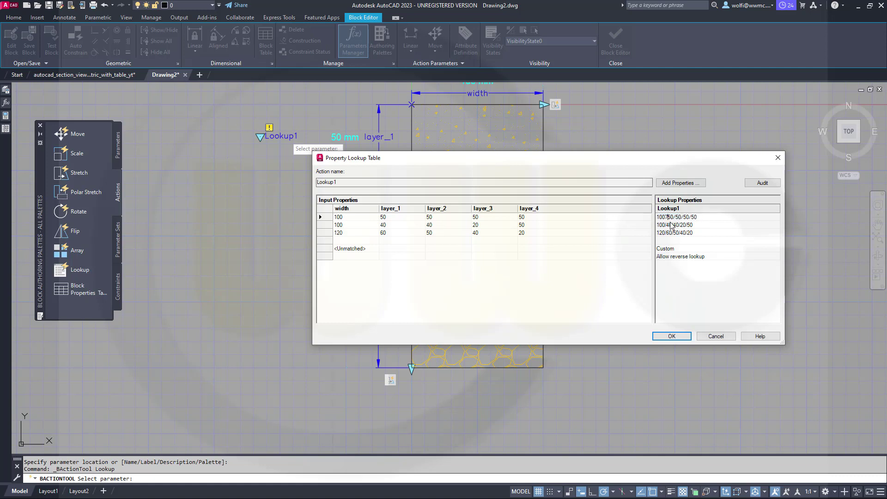
key("BackSpace")
key("shift+F10")
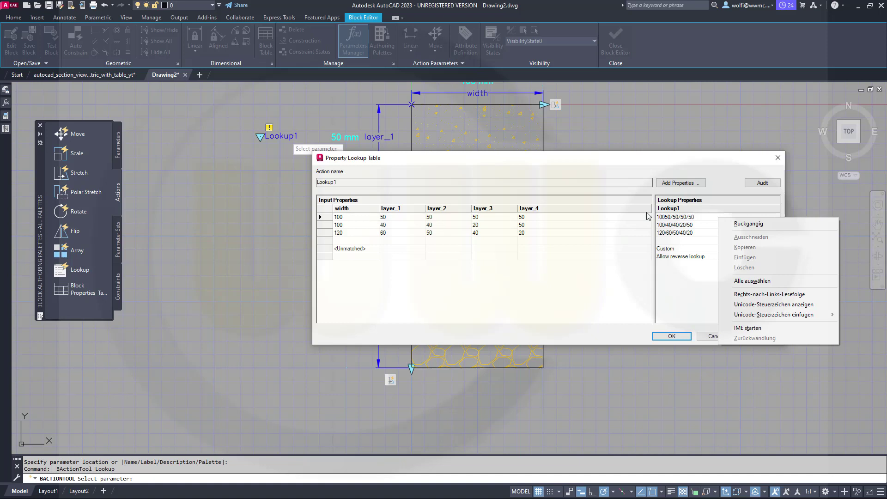
key("Escape")
type("/")
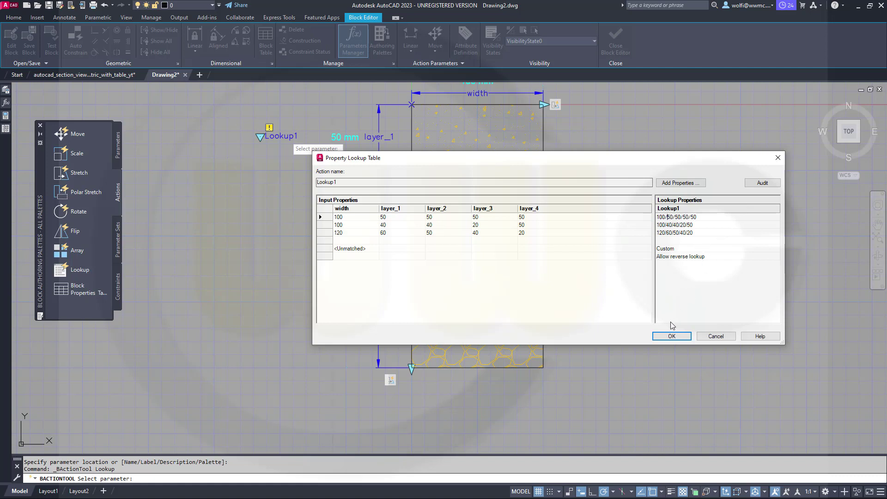
left_click(672, 336)
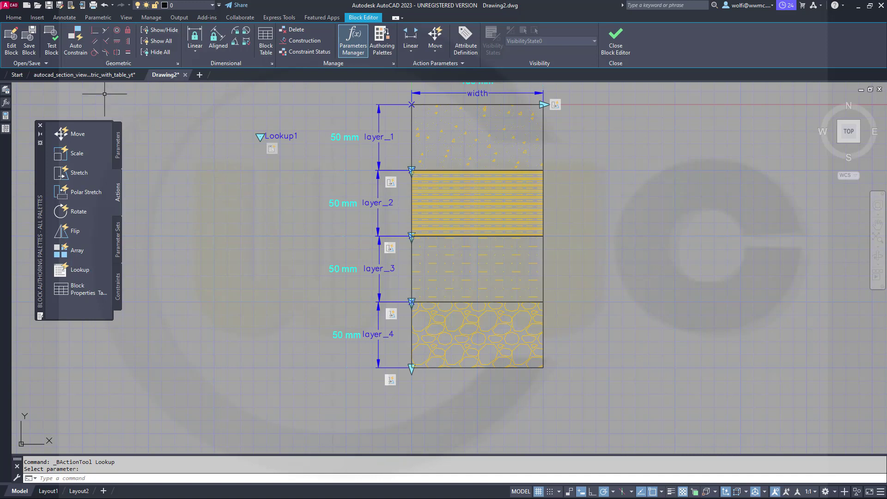
- Test the block with the presets 100/40/40/20/50, 120/60/50/40/20 and 100/50/50/50/50, and close the test window
left_click(51, 42)
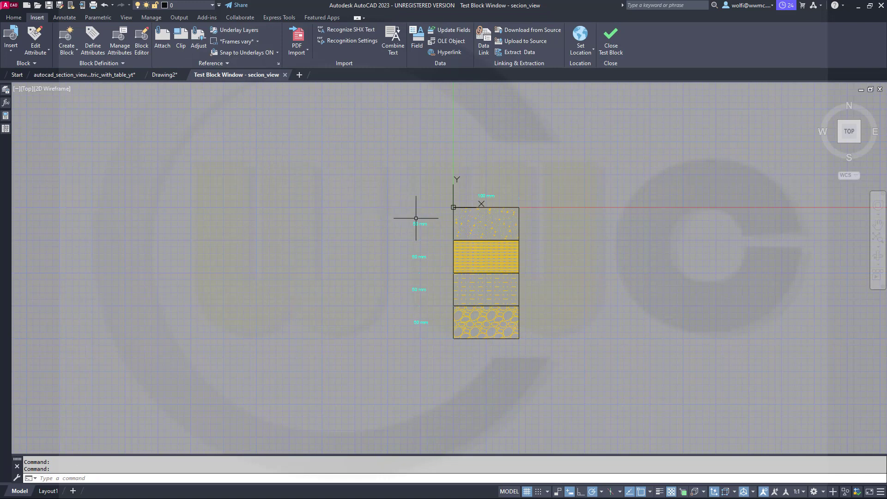
left_click(453, 225)
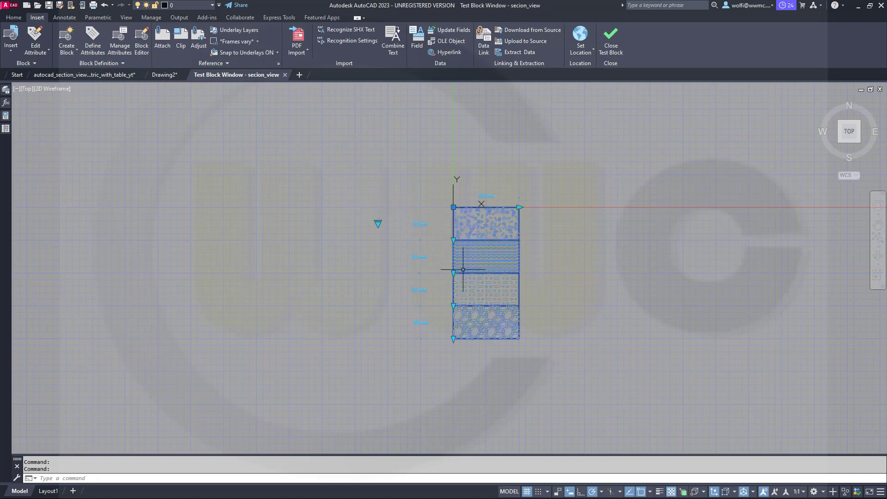
left_click(378, 223)
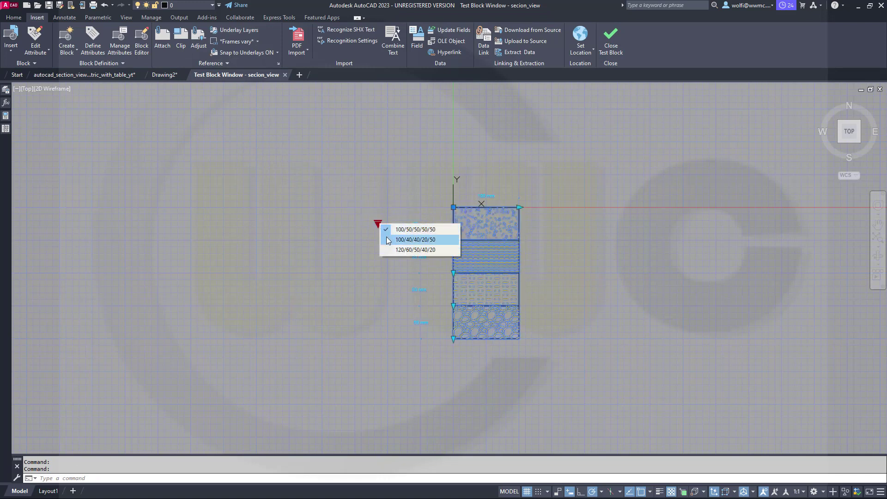
left_click(406, 239)
left_click(378, 224)
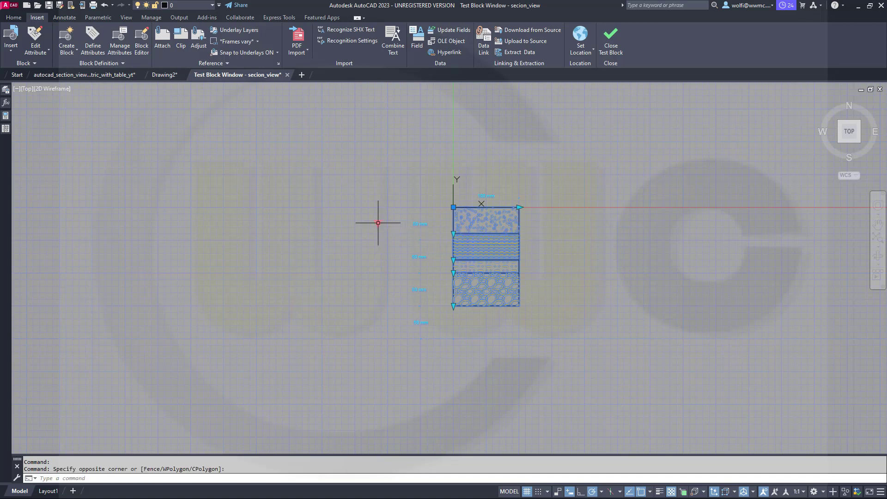
left_click(378, 223)
left_click(391, 249)
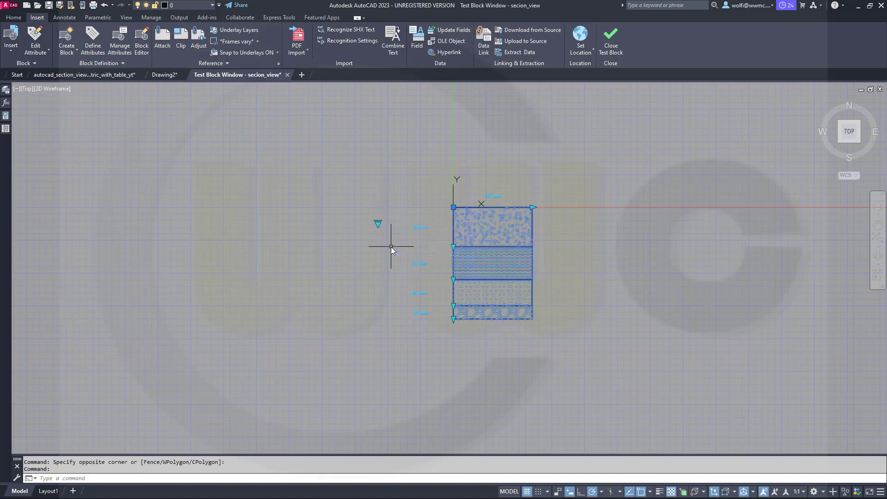
left_click(378, 224)
left_click(416, 229)
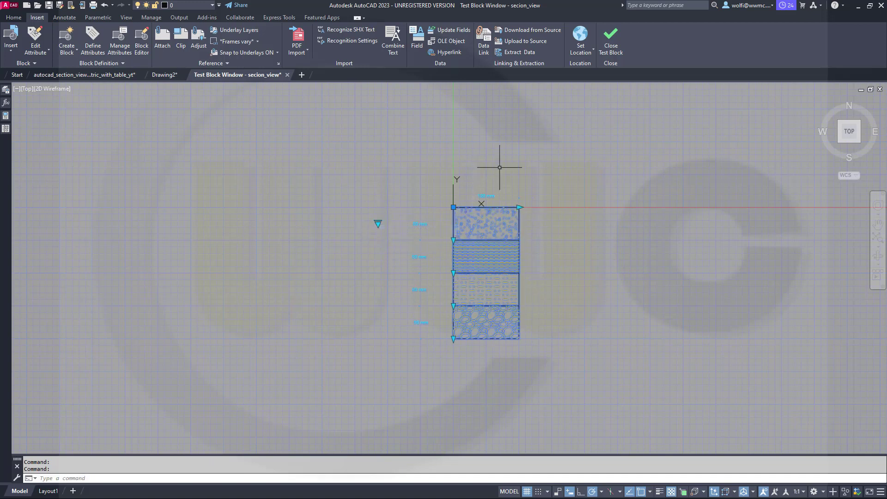
key("Escape")
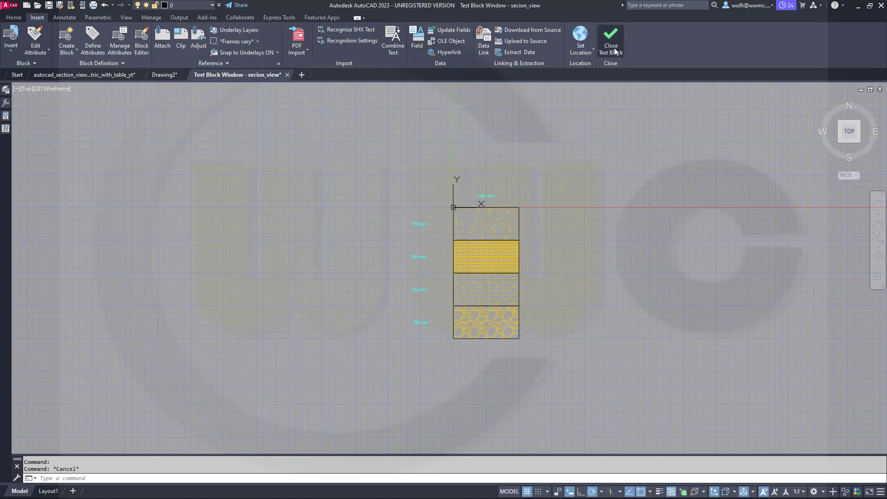
left_click(612, 42)
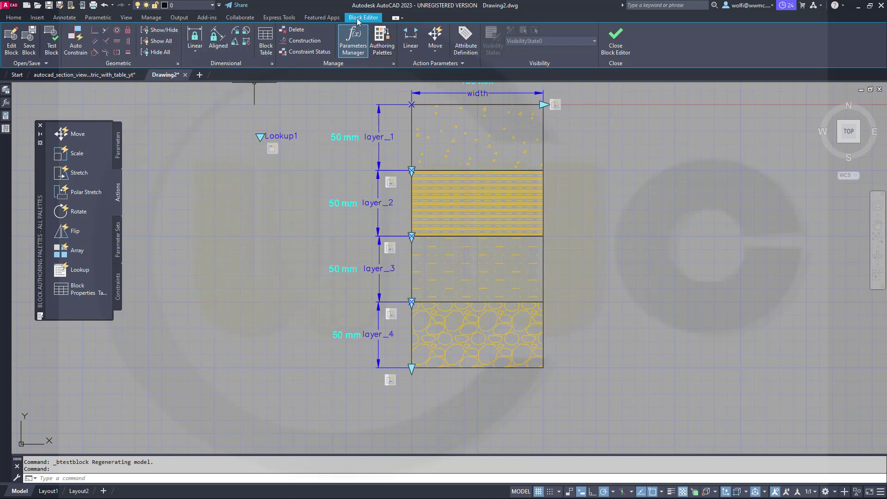
- Save the block and close the Block Editor, saving the changes to secion_view
left_click(29, 41)
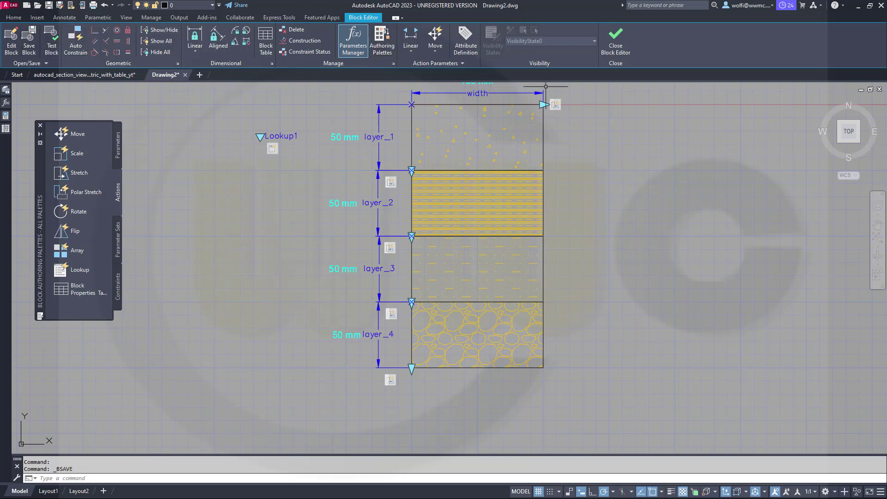
left_click(618, 49)
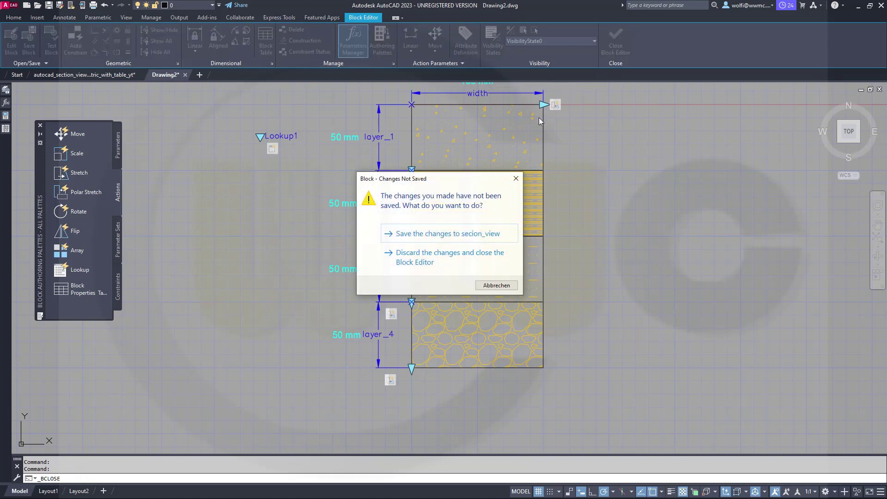
left_click(416, 234)
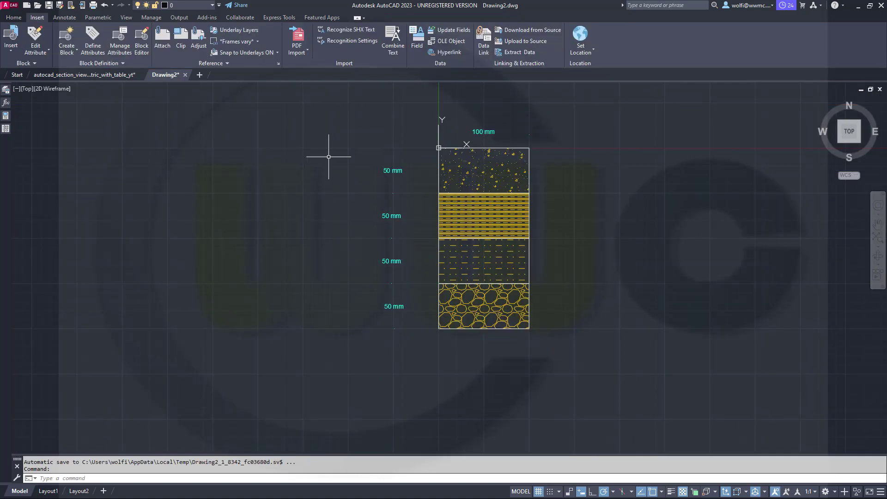
- Delete the existing section block reference from the drawing
left_click(573, 348)
left_click(376, 129)
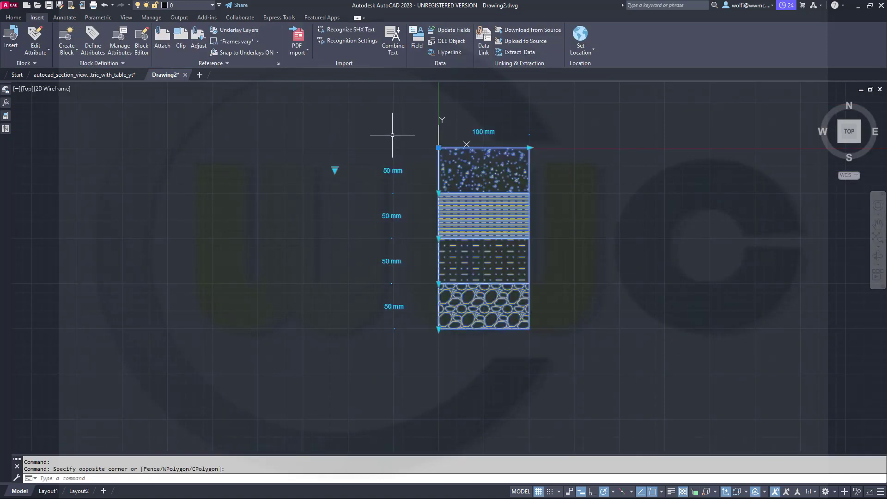
key("Delete")
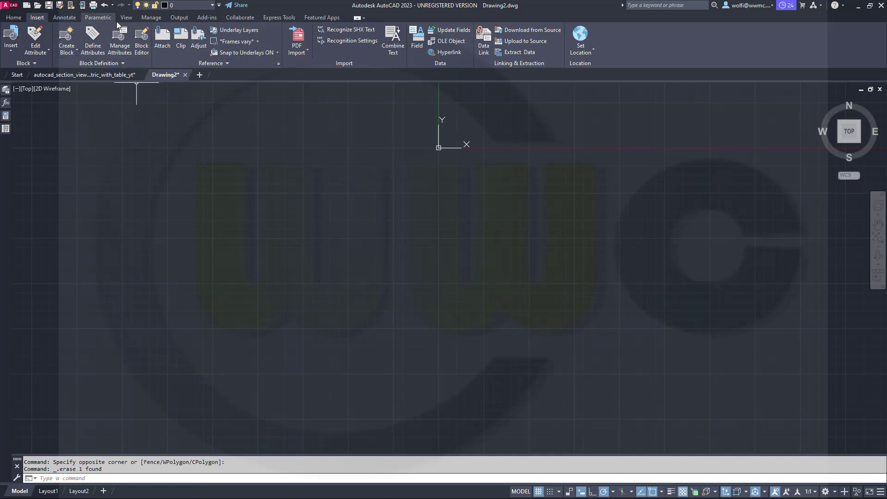
- Open the Blocks palette and anchor it on the left
left_click(130, 18)
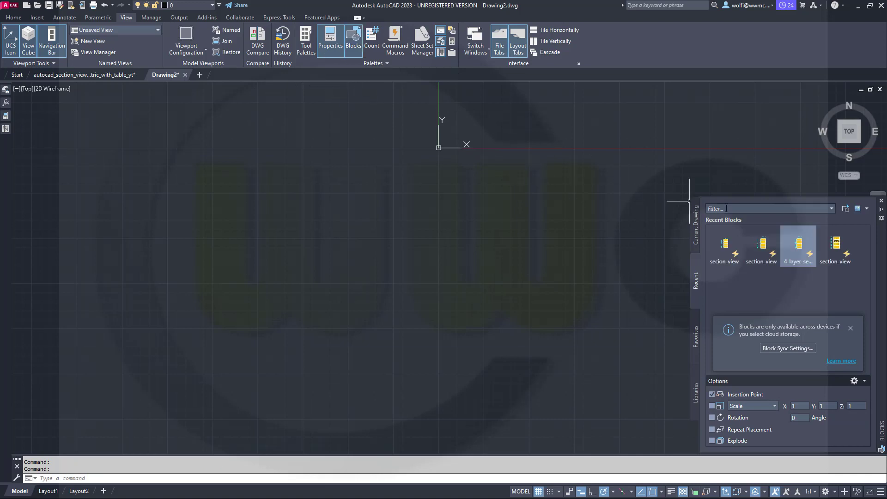
left_click(883, 220)
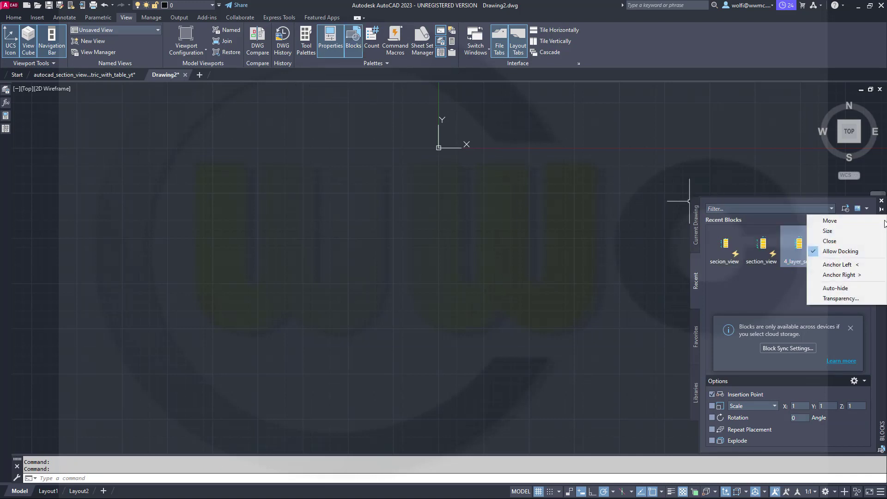
left_click(827, 263)
mouse_move(9, 144)
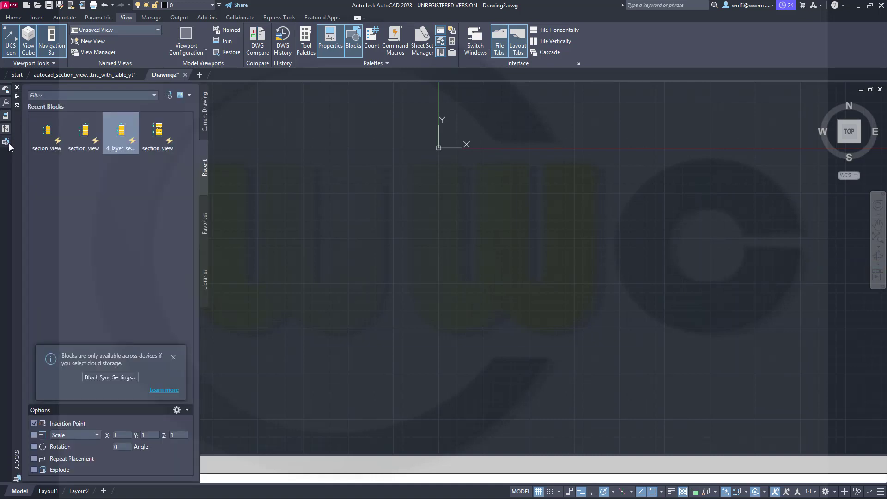
- Insert the secion_view block from the current drawing to the right of the origin
left_click(206, 114)
left_click(46, 133)
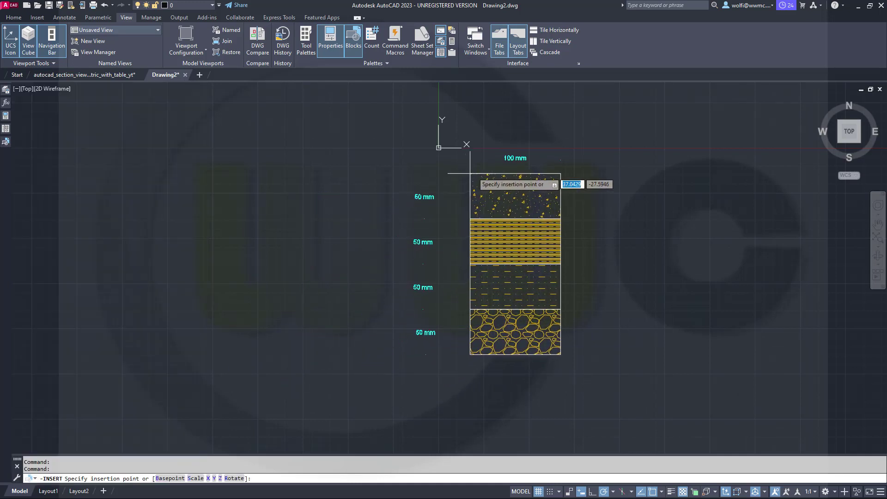
left_click(497, 148)
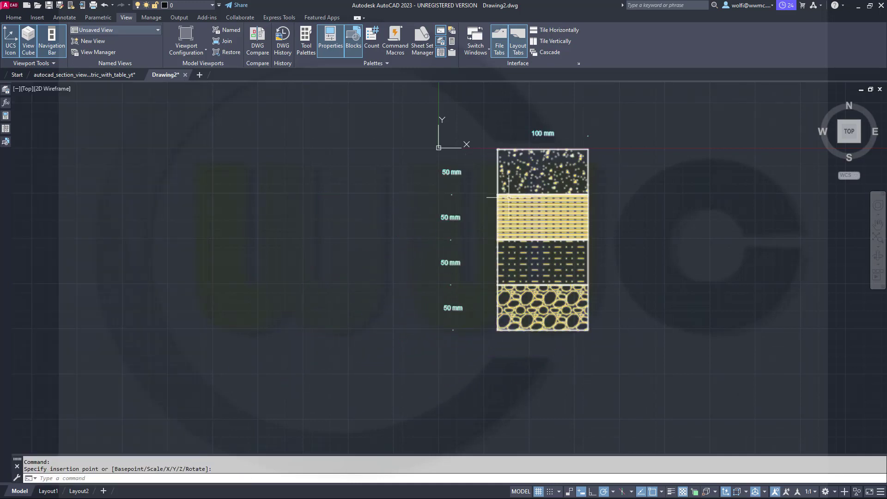
- Stretch the inserted block's layer_2 to about 72 mm, layer_4 to about 77 mm and width to about 141 mm
left_click(498, 208)
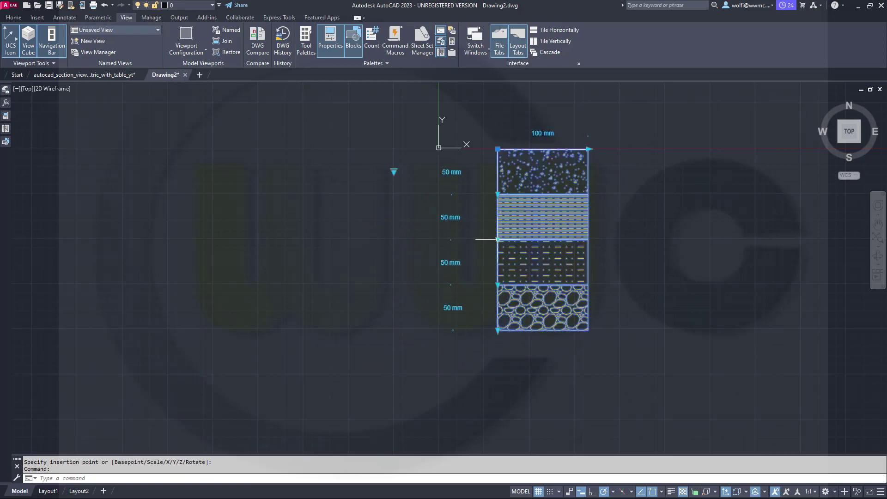
left_click(498, 239)
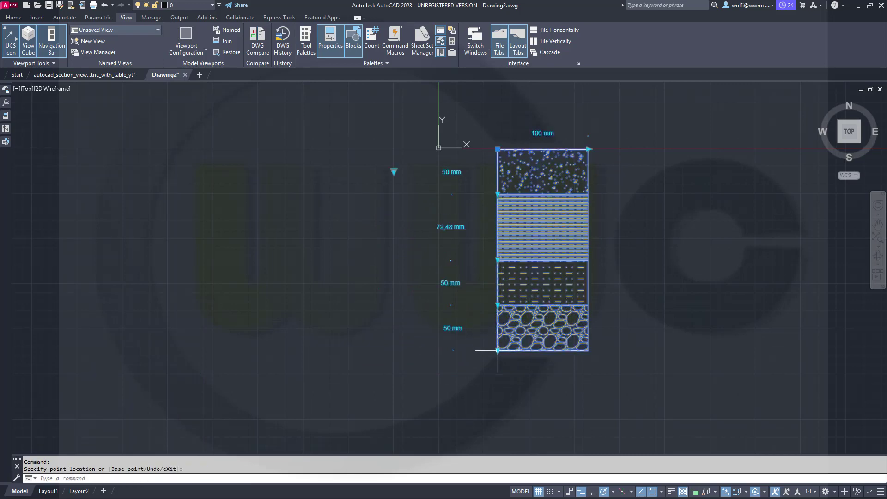
left_click(498, 374)
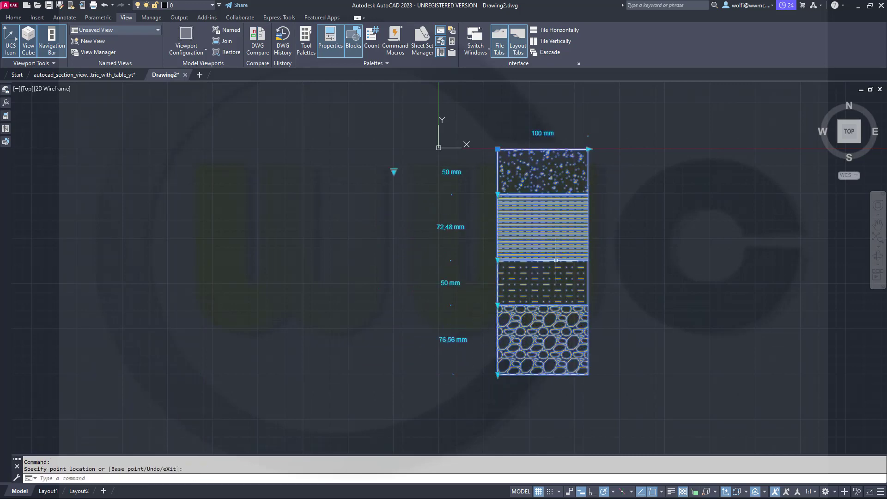
left_click(590, 148)
left_click(626, 149)
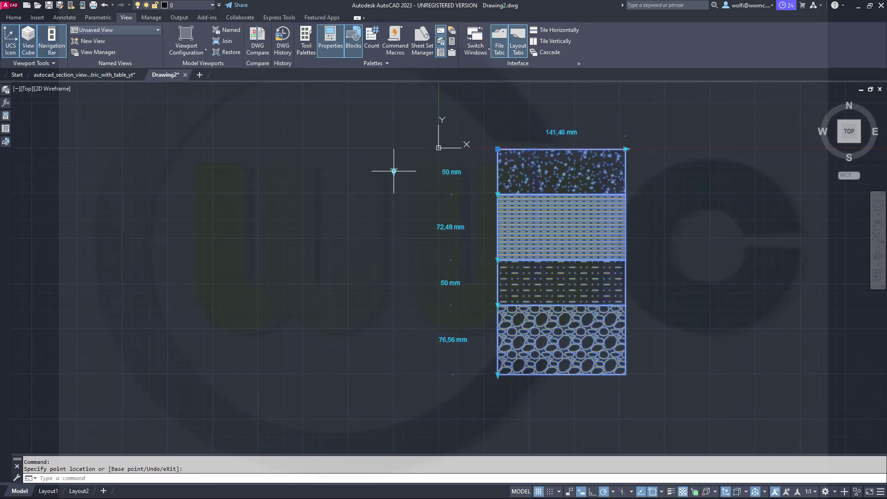
- Apply the lookup preset 100/40/40/20/50 and switch to 120/60/50/40/20 on the inserted block, and deselect it
left_click(393, 171)
left_click(402, 185)
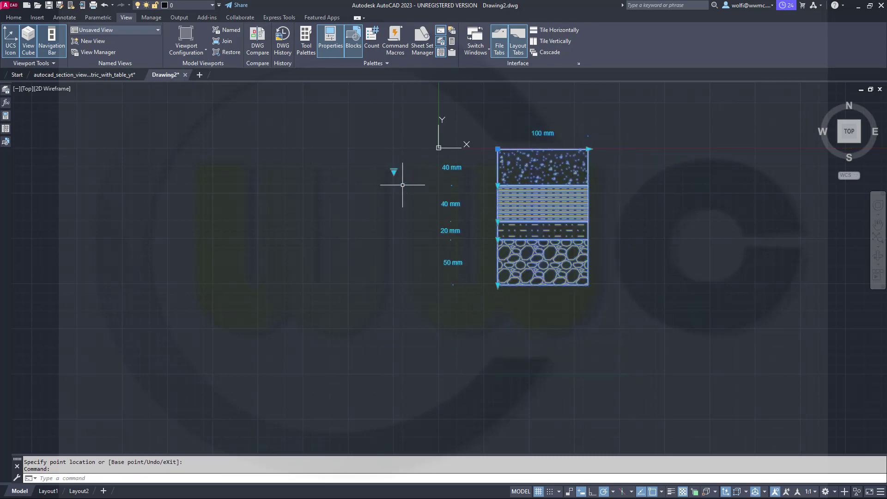
left_click(394, 171)
left_click(404, 197)
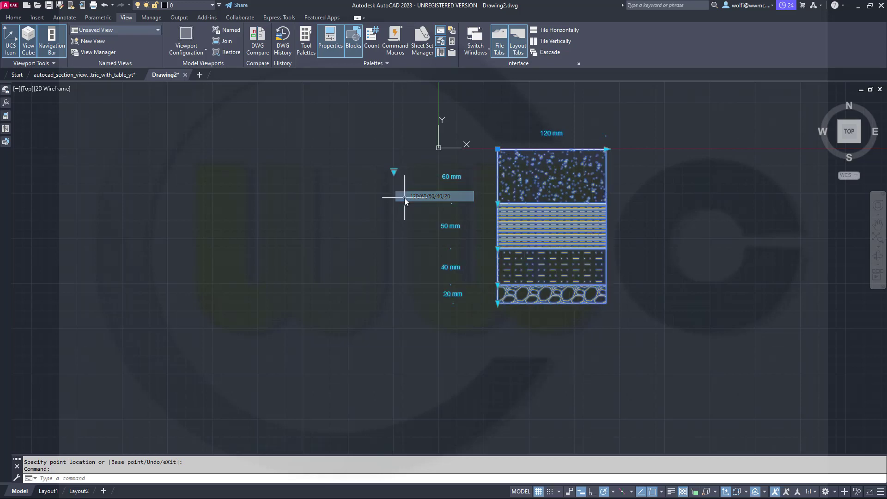
key("Escape")
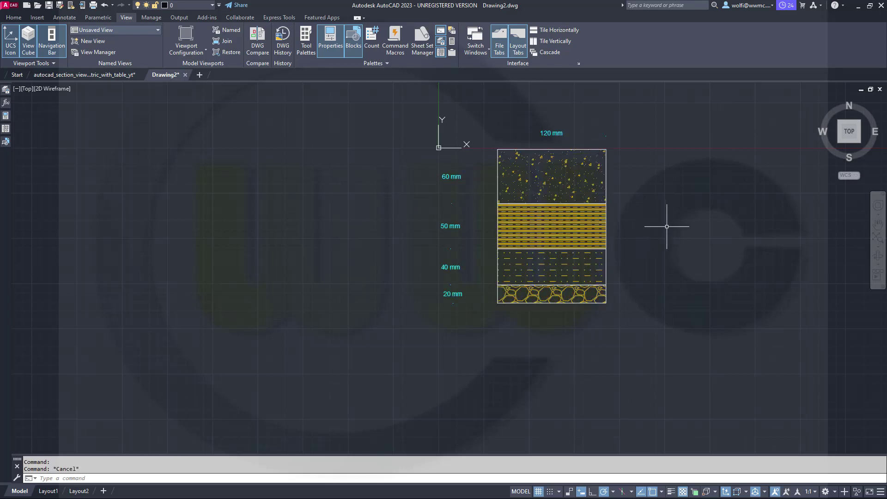